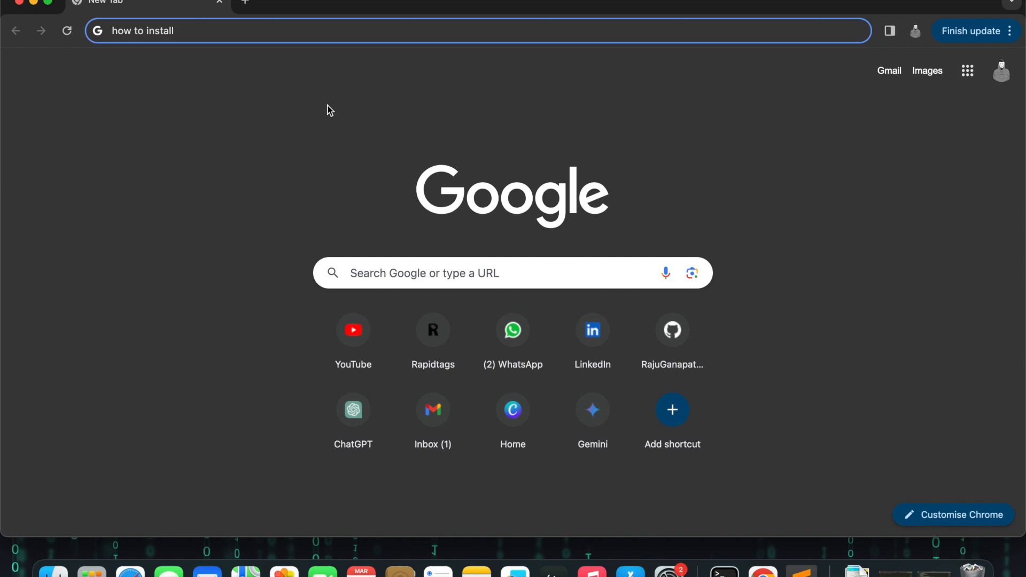
Step: Search Google for "how to install angry ip scanner in macos"
text(angry)
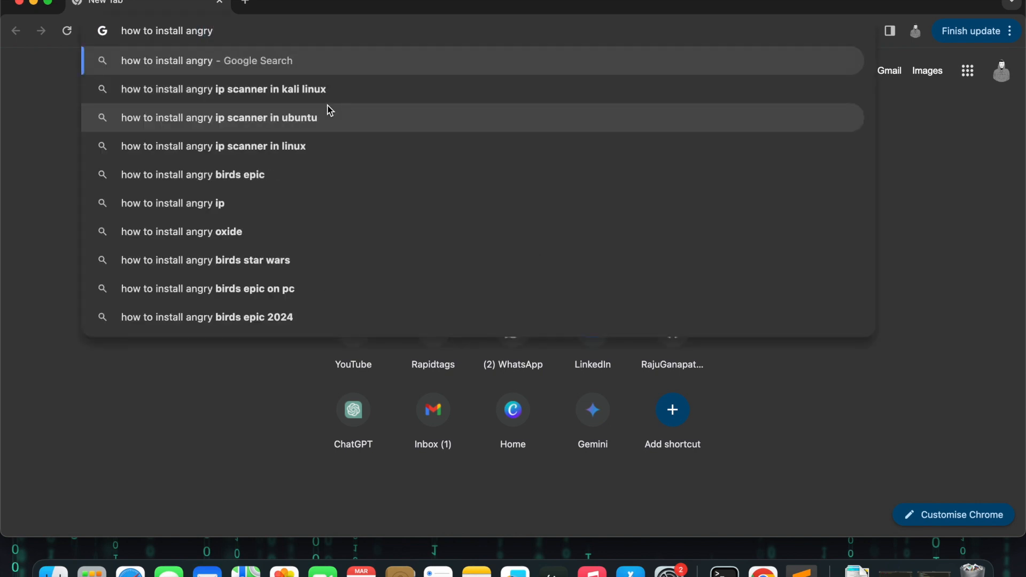
text( ip )
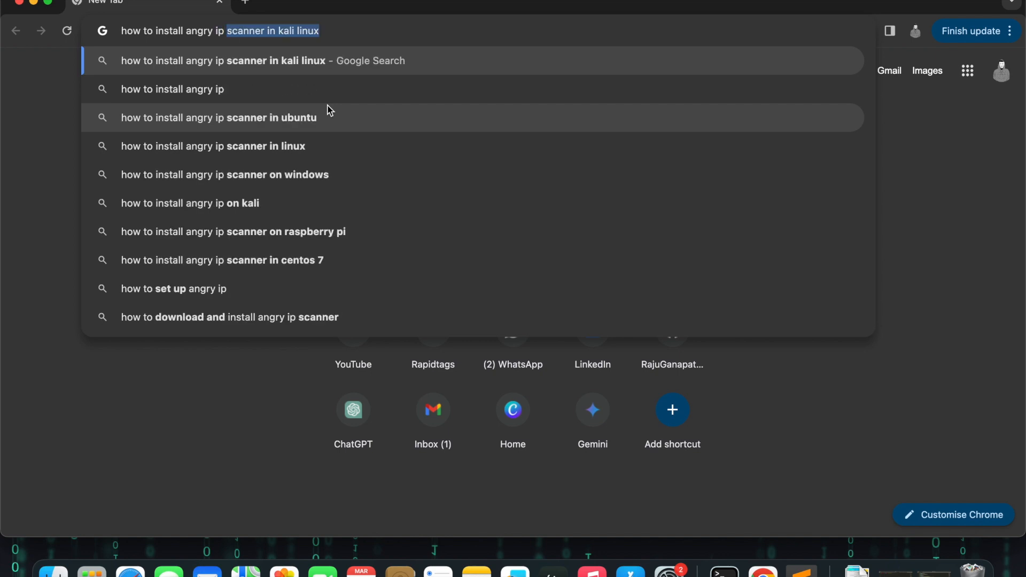
text(scanner in macos)
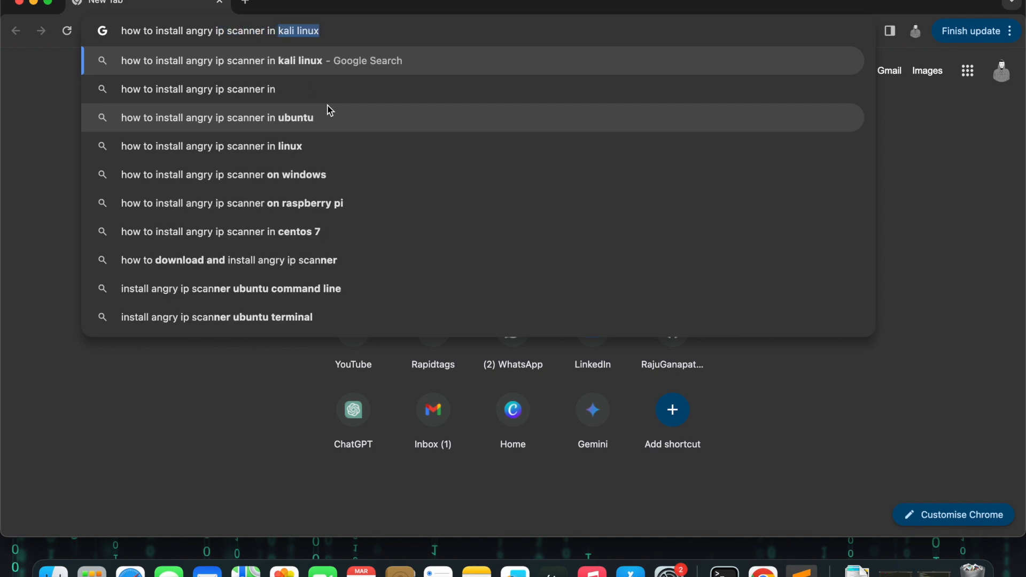
key(Return)
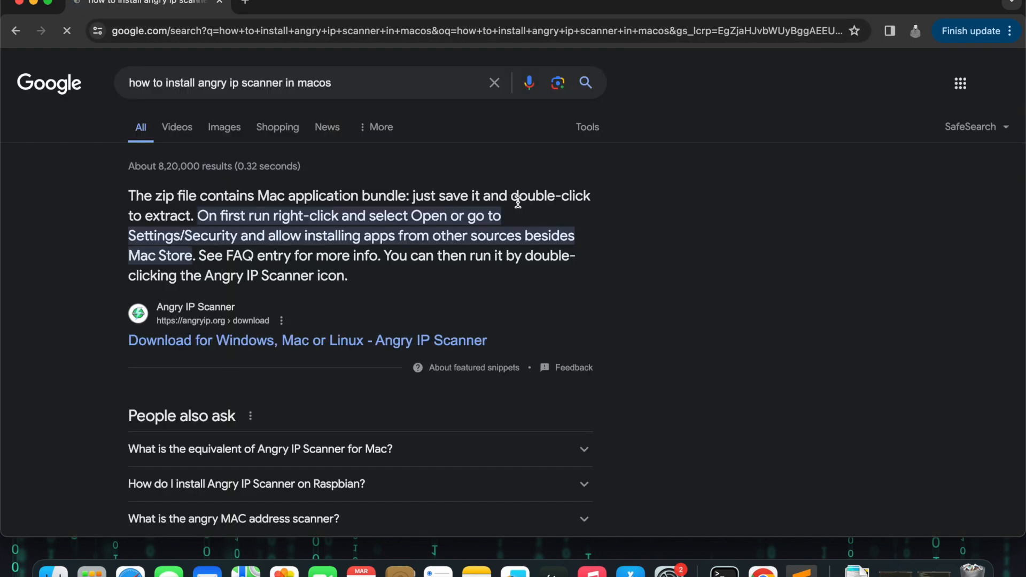
Step: Open the Angry IP Scanner download page and download the Bundle for Mac Intel
click(354, 341)
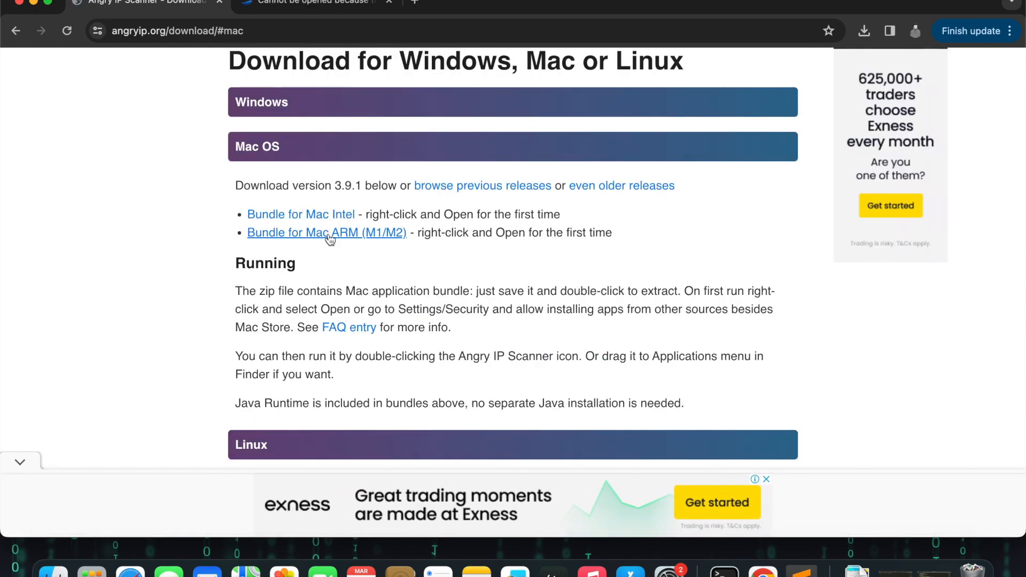
click(301, 215)
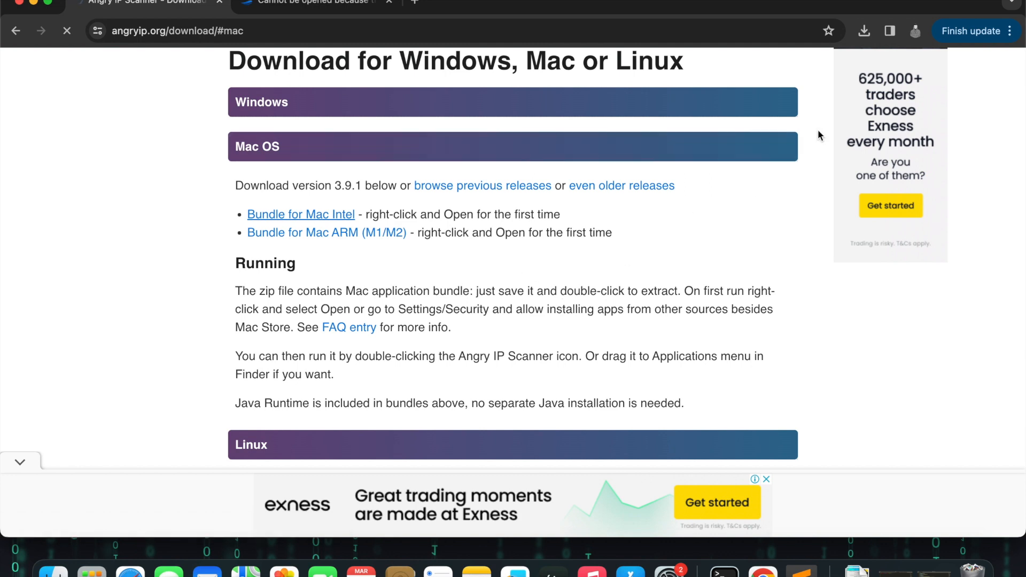
click(865, 32)
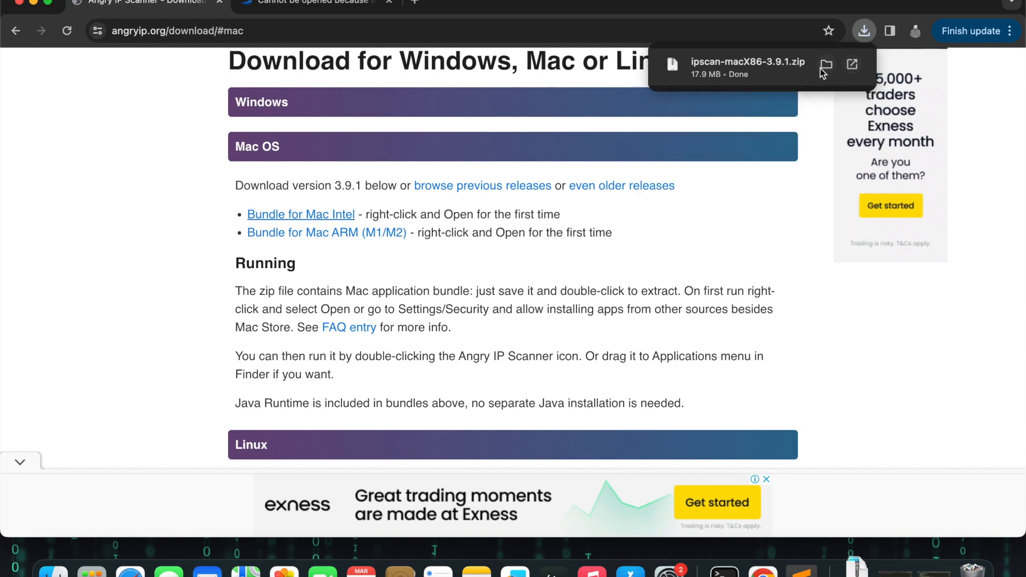
Step: Show the downloaded ipscan-macX86-3.9.1.zip in its folder and extract it
click(824, 67)
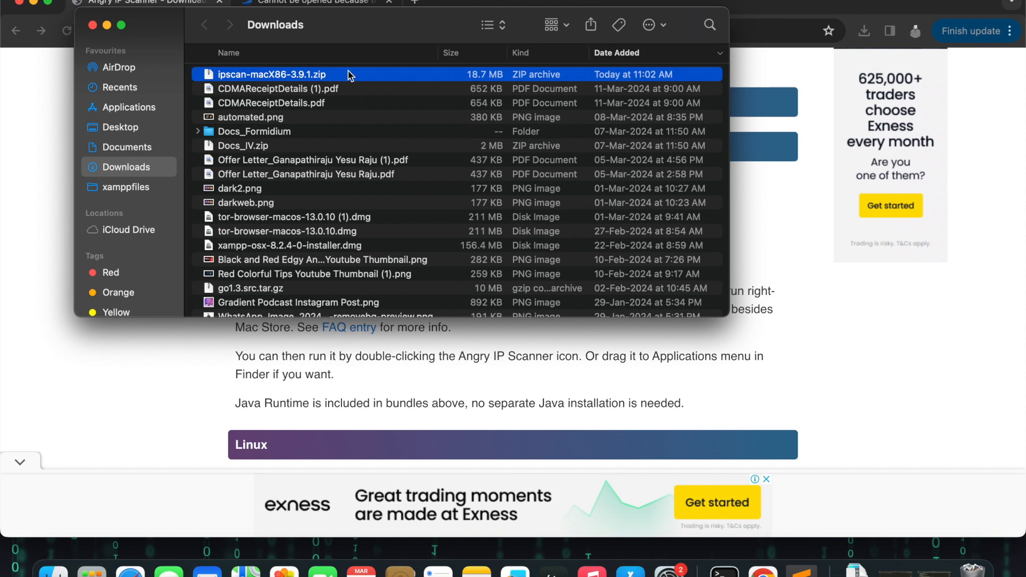
double_click(348, 74)
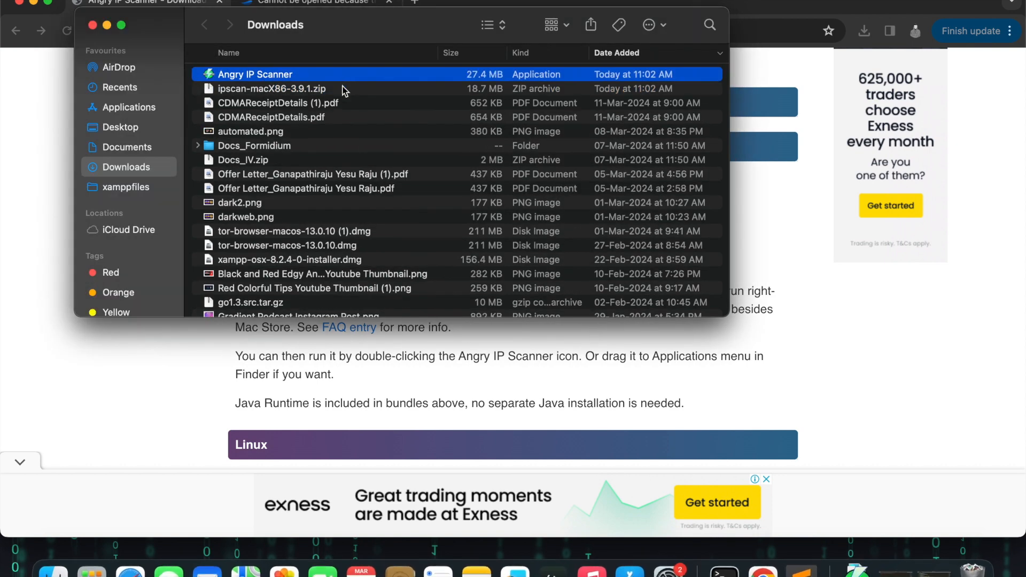
Step: Try to launch the Angry IP Scanner app and cancel the unverified-developer warning
double_click(334, 74)
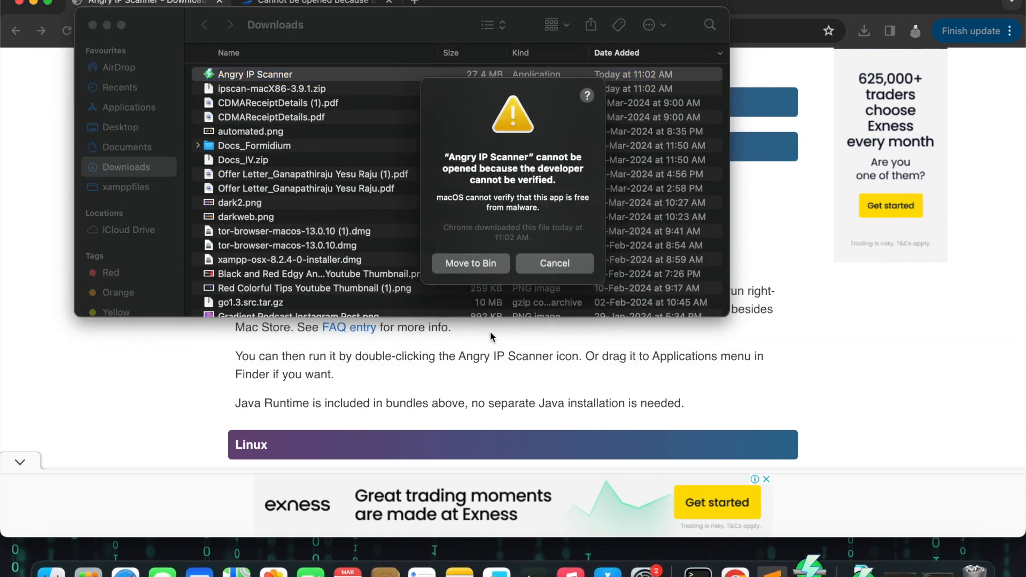
click(550, 262)
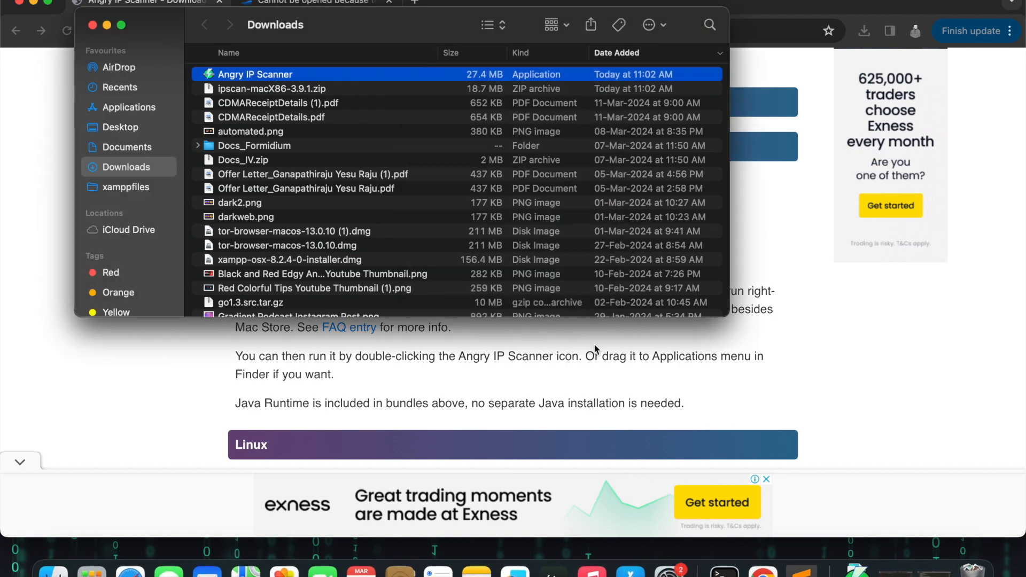
key(super+Tab)
key(super+Tab)
key(super+Tab)
key(super+Tab)
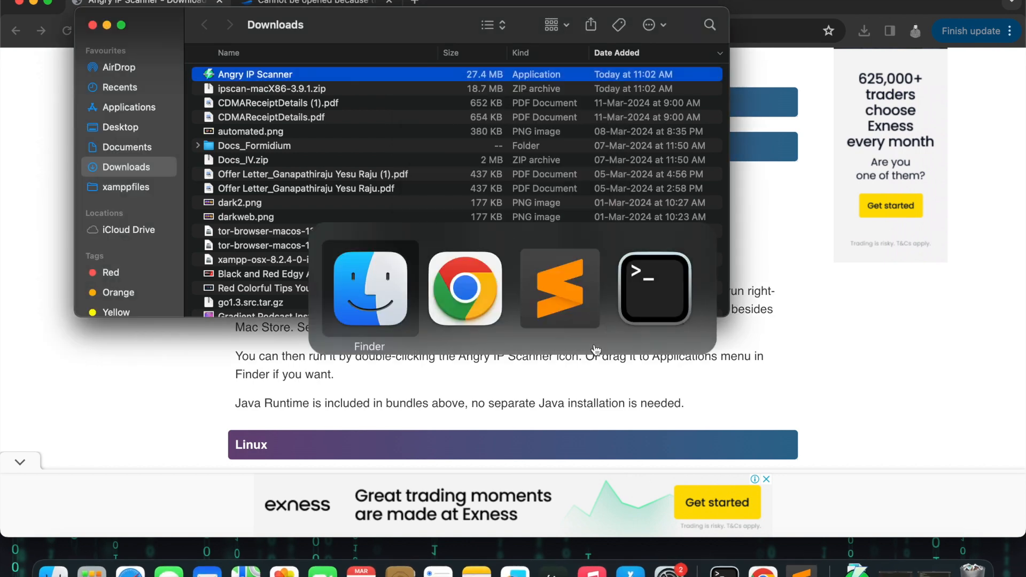
Step: Search Spotlight for "priva" and open the Privacy & Security settings
key(super+space)
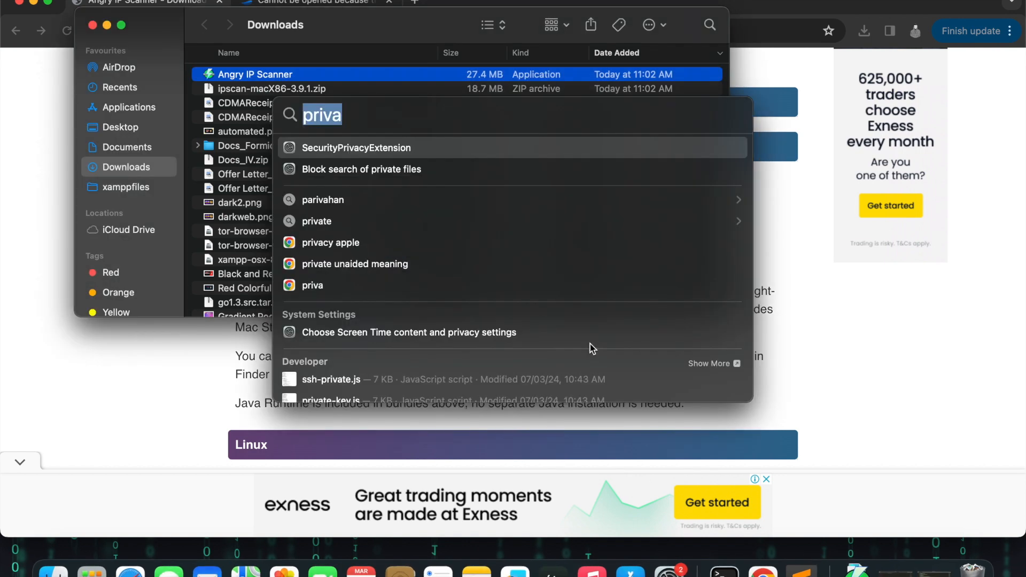
key(Return)
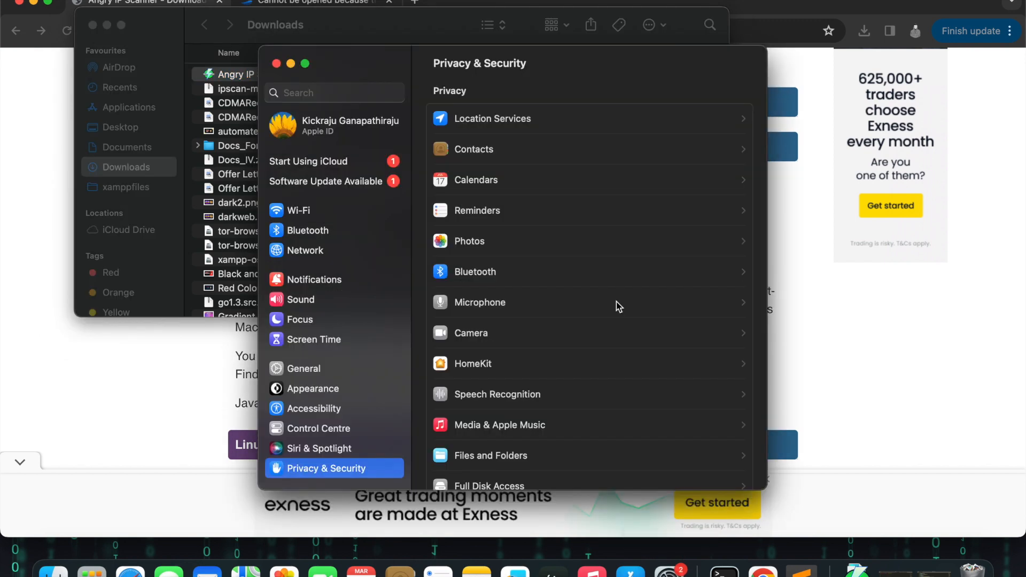
Step: Allow Angry IP Scanner to open anyway from the Security section and confirm opening it
scroll(617, 302, down, 15)
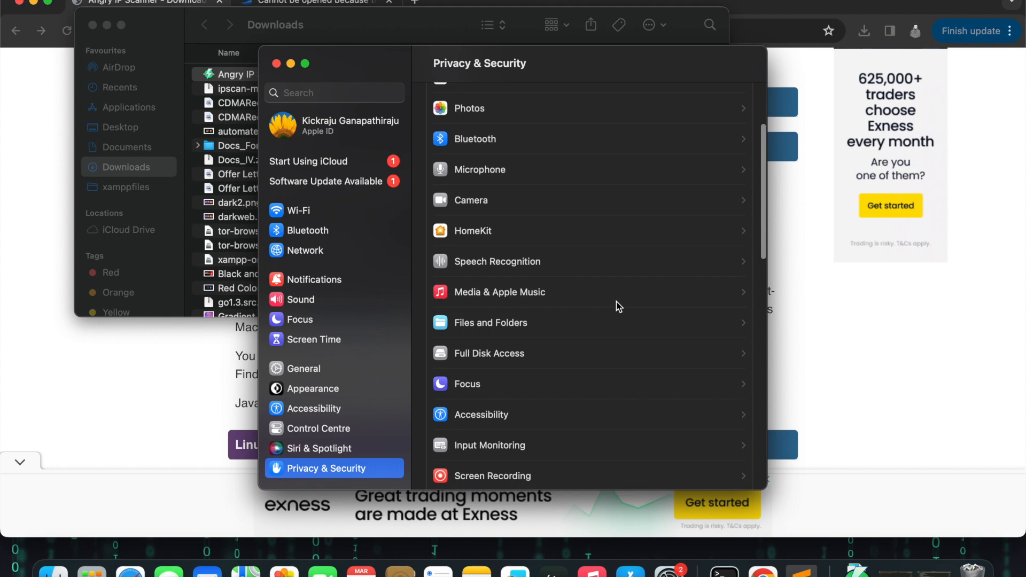
scroll(617, 301, up, 5)
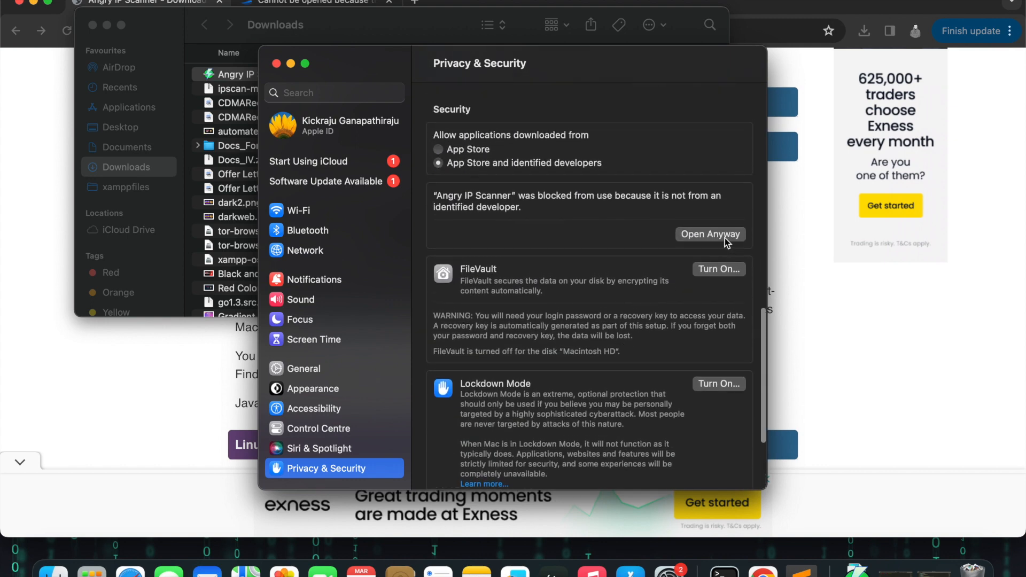
click(726, 238)
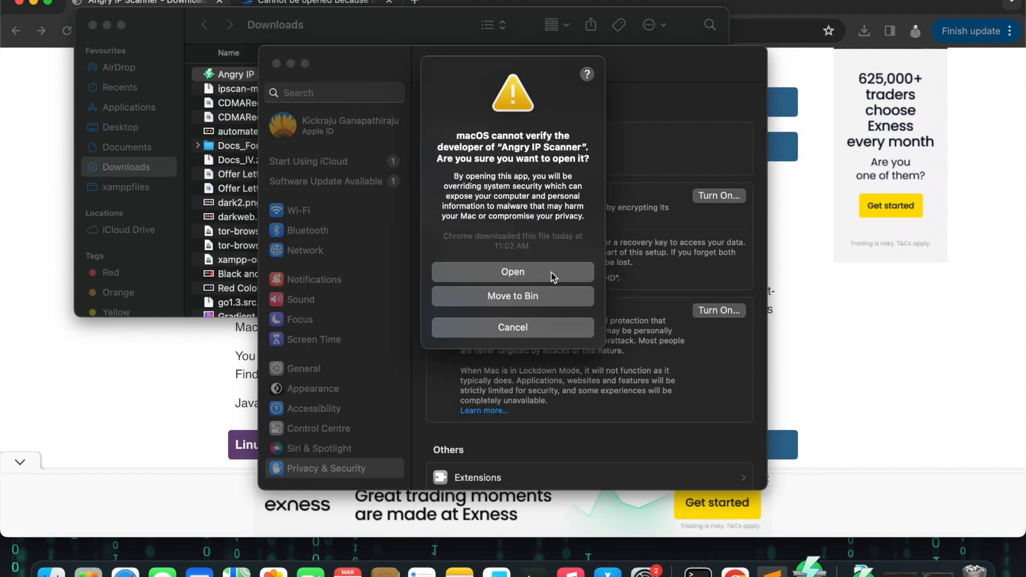
click(550, 272)
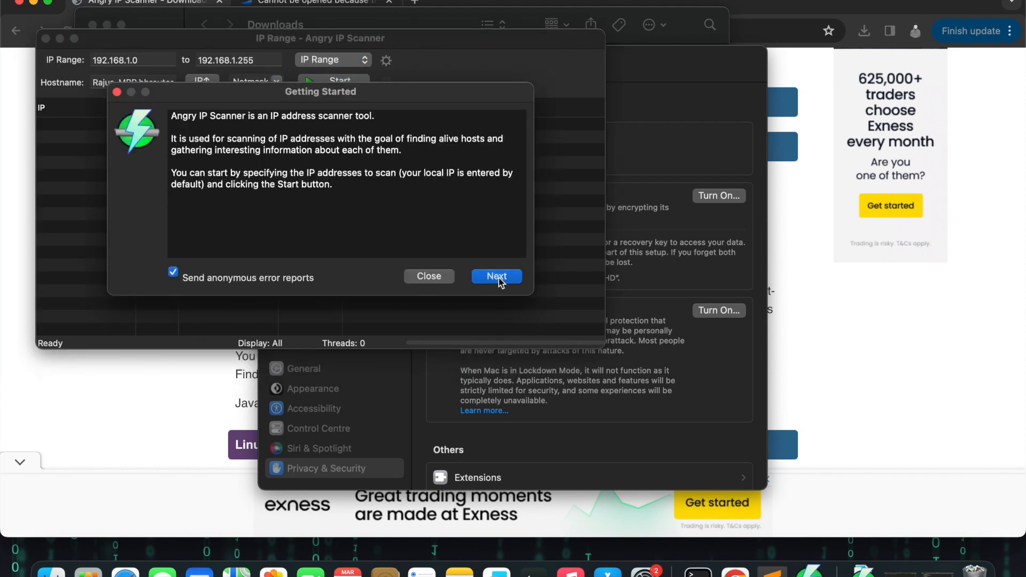
Step: Step through the Getting Started tips of Angry IP Scanner and close them
click(498, 277)
click(497, 277)
click(498, 277)
click(497, 277)
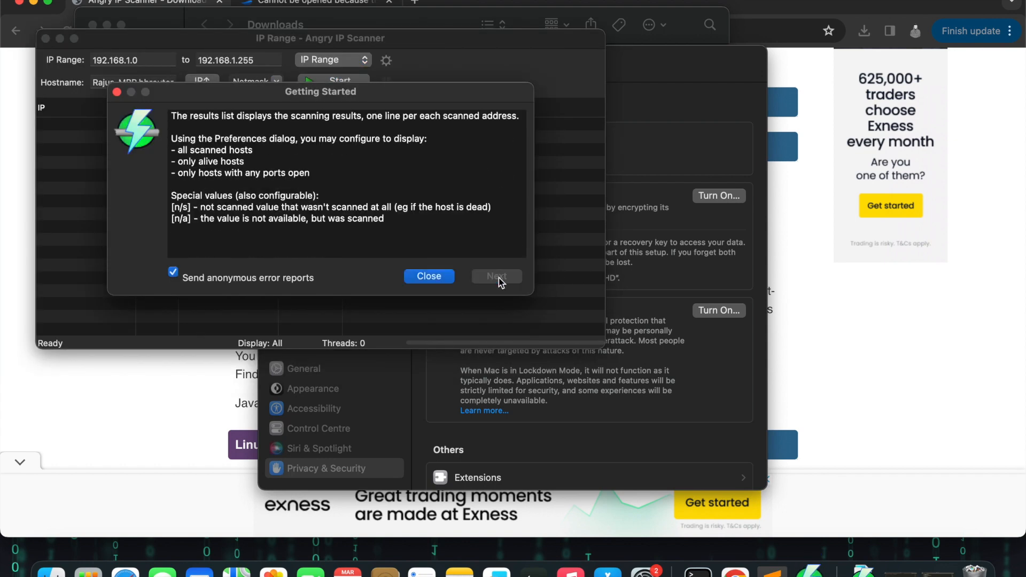
click(431, 277)
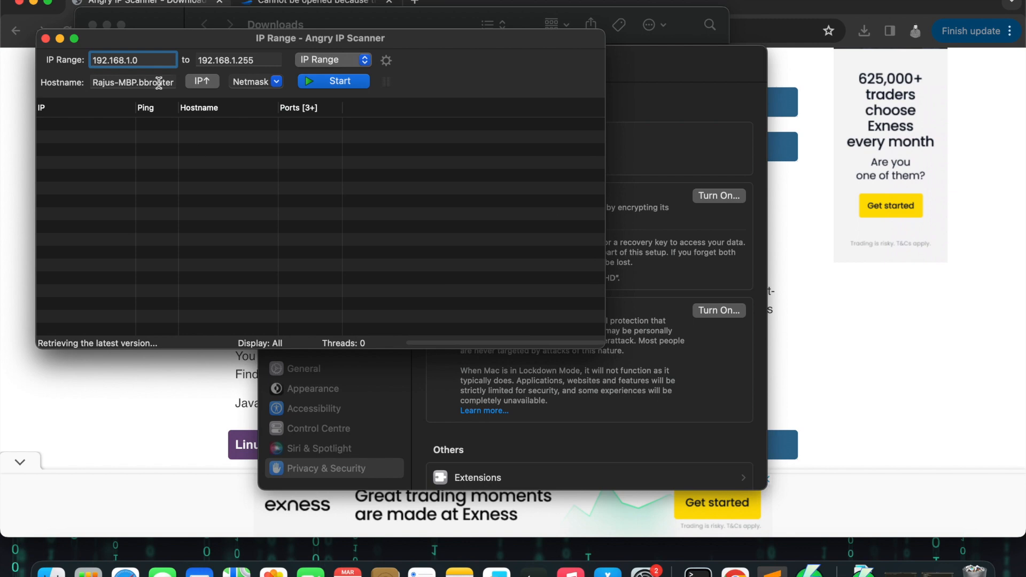
Step: Close the scanner, System Settings and Downloads windows
click(75, 38)
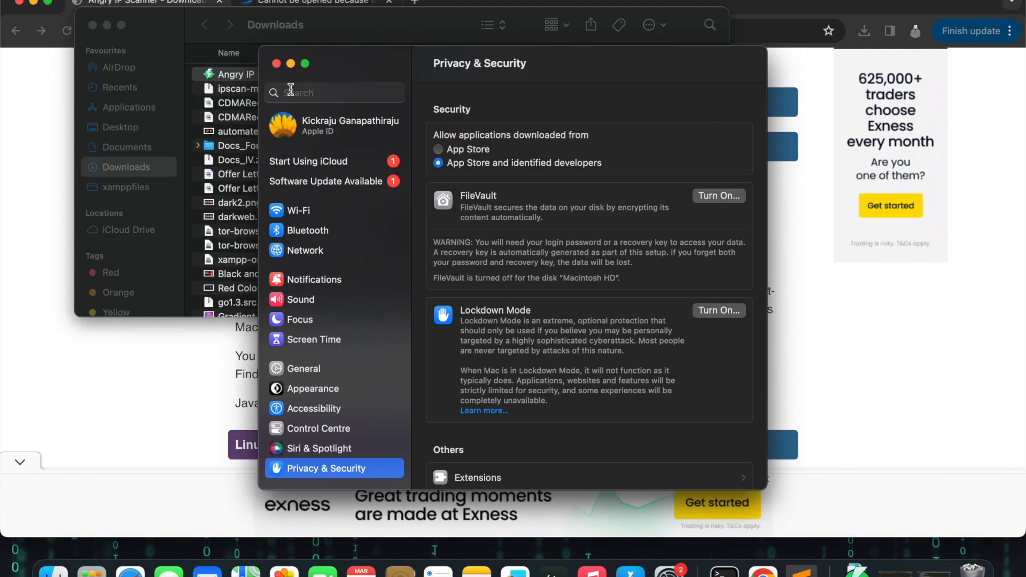
click(276, 64)
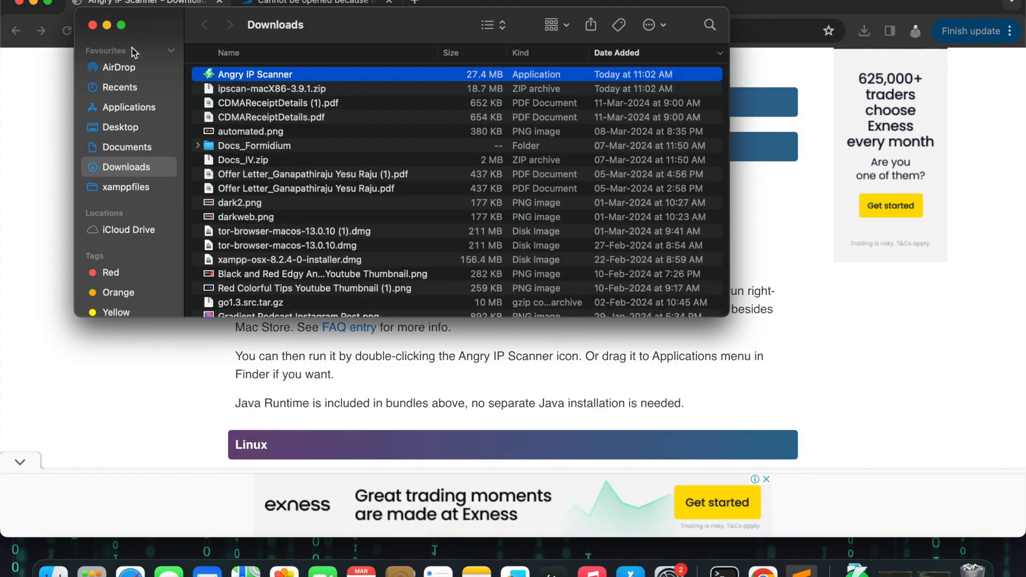
click(92, 25)
Step: Open a new browser tab and search Google for "openvas installation in macos"
click(417, 4)
click(422, 31)
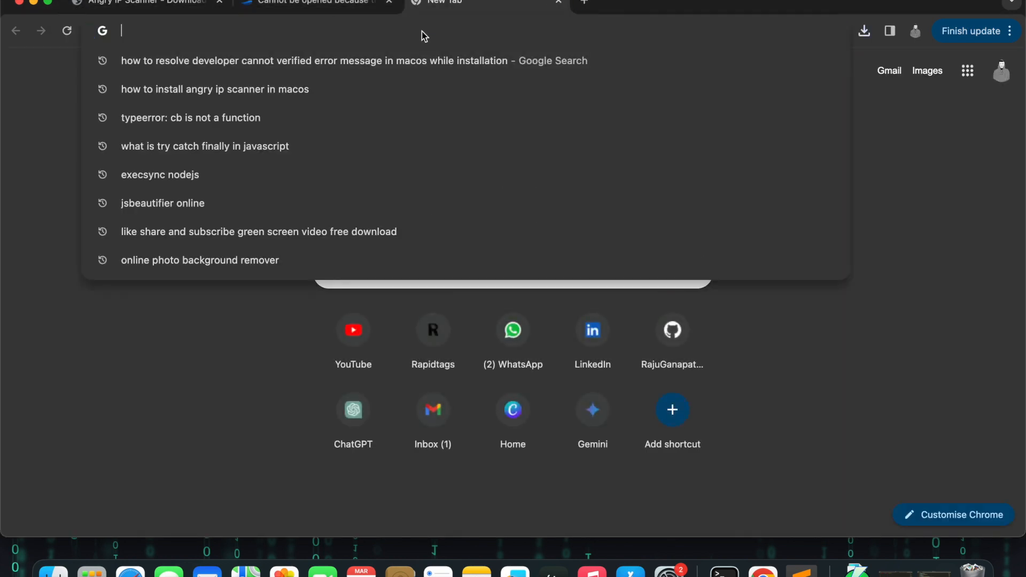
text(openvas )
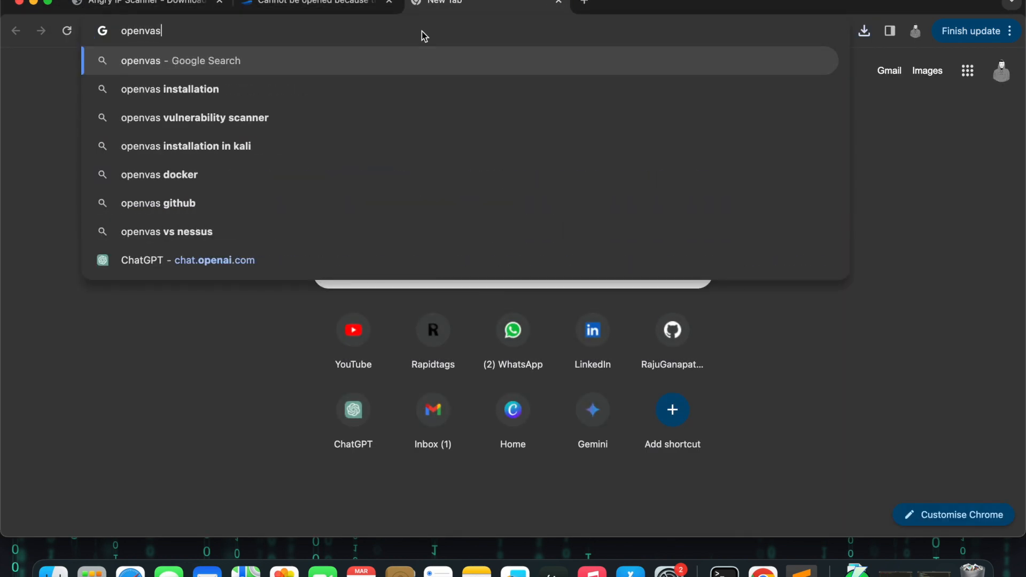
text(install)
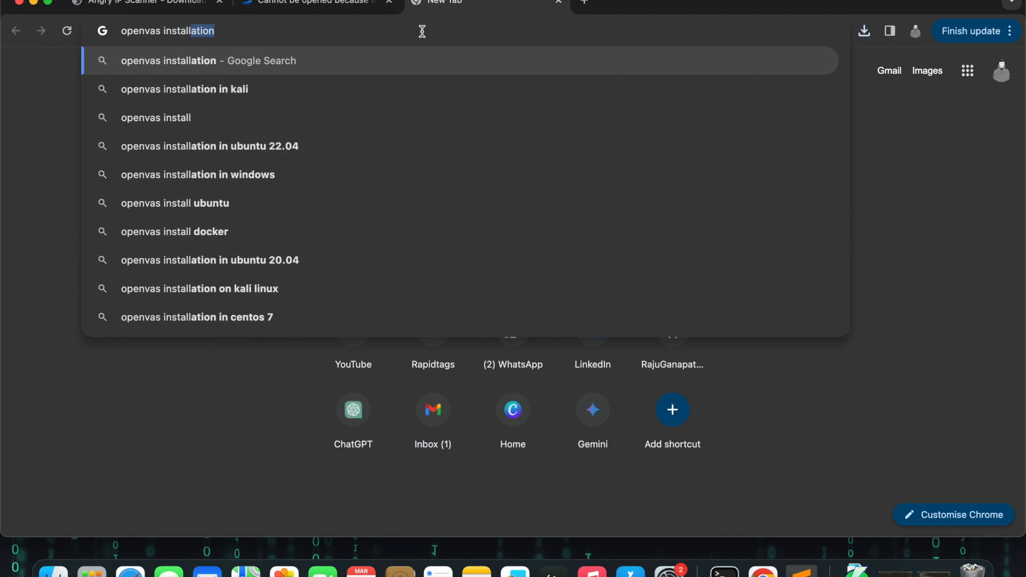
text(ation in macos)
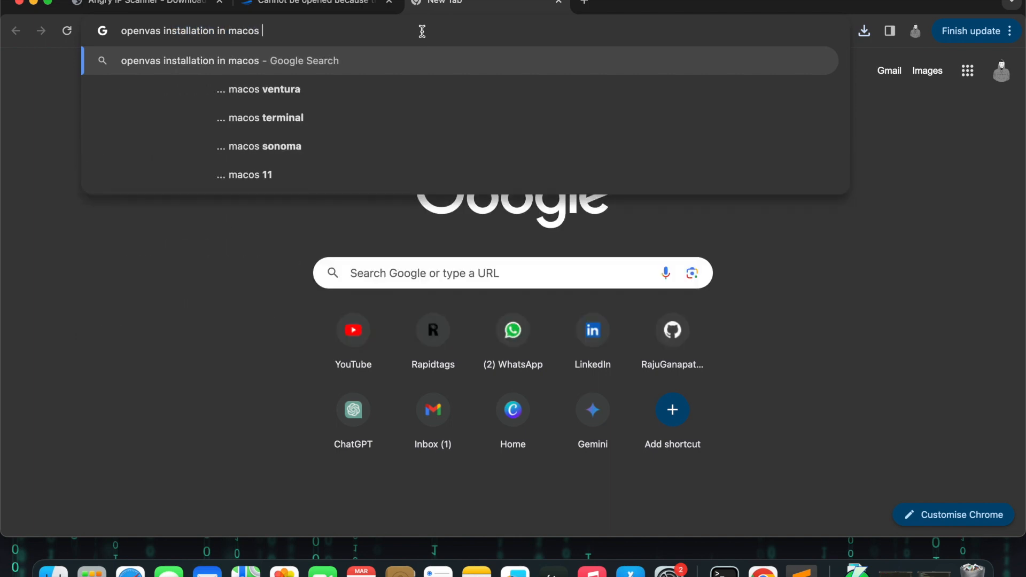
key(Return)
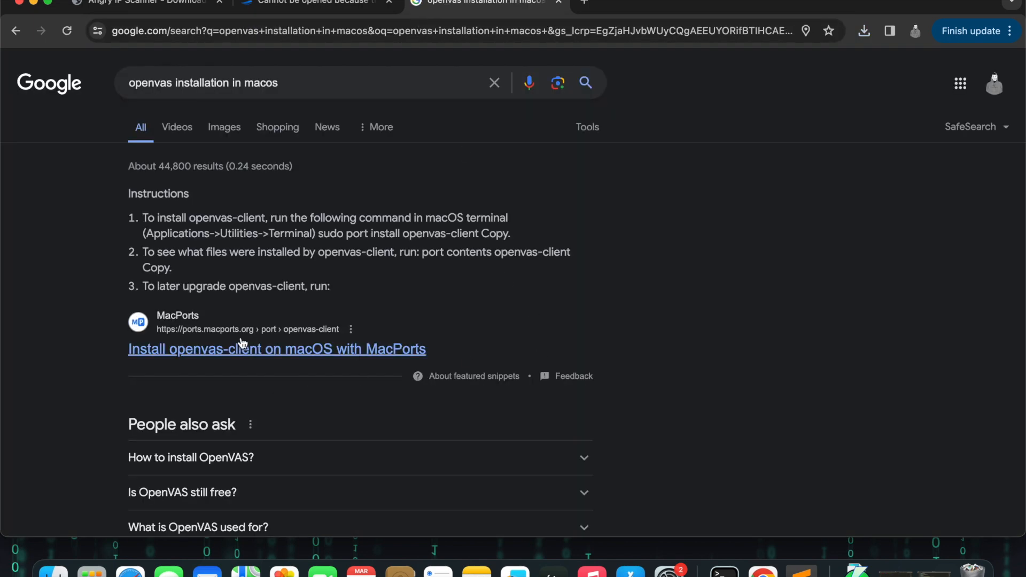
Step: Open the InfoSec Write-ups article on how to install OpenVAS from the search results
scroll(761, 282, down, 15)
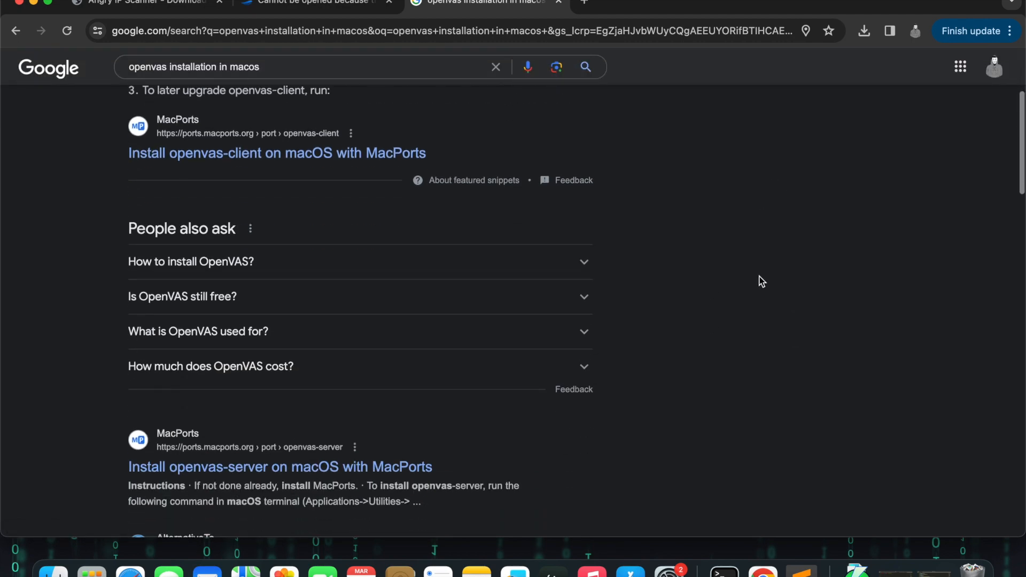
click(292, 217)
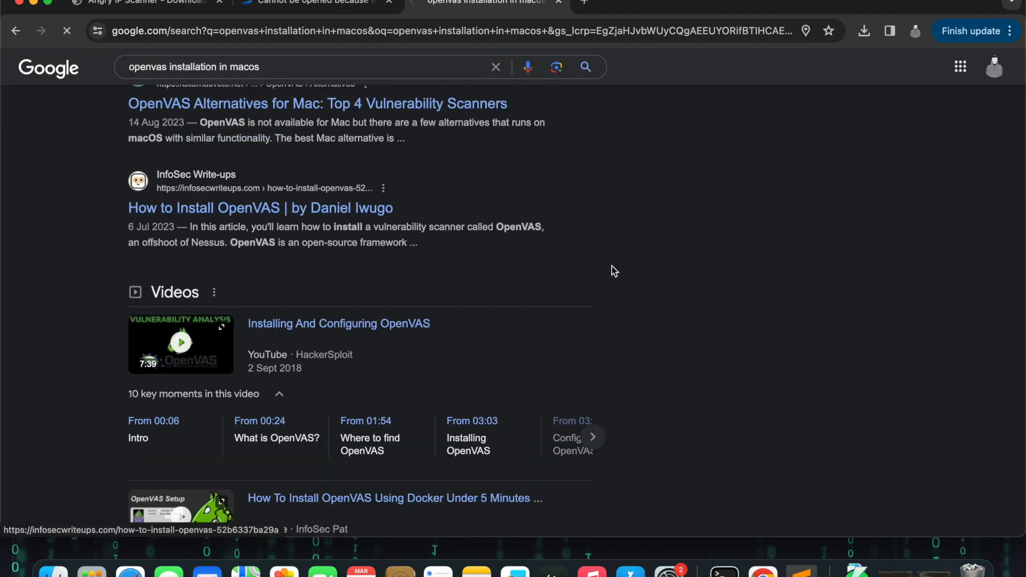
scroll(841, 379, down, 10)
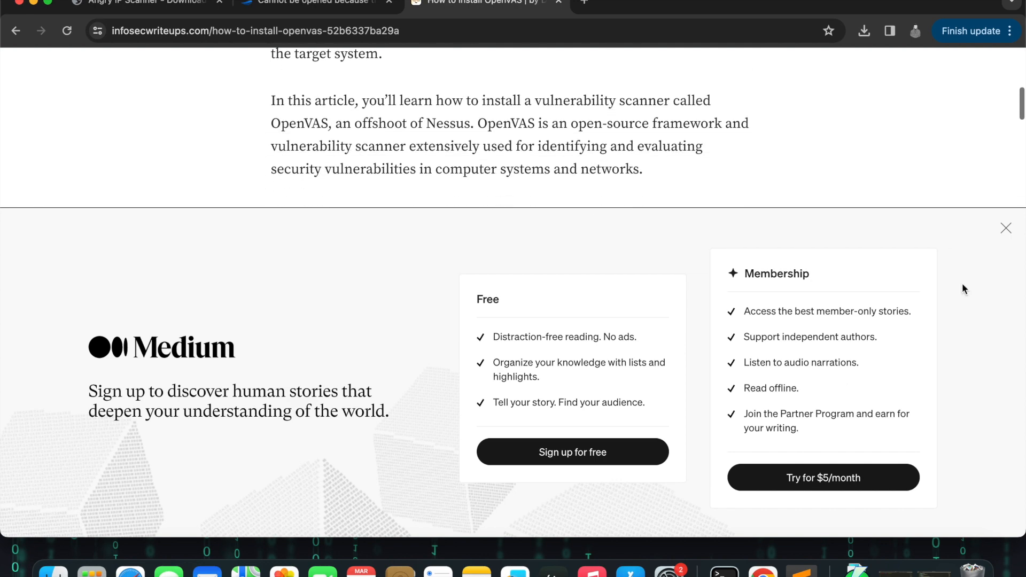
Step: Close the sign-up popup and read through the article's ways to install OpenVAS
click(1004, 228)
scroll(699, 364, down, 4)
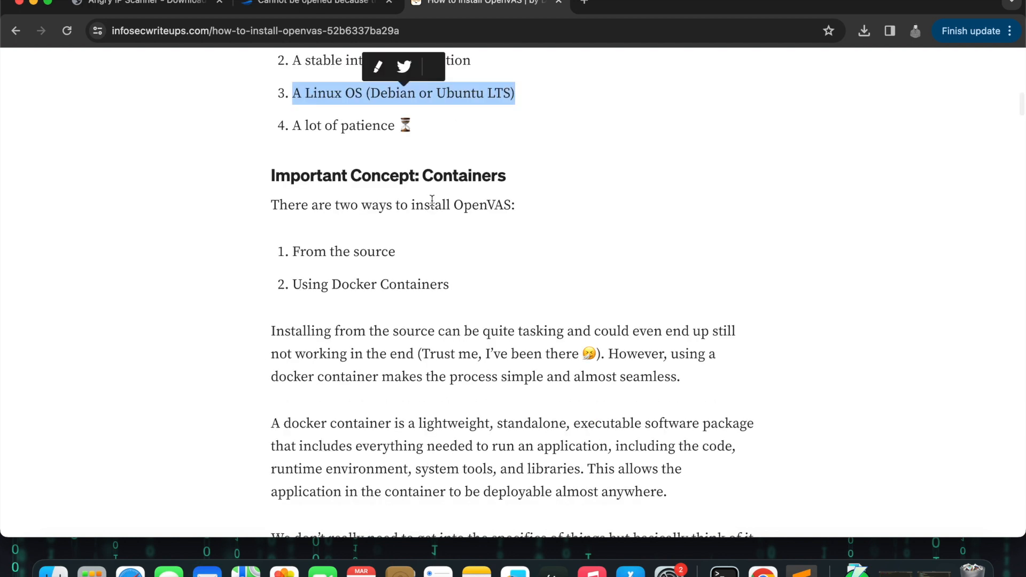
drag(271, 207, 521, 208)
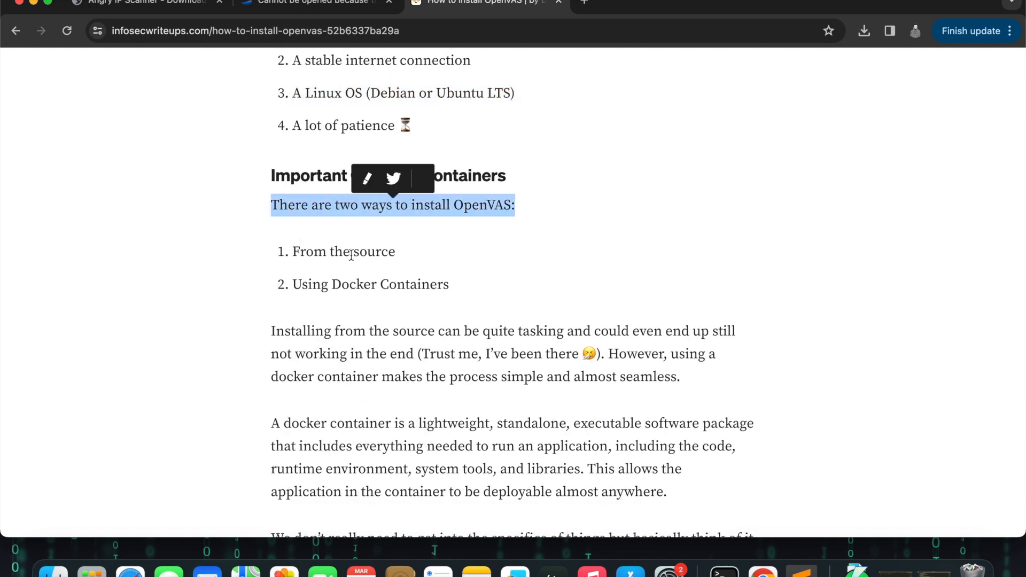
drag(289, 253, 404, 273)
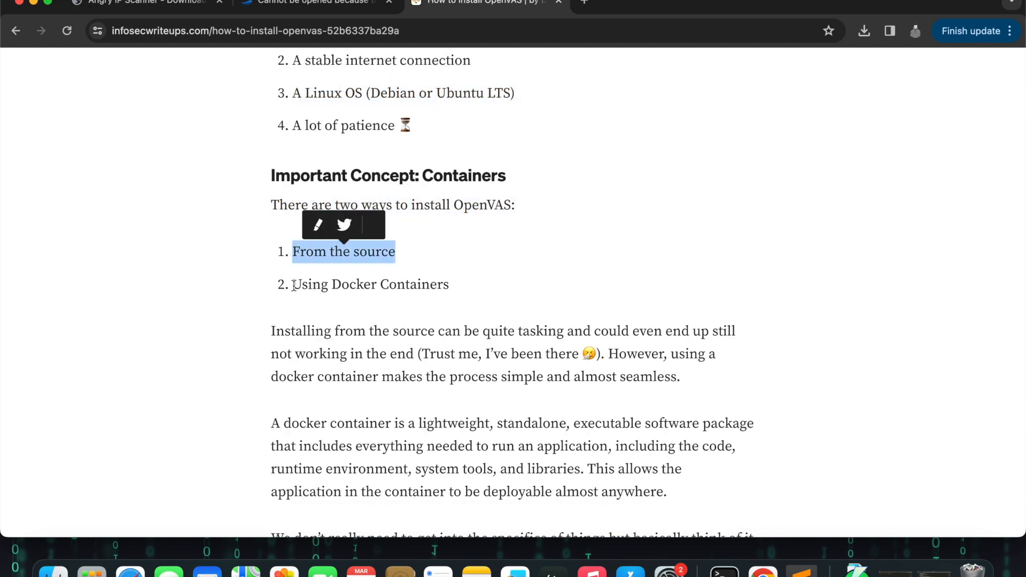
drag(294, 284, 548, 290)
scroll(741, 389, down, 2)
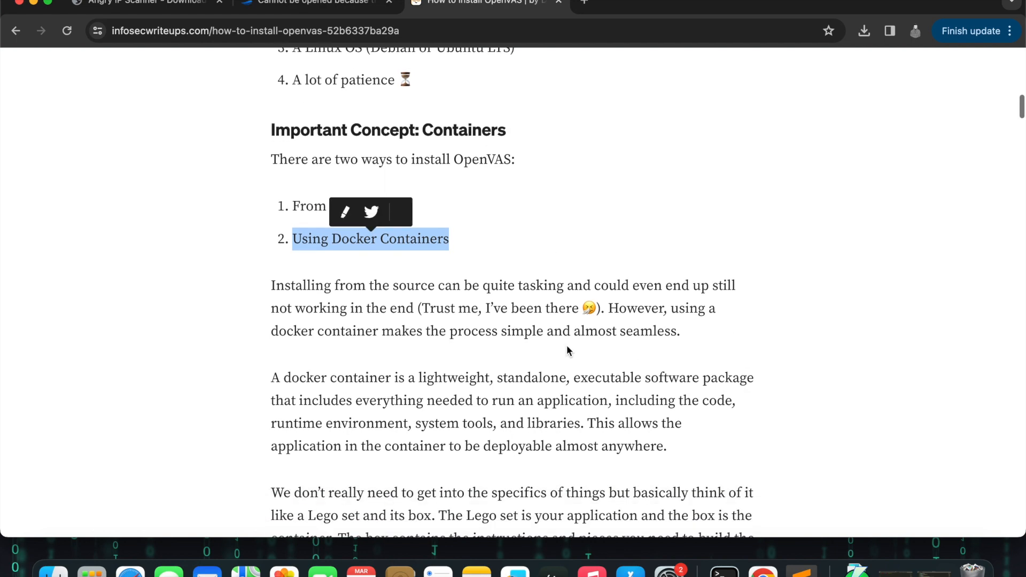
drag(480, 288, 550, 289)
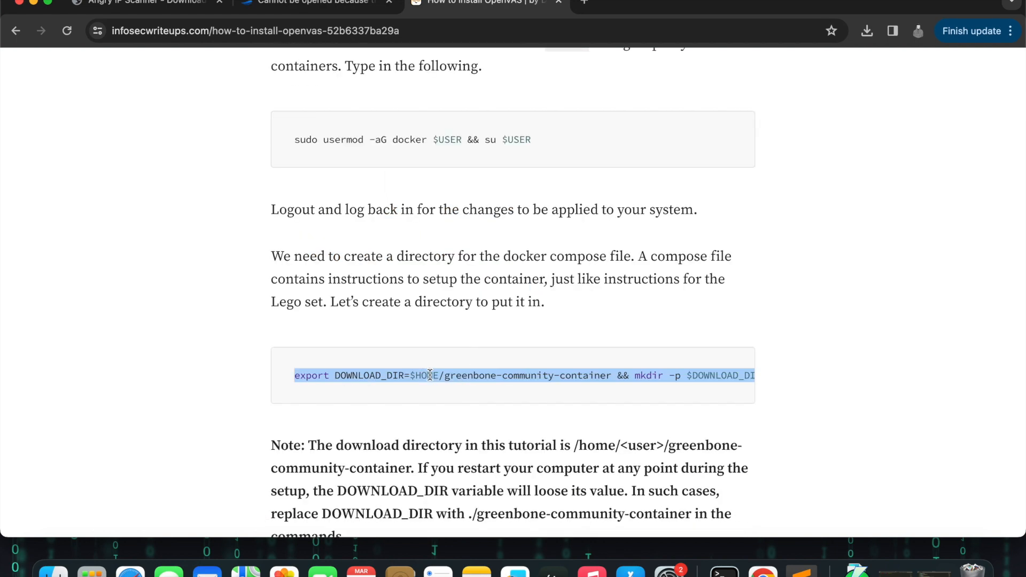
Step: Switch to the terminal and list the home directory contents with ls
key(super+Tab)
key(super+Tab)
key(super+Tab)
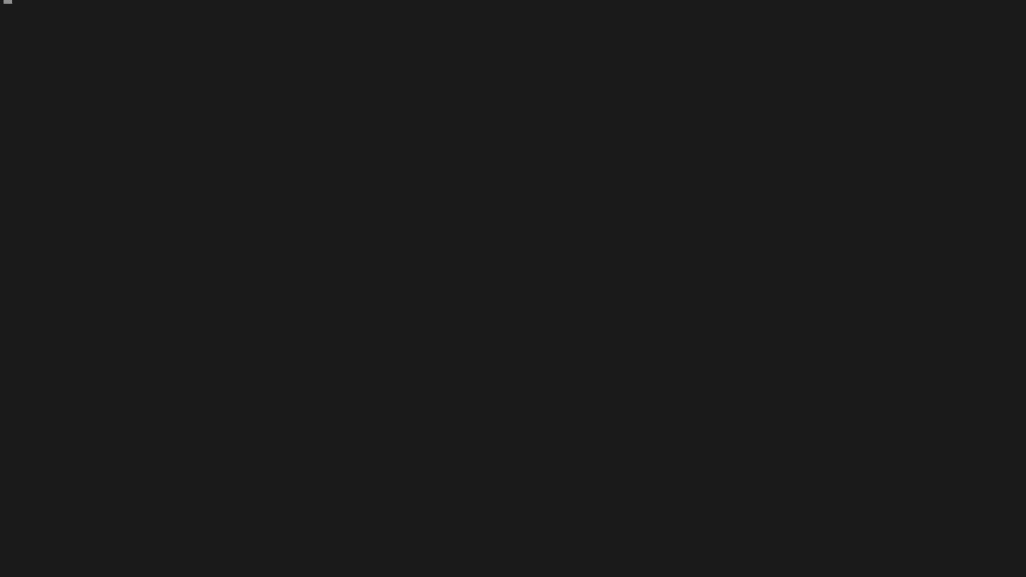
text(ls)
key(Return)
Step: Copy the article's curl command for docker-compose-22.4.yml and run it in the terminal to download the compose file
key(super+Tab)
key(super+Tab)
scroll(569, 320, down, 3)
scroll(569, 320, down, 3)
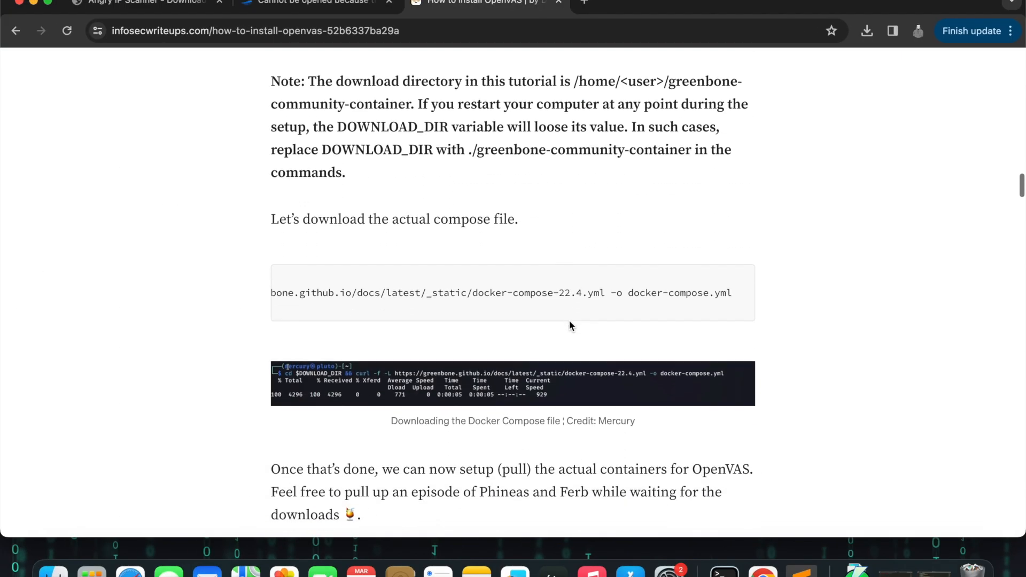
scroll(428, 291, left, 3)
triple_click(444, 294)
key(super+c)
key(super+Tab)
key(super+v)
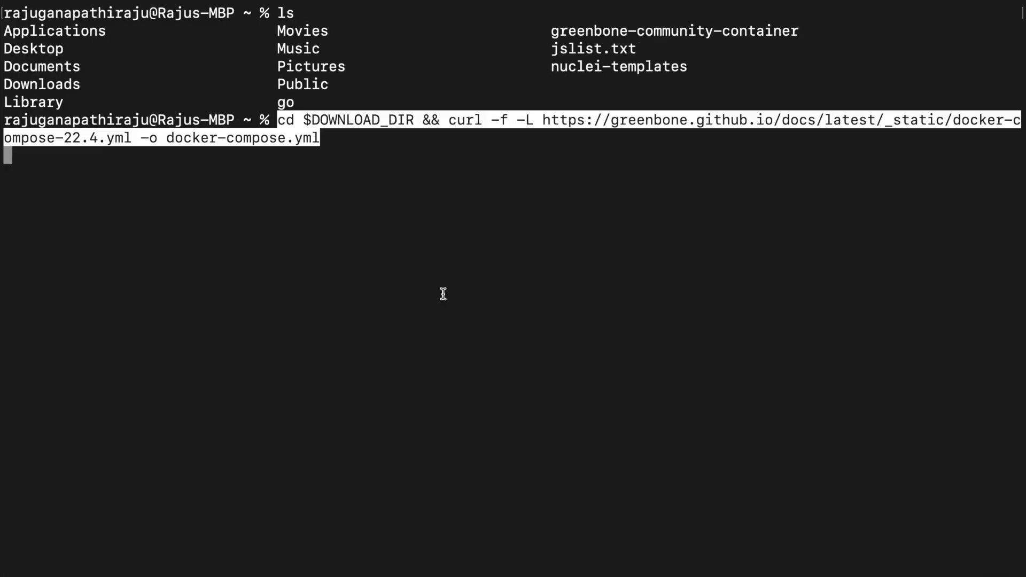
key(Return)
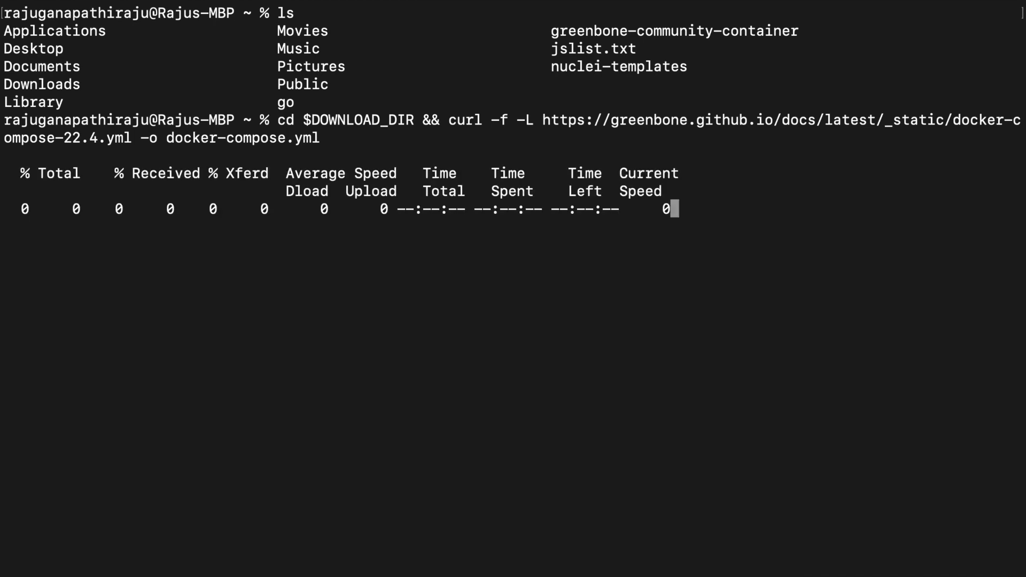
Step: Copy the article's docker-compose pull command and run it in the terminal to pull the OpenVAS containers
key(super+Tab)
scroll(698, 396, down, 5)
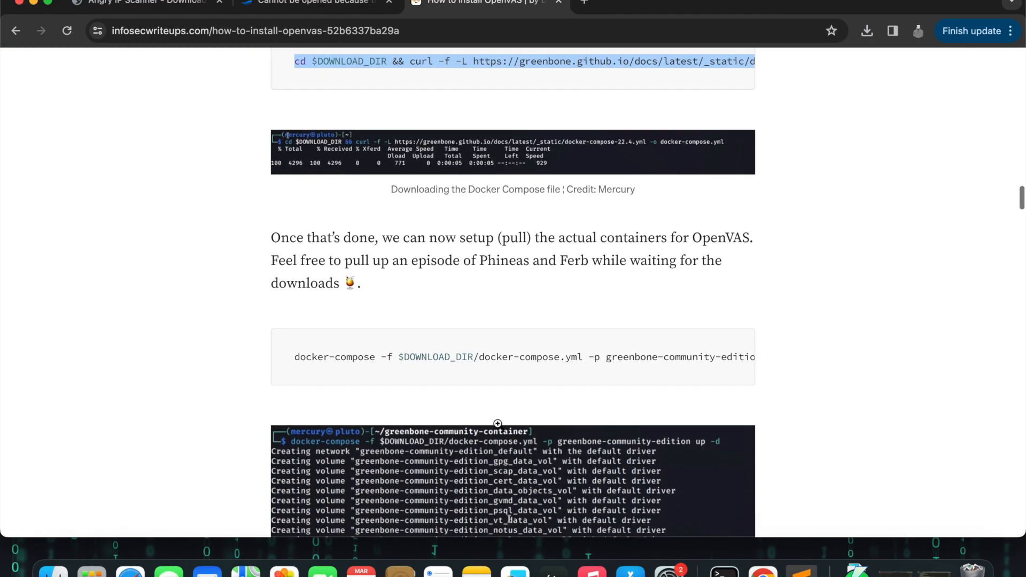
triple_click(452, 358)
key(super+Tab)
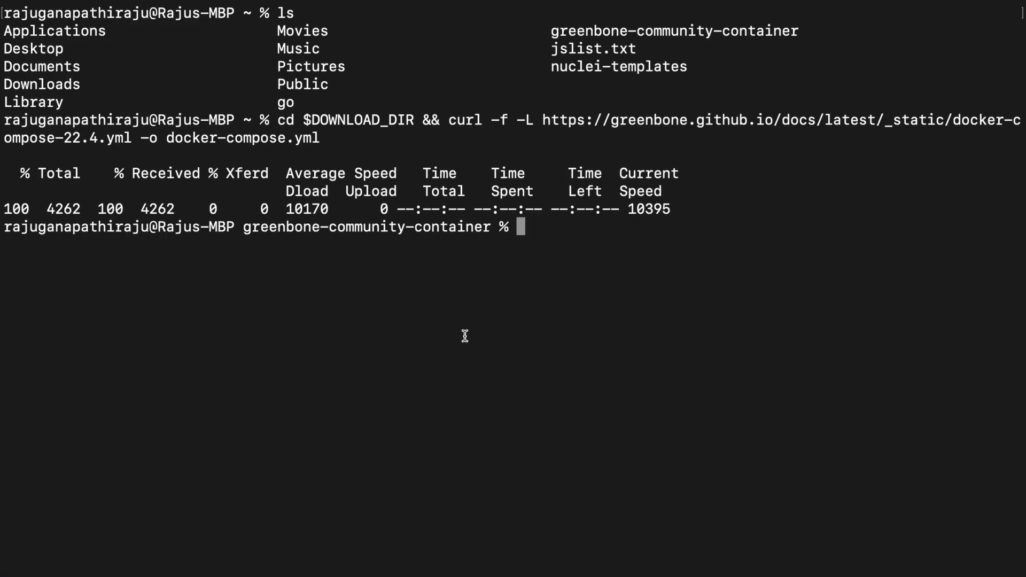
key(super+v)
key(Return)
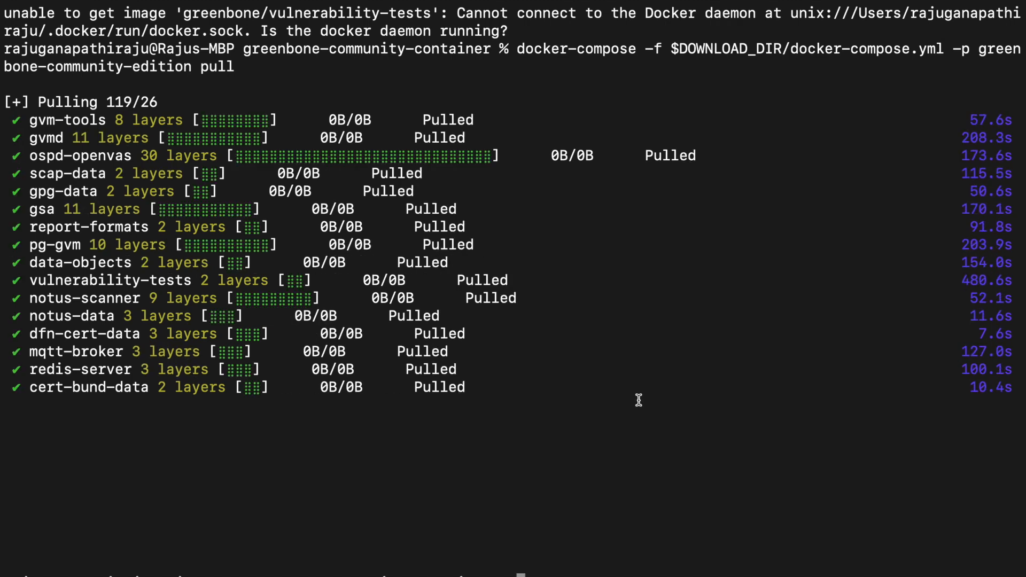
Step: Copy the docker-compose "up -d" command from the article and run it in the terminal to start the containers
key(super+Tab)
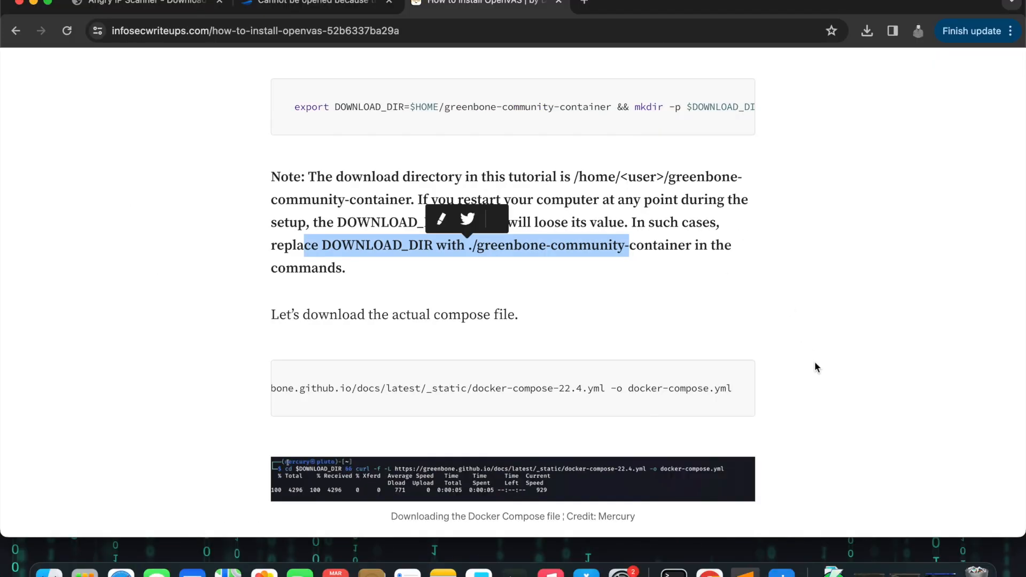
scroll(557, 398, down, 5)
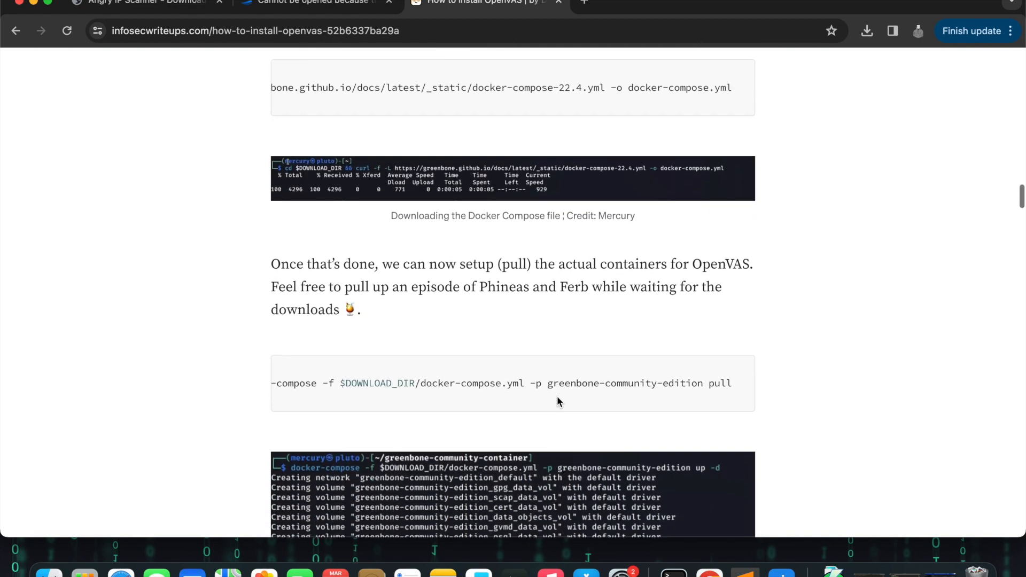
scroll(557, 402, down, 8)
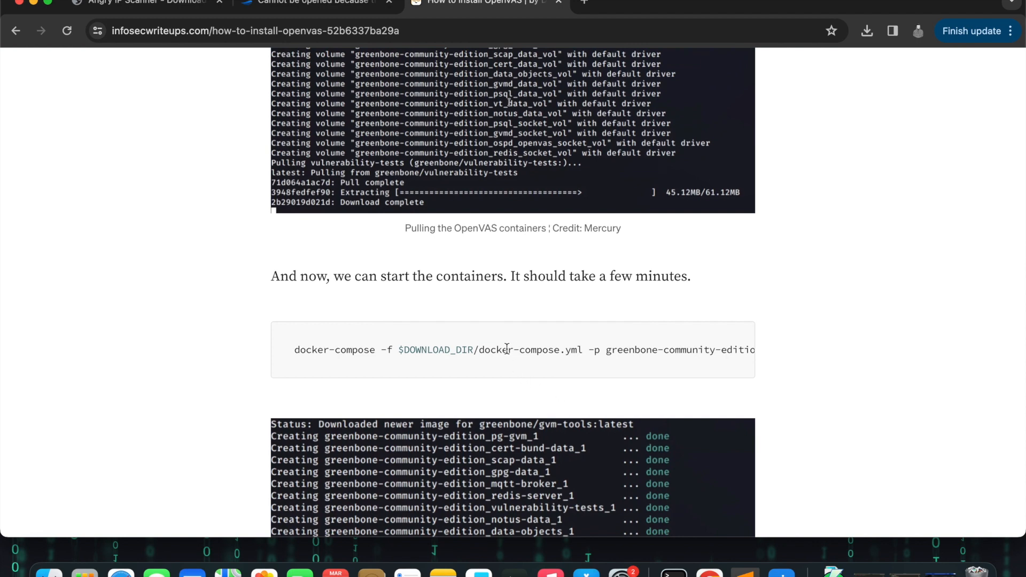
triple_click(507, 349)
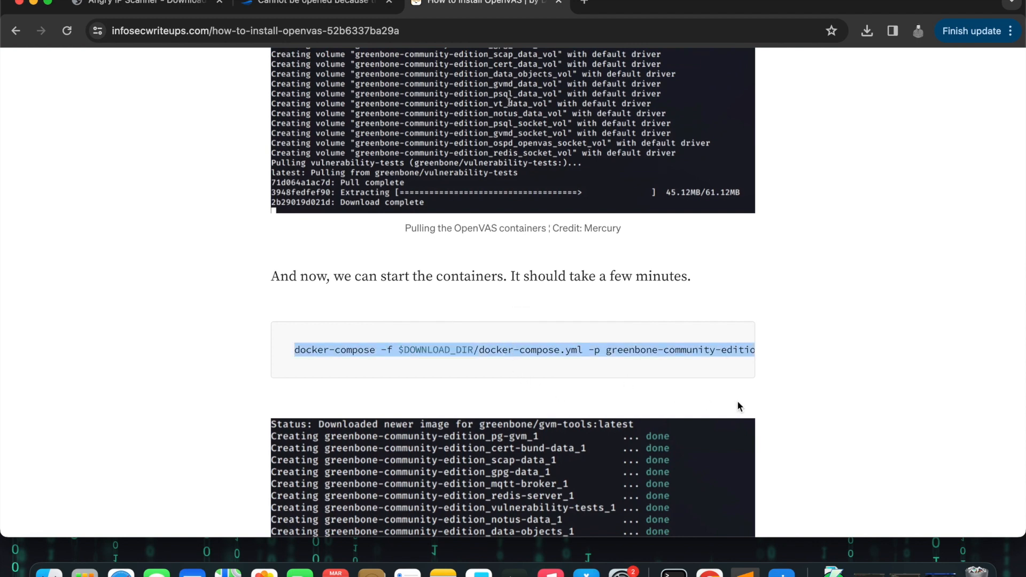
scroll(692, 371, right, 2)
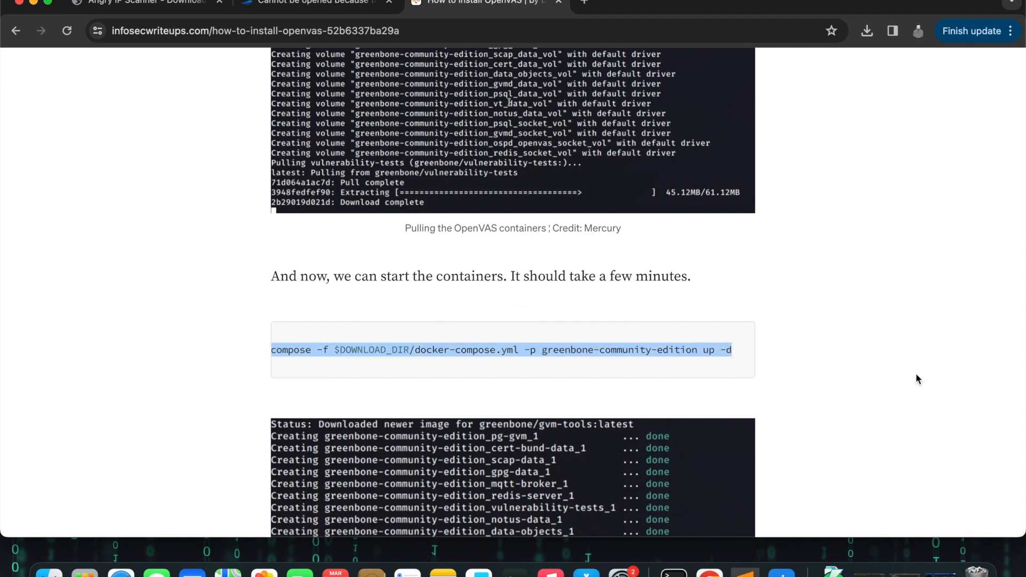
scroll(918, 378, down, 1)
scroll(917, 375, down, 5)
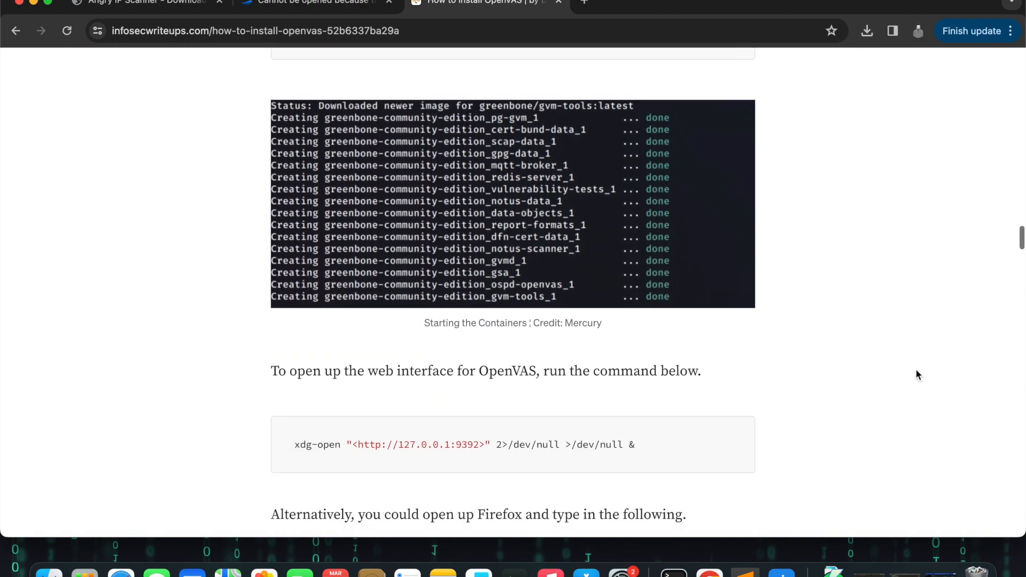
scroll(915, 369, down, 2)
key(super+Tab)
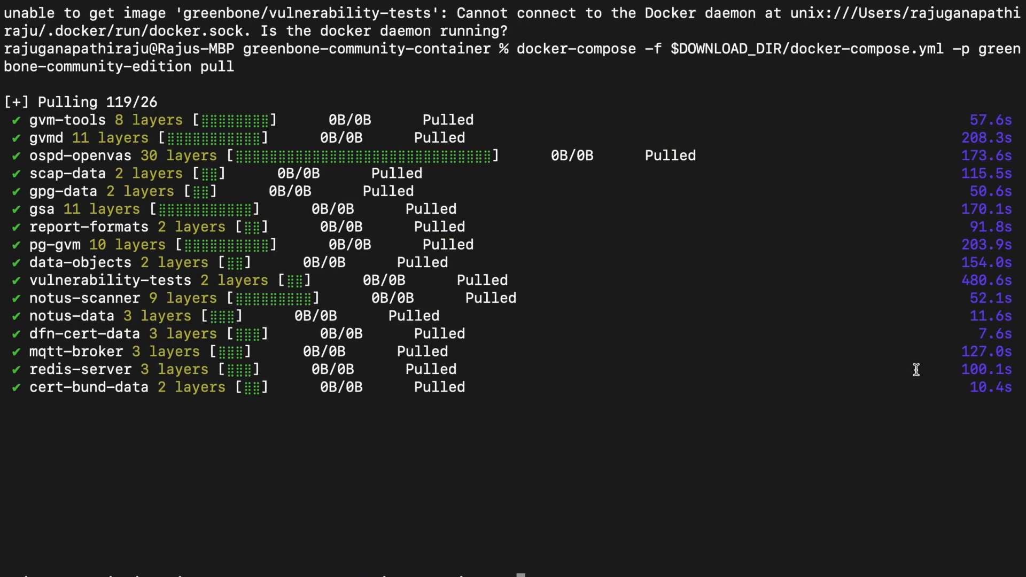
key(super+v)
key(Return)
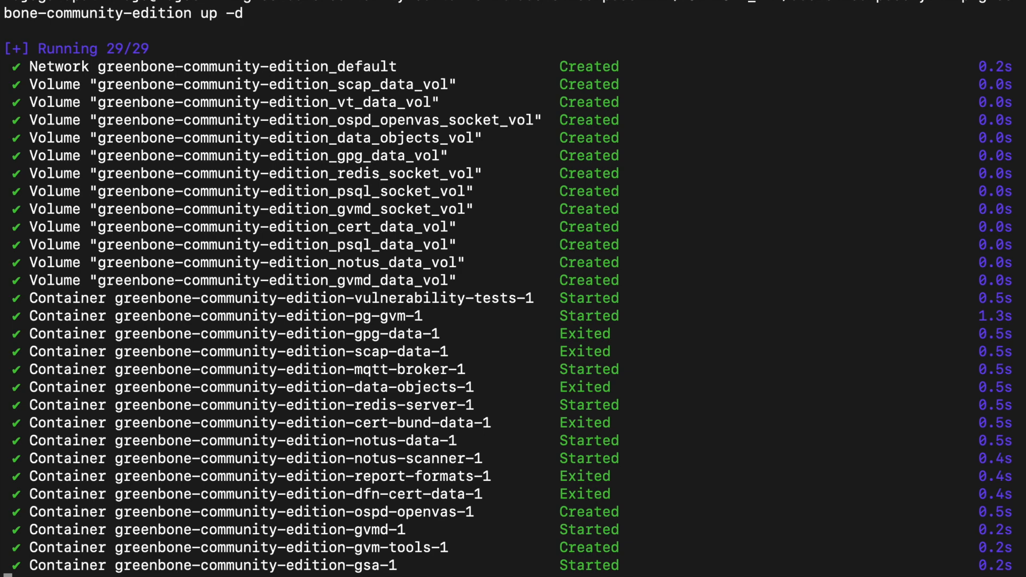
key(super+Tab)
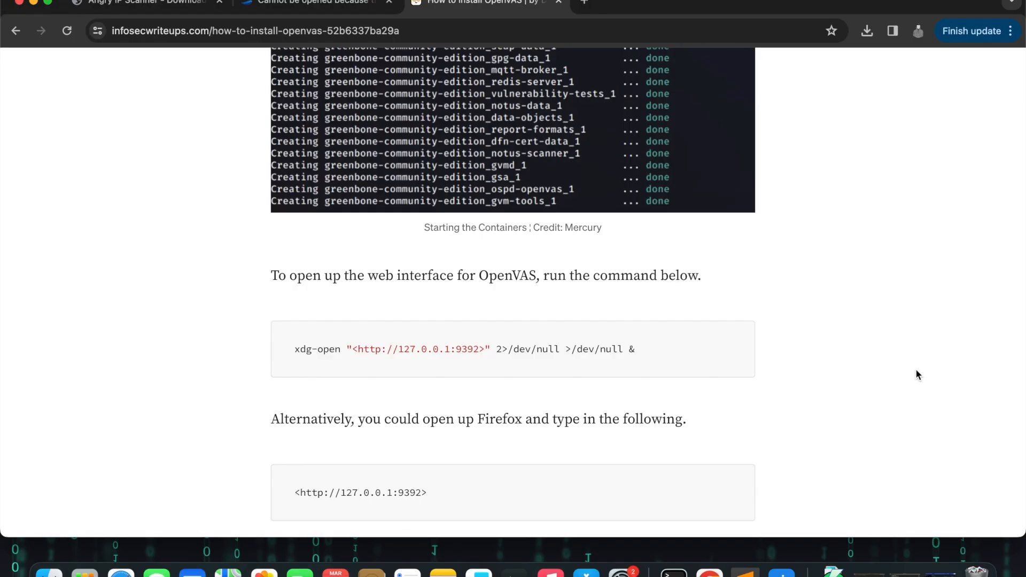
scroll(916, 371, up, 2)
scroll(918, 374, up, 4)
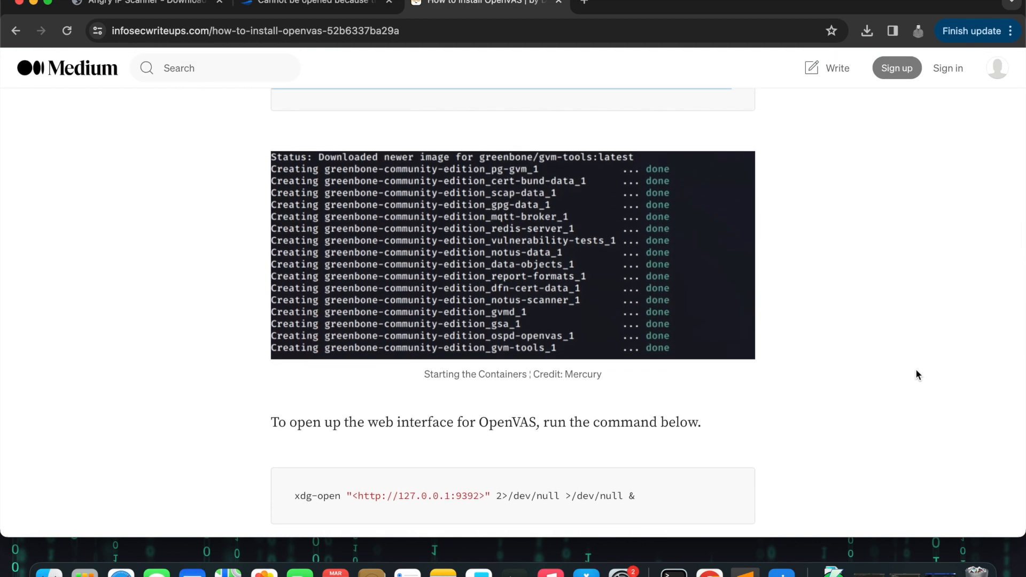
scroll(918, 375, down, 1)
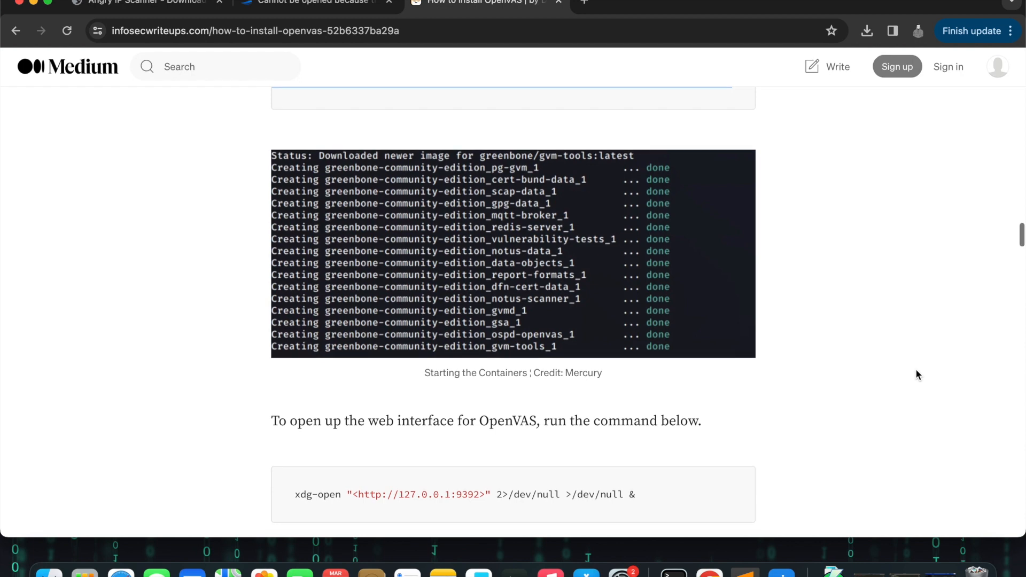
scroll(917, 374, down, 4)
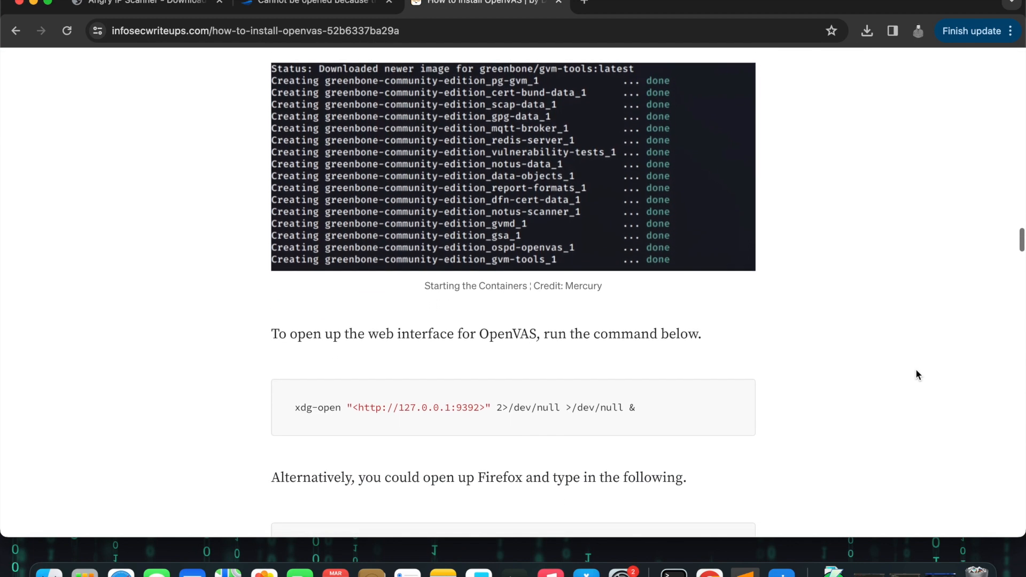
scroll(917, 374, up, 6)
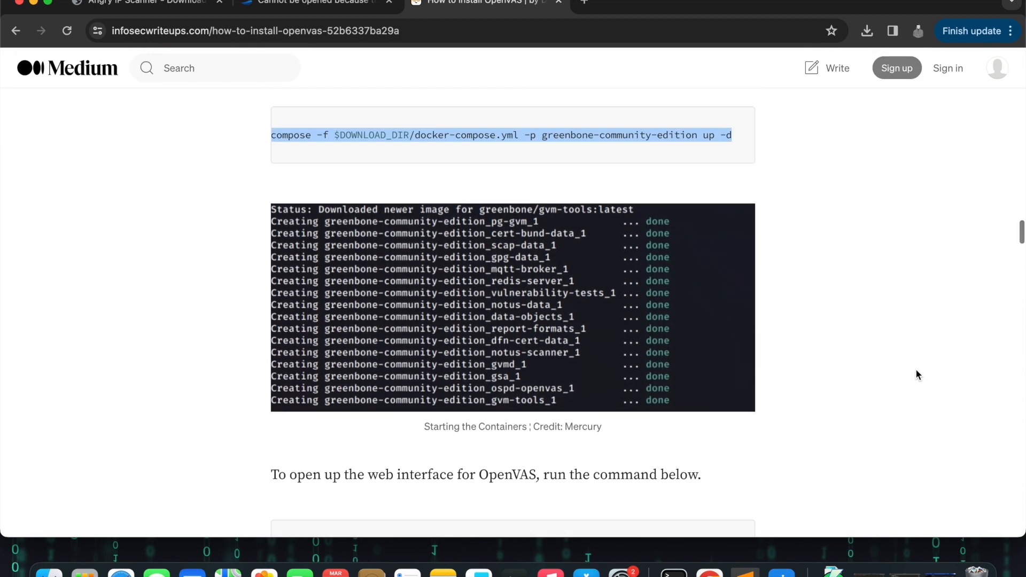
scroll(917, 374, up, 5)
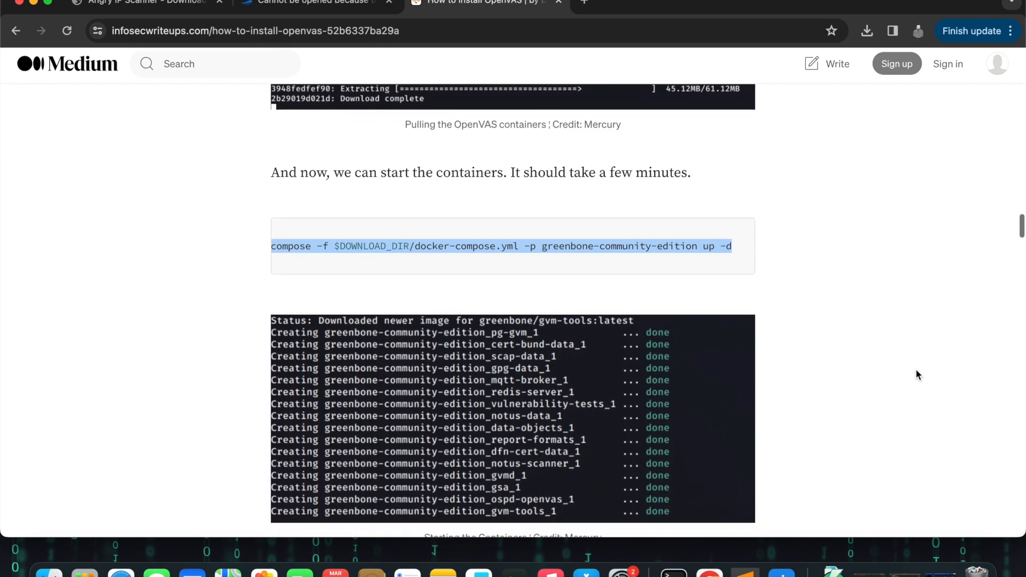
scroll(918, 375, down, 9)
scroll(918, 374, down, 3)
scroll(909, 374, down, 3)
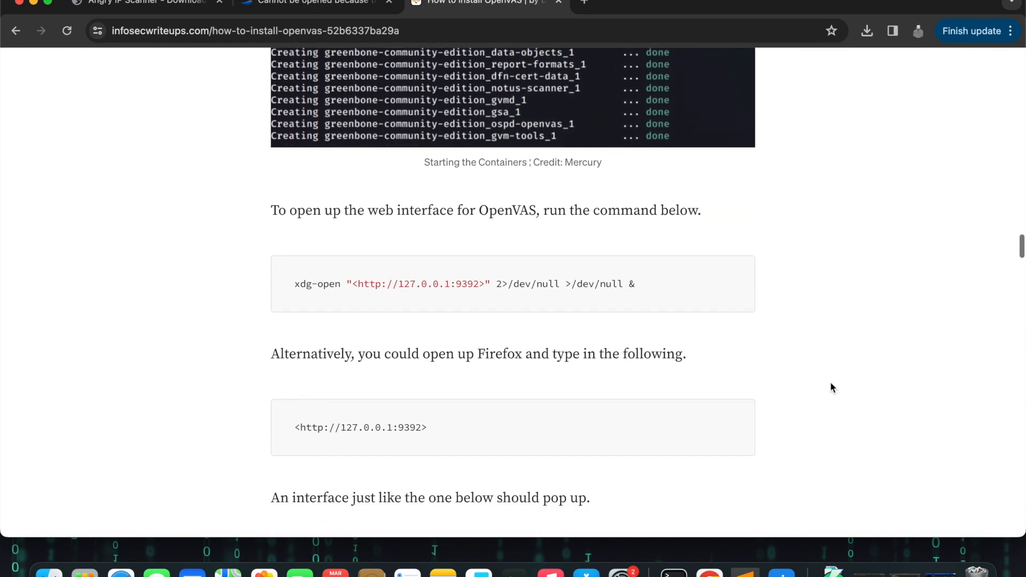
drag(301, 393, 423, 389)
key(super+c)
key(ctrl+Right)
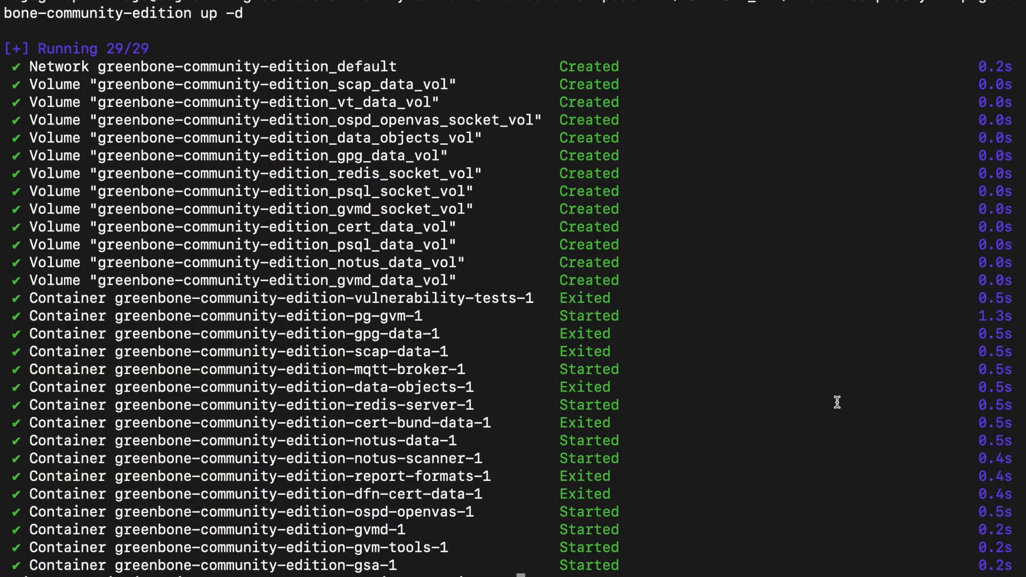
key(super+Tab)
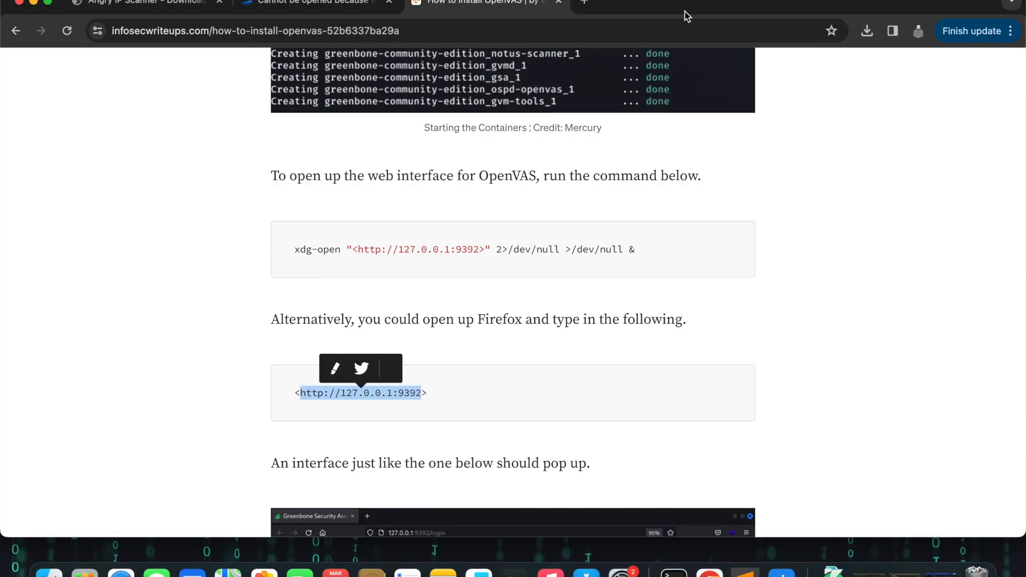
Step: Open the copied address in a new browser tab
click(584, 3)
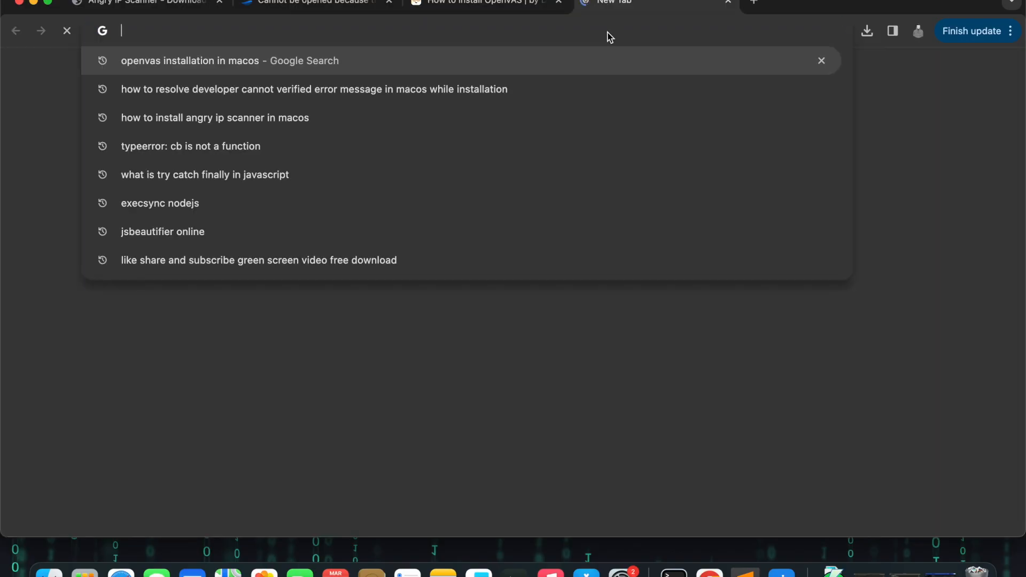
key(super+v)
key(Return)
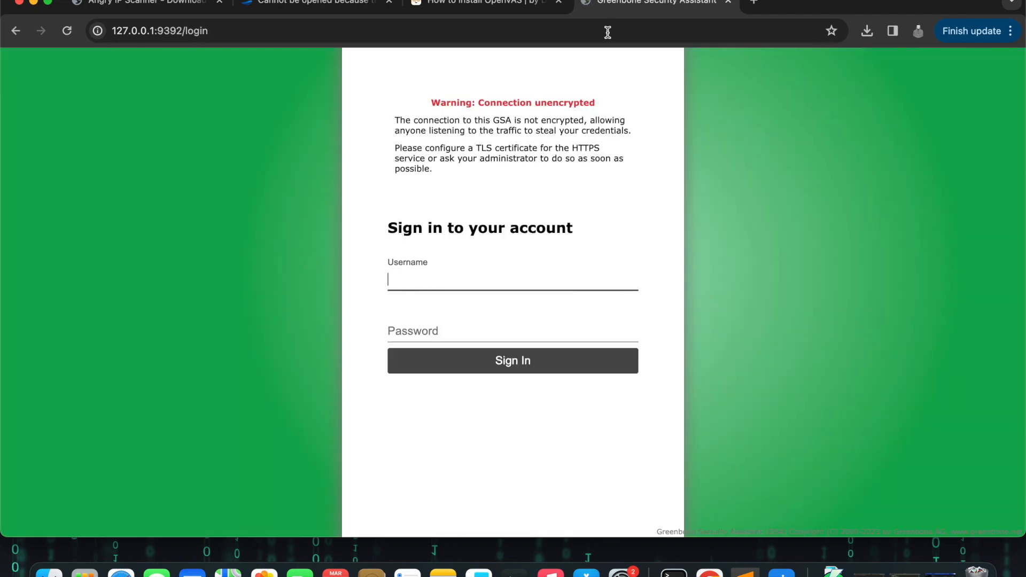
Step: Sign in to the Greenbone Security Assistant with username admin and the account password
text(admin)
key(Tab)
text(admin)
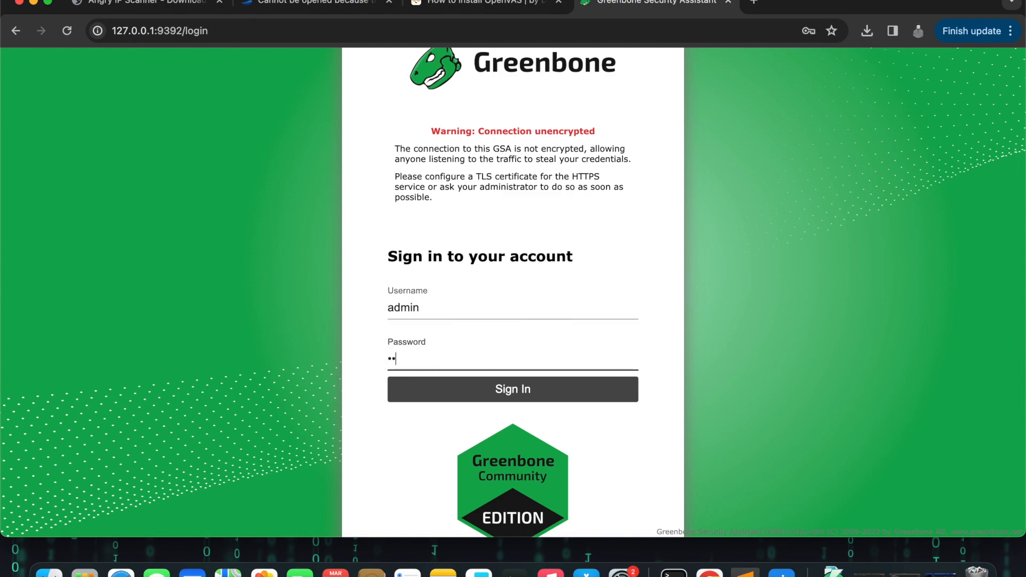
click(595, 390)
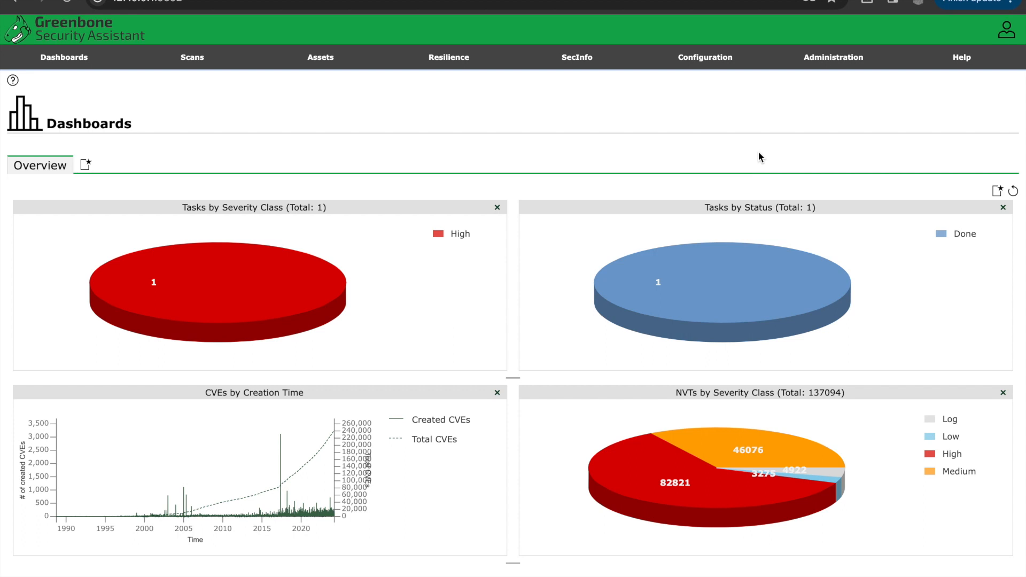
key(super+space)
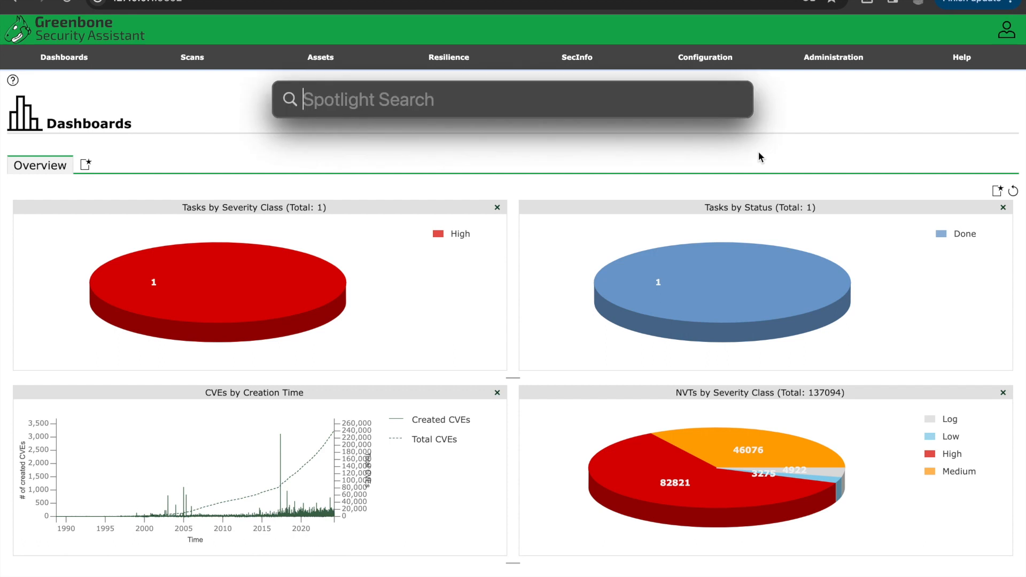
text(angry)
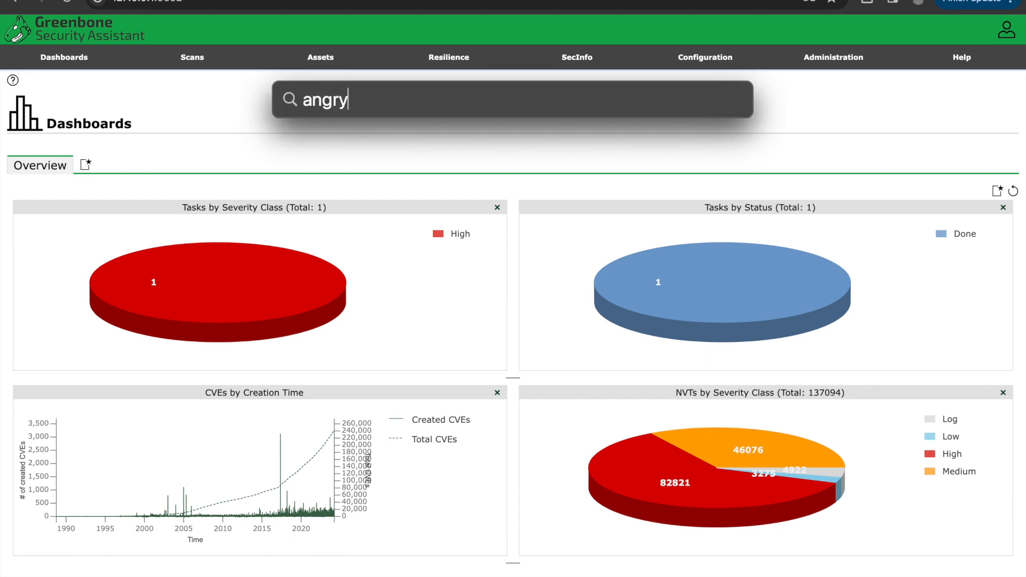
click(784, 111)
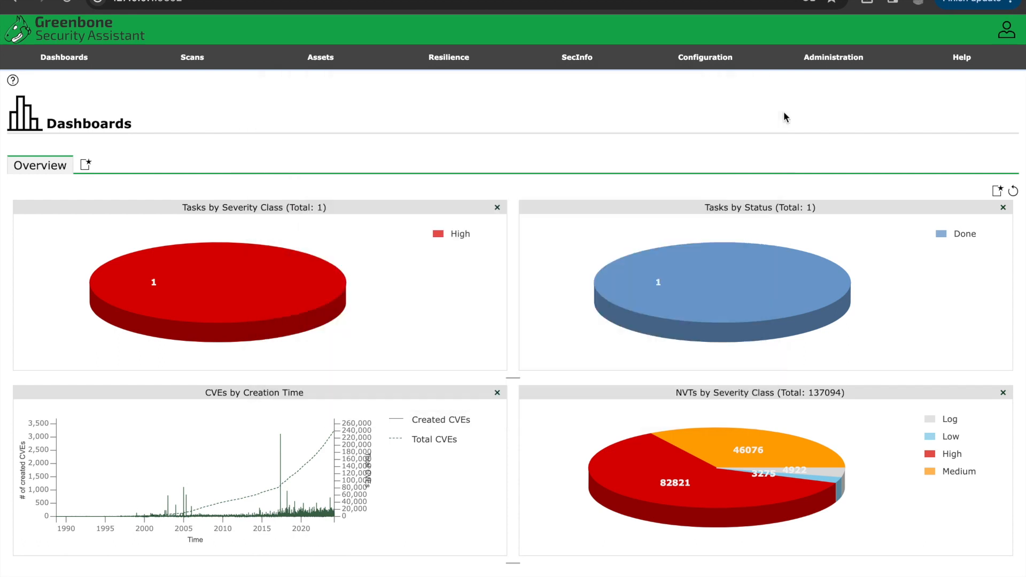
Step: Open the Feed Status page from Administration and examine the status of each feed
mouse_move(847, 62)
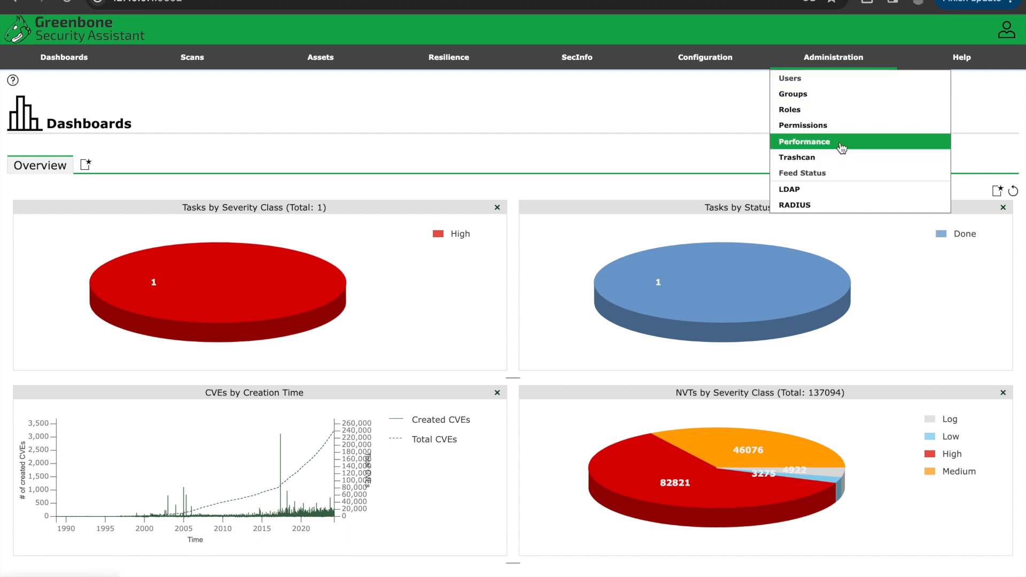
click(834, 174)
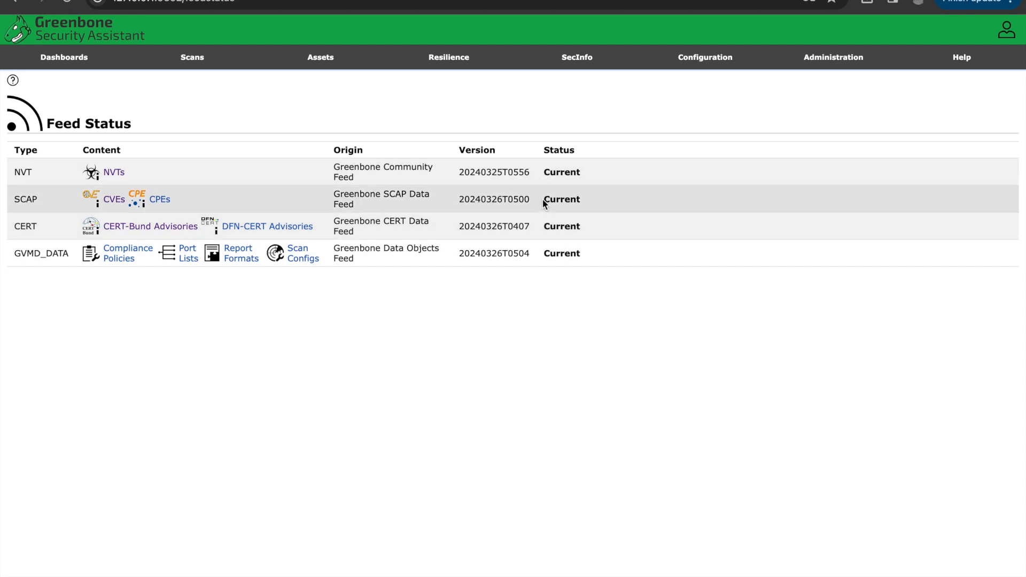
drag(543, 199, 588, 198)
click(542, 230)
drag(542, 229, 559, 264)
click(553, 308)
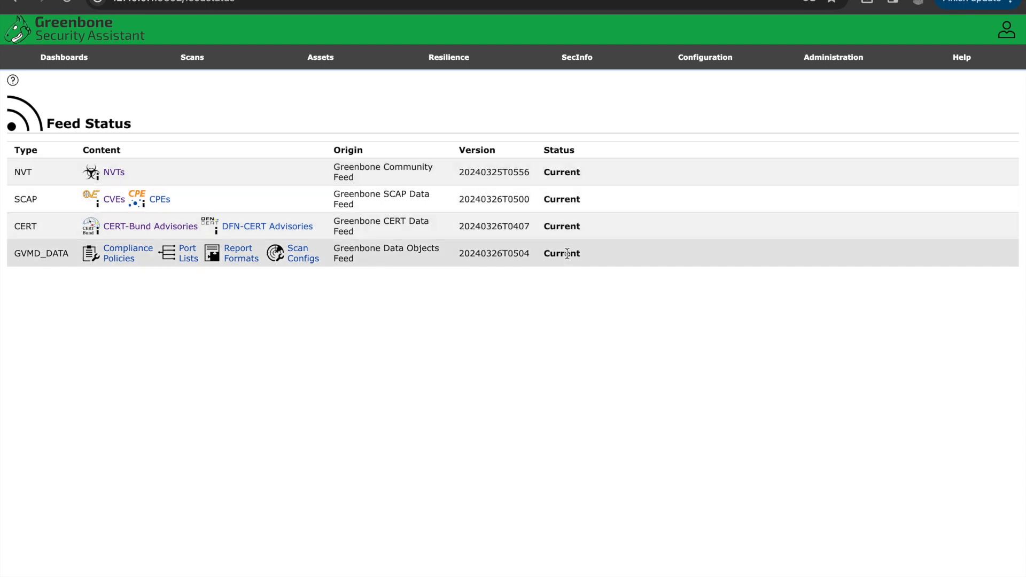
drag(543, 228, 590, 229)
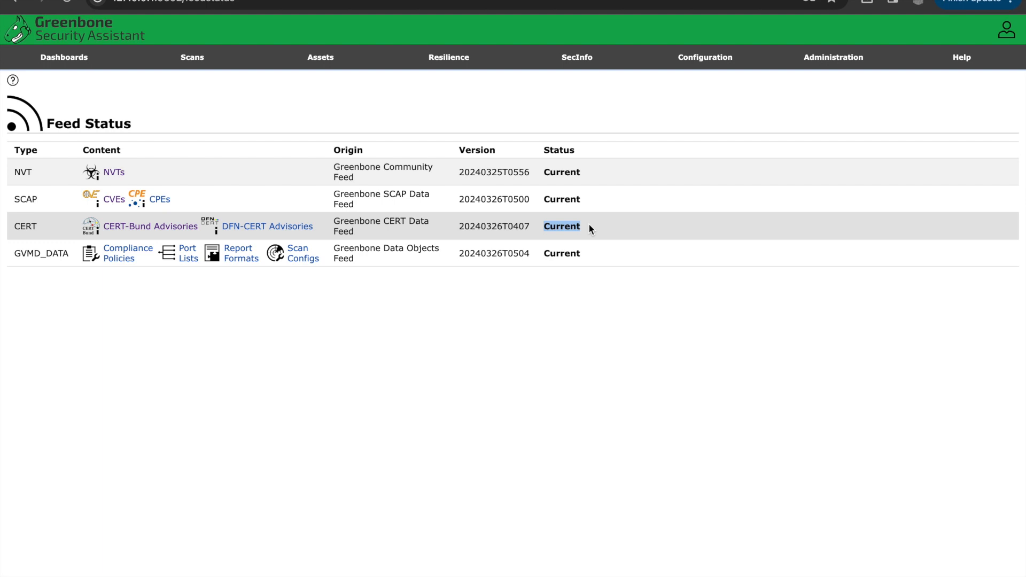
Step: Launch Angry IP Scanner by searching for it on the system
key(super+space)
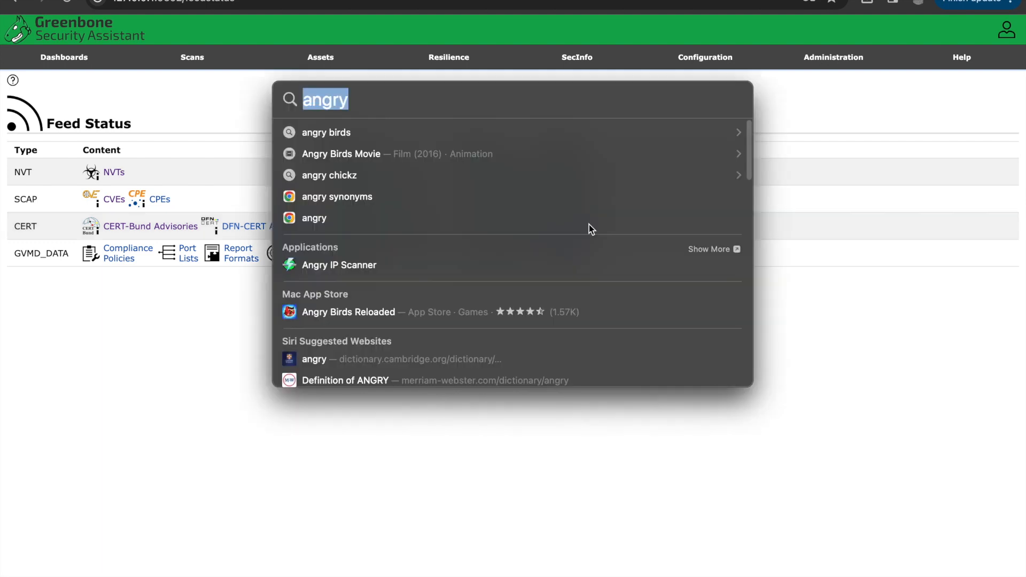
text(angry ip)
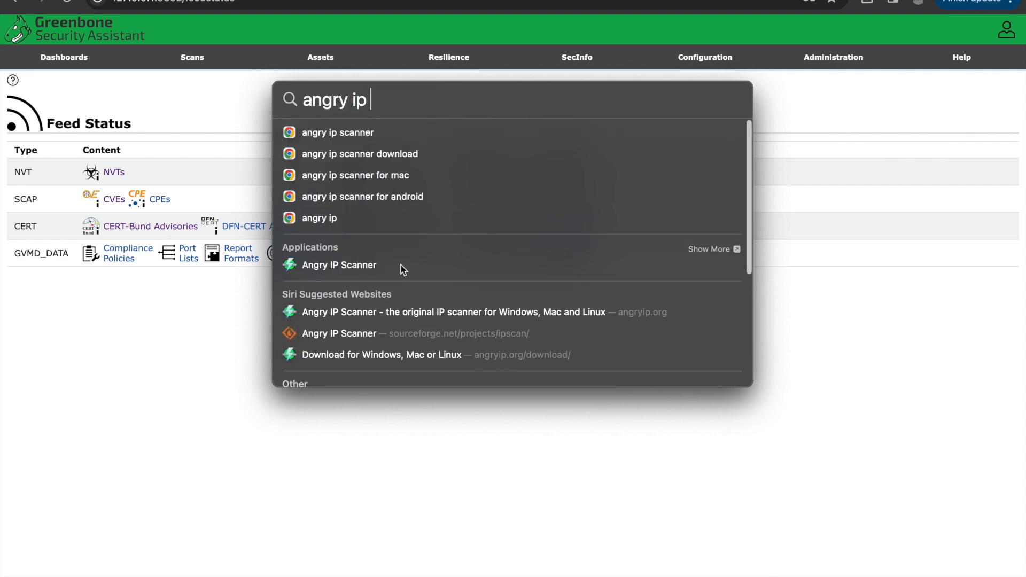
click(470, 264)
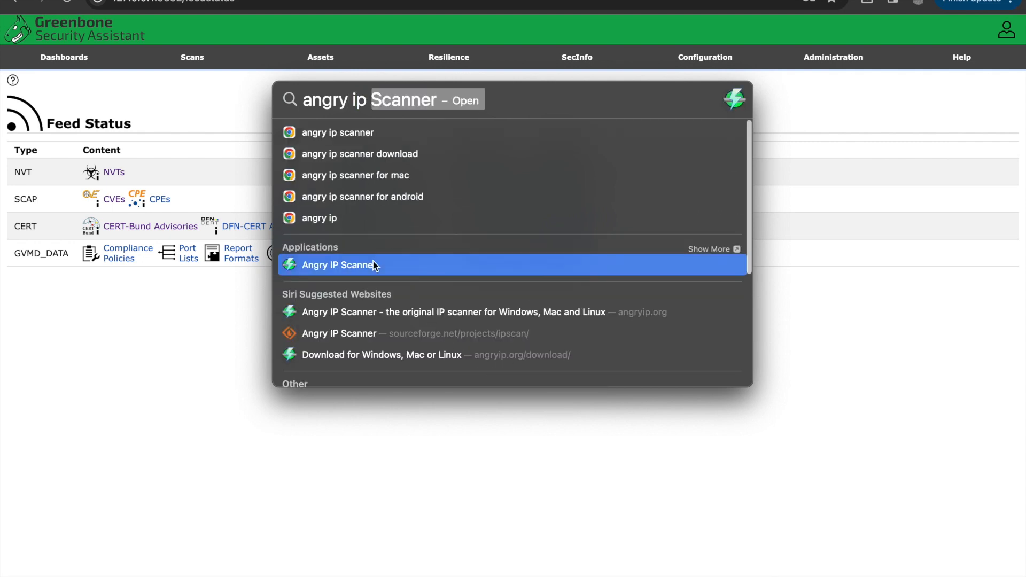
click(486, 262)
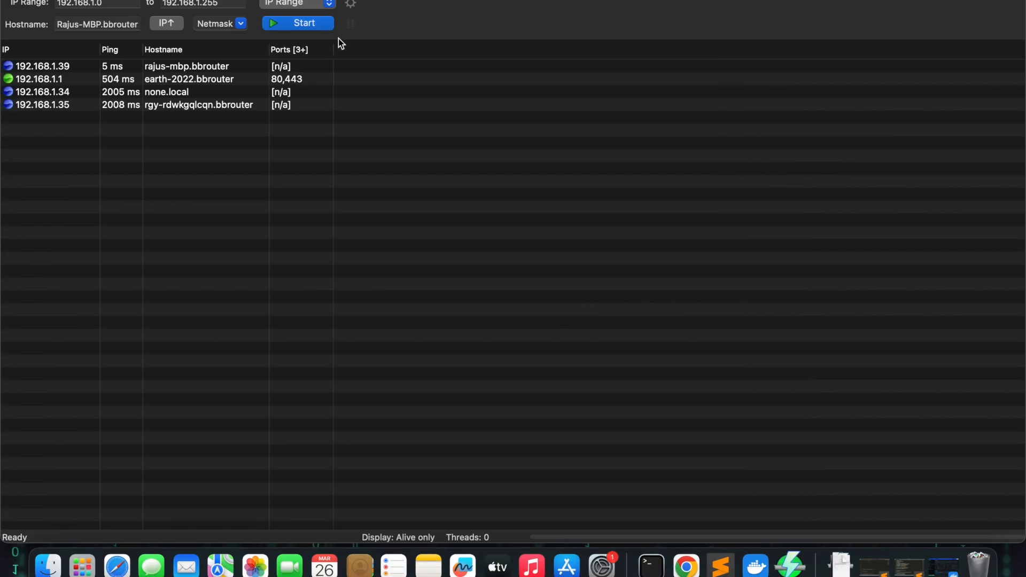
Step: Open the scanner's preferences, review the Display options, and close them with OK
click(351, 5)
click(558, 88)
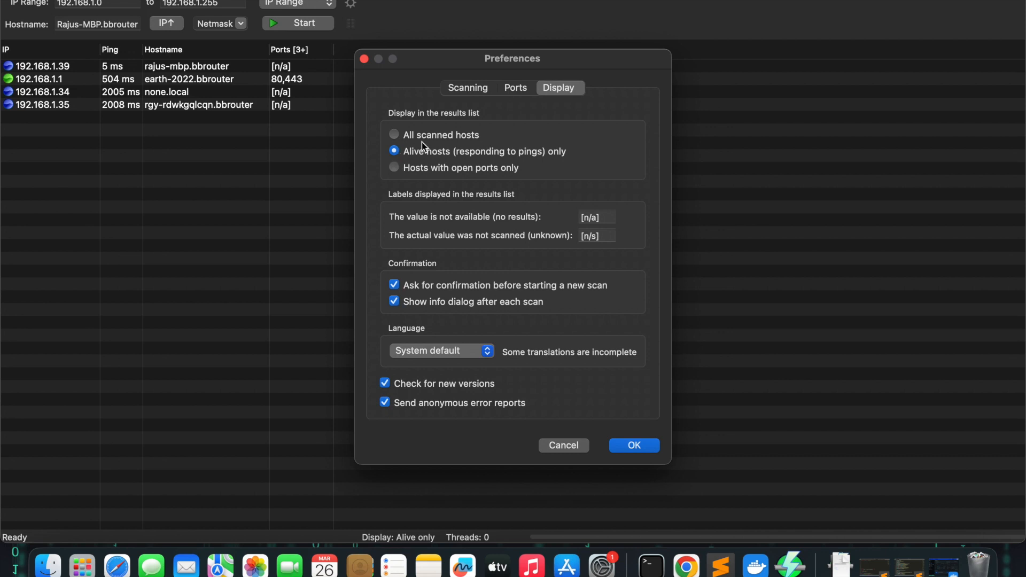
click(629, 444)
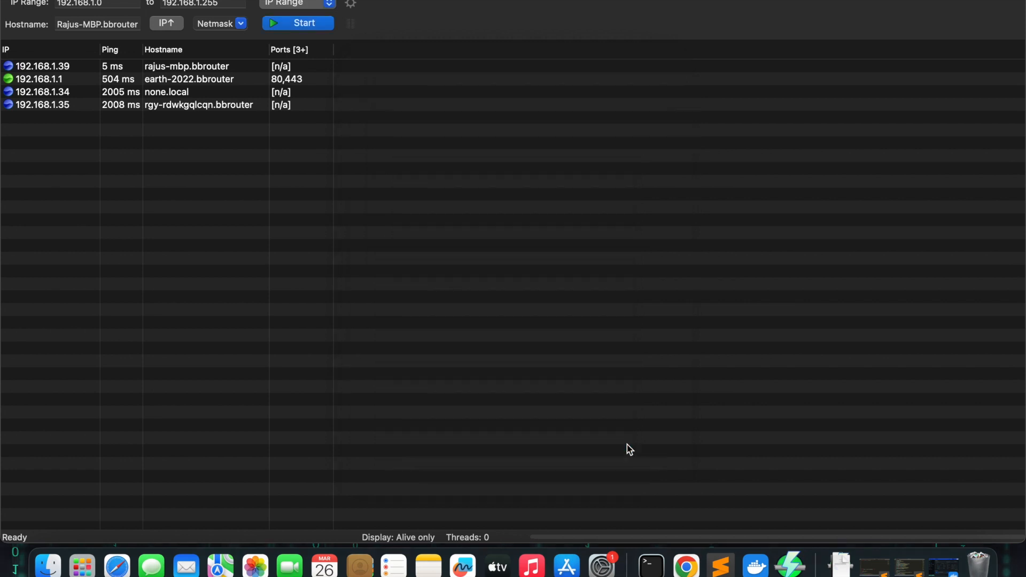
Step: Scan the 192.168.1.0 to 192.168.1.255 range for live hosts and close the completion summary
click(291, 24)
click(551, 308)
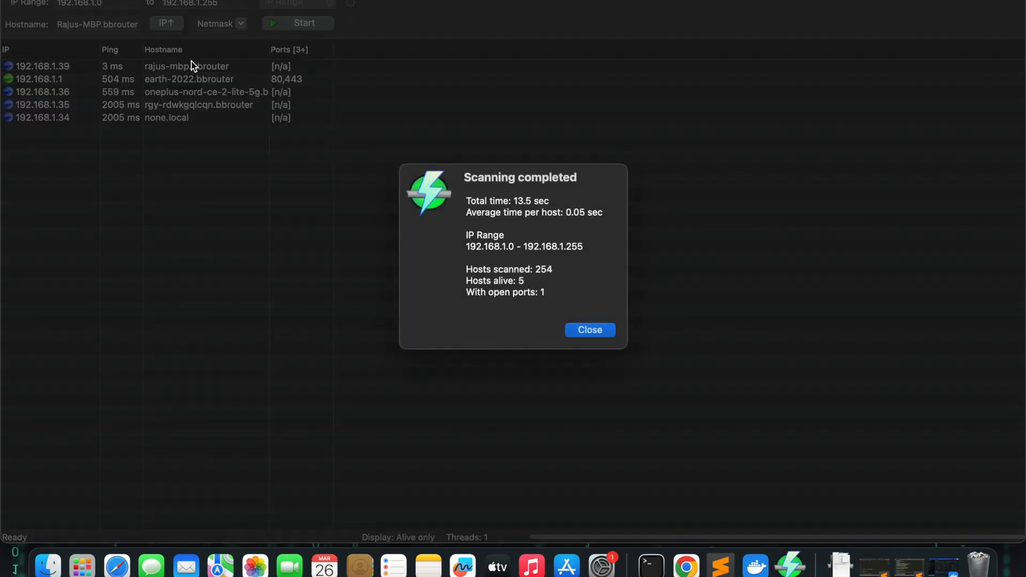
click(576, 330)
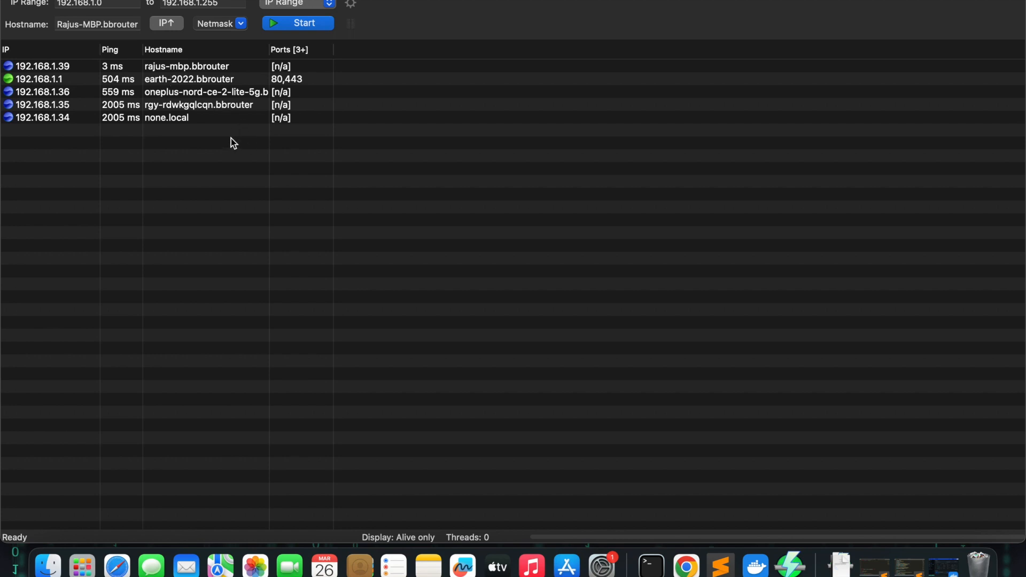
Step: Export all scan results as a text file named iplist_angry in Documents
click(181, 95)
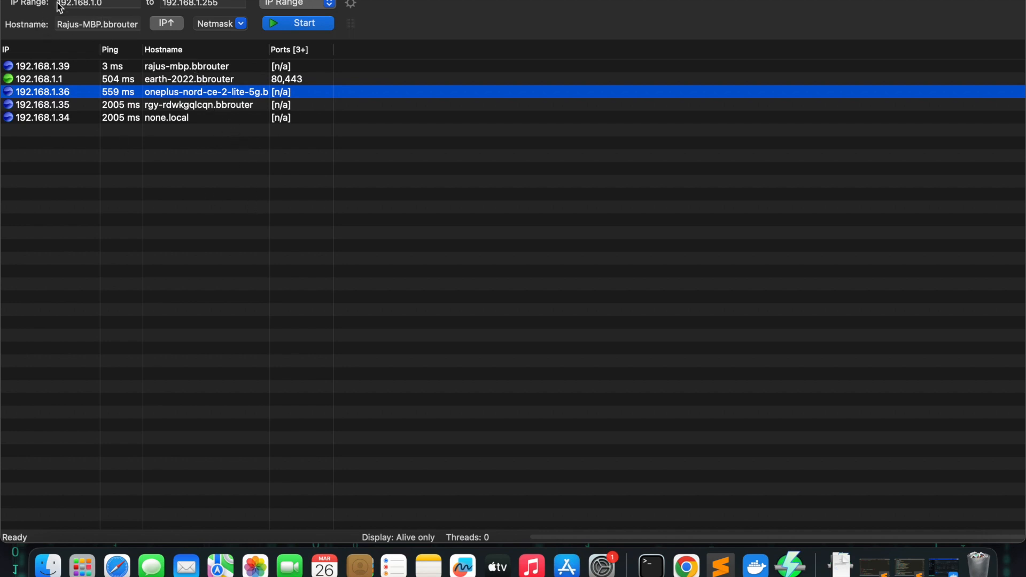
click(135, 0)
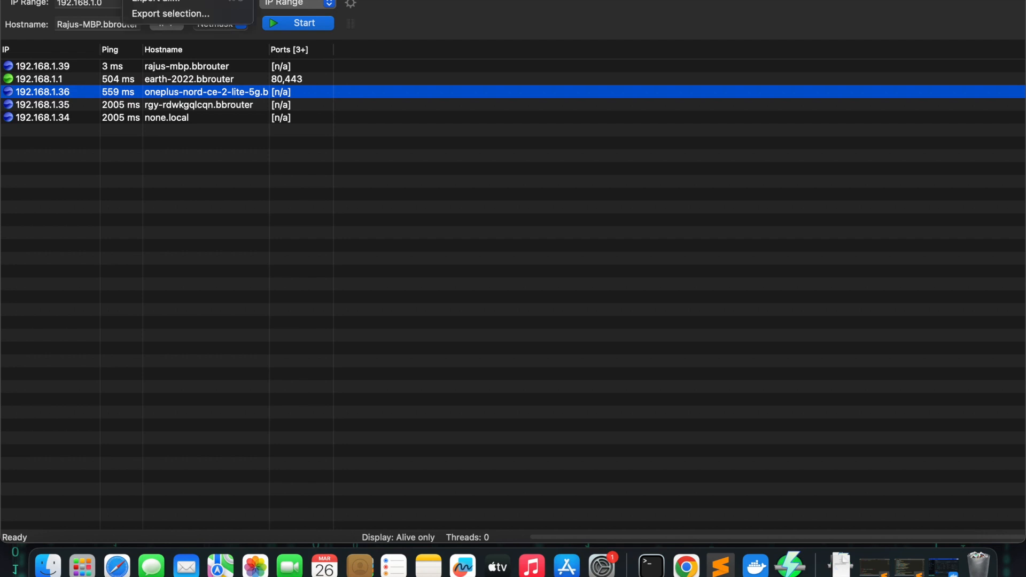
click(162, 2)
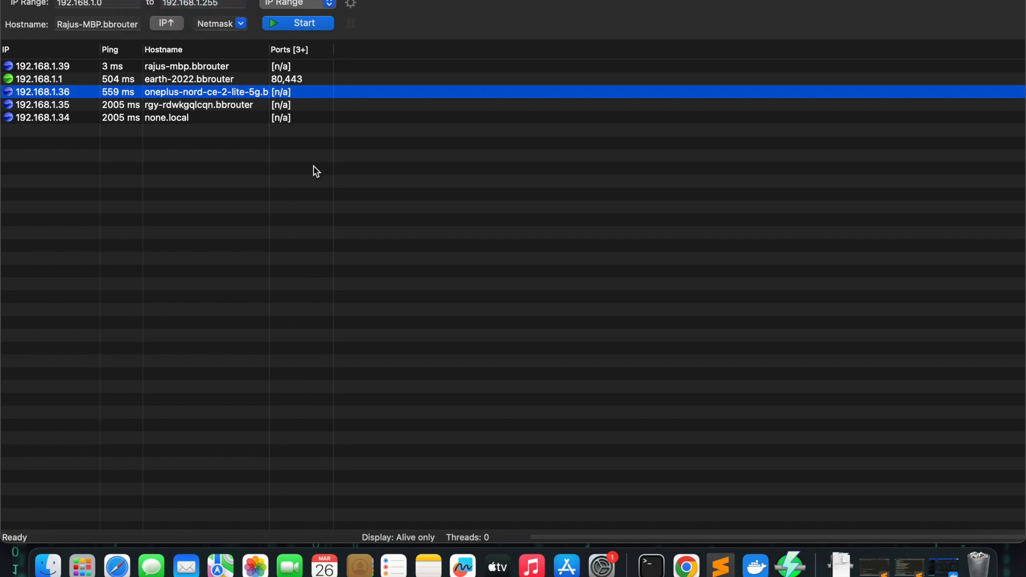
key(BackSpace)
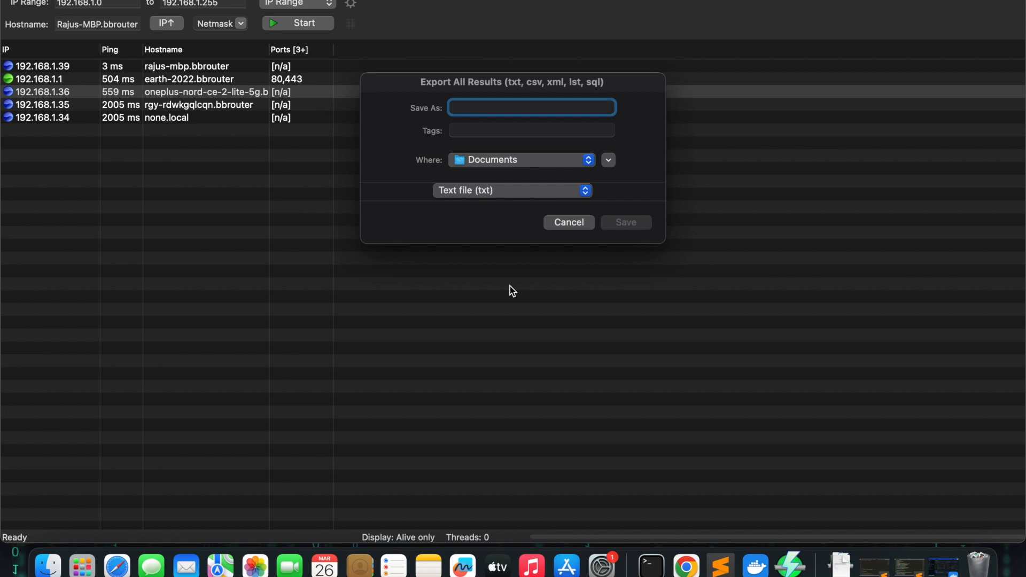
text(iplist_angry)
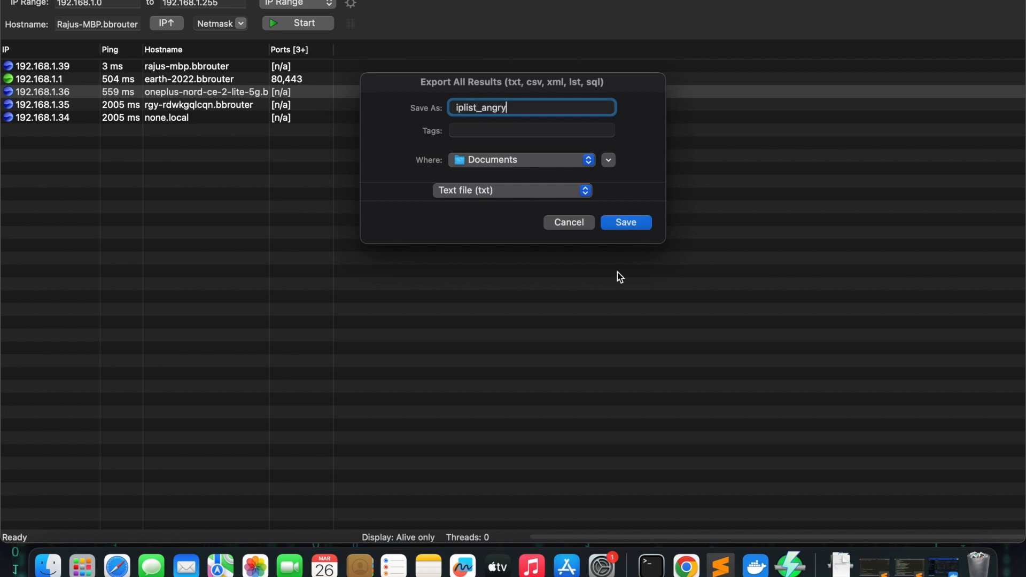
click(636, 226)
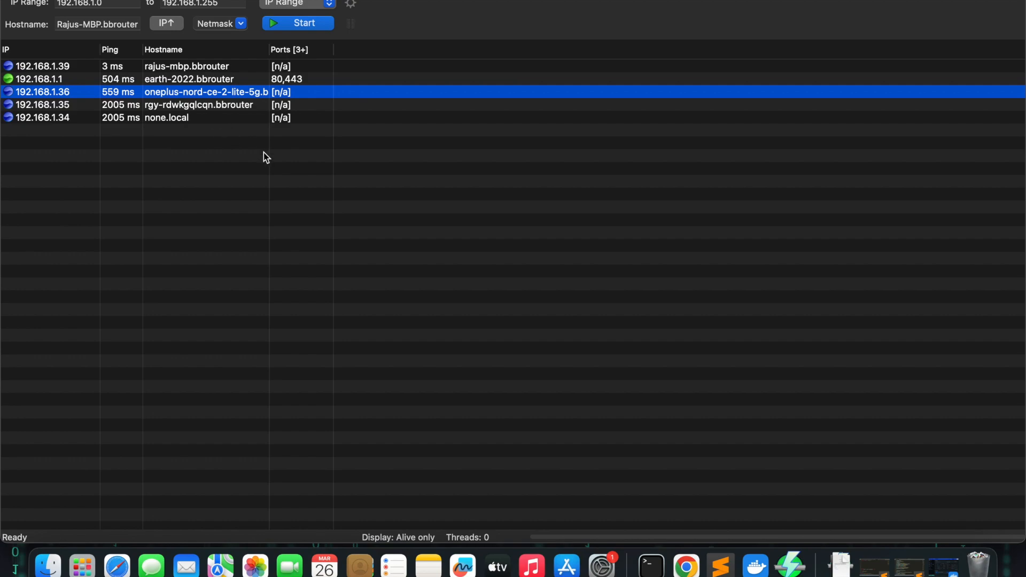
Step: Switch to the terminal, display iplist.txt with cat, and examine the listed IP addresses
key(super+Tab)
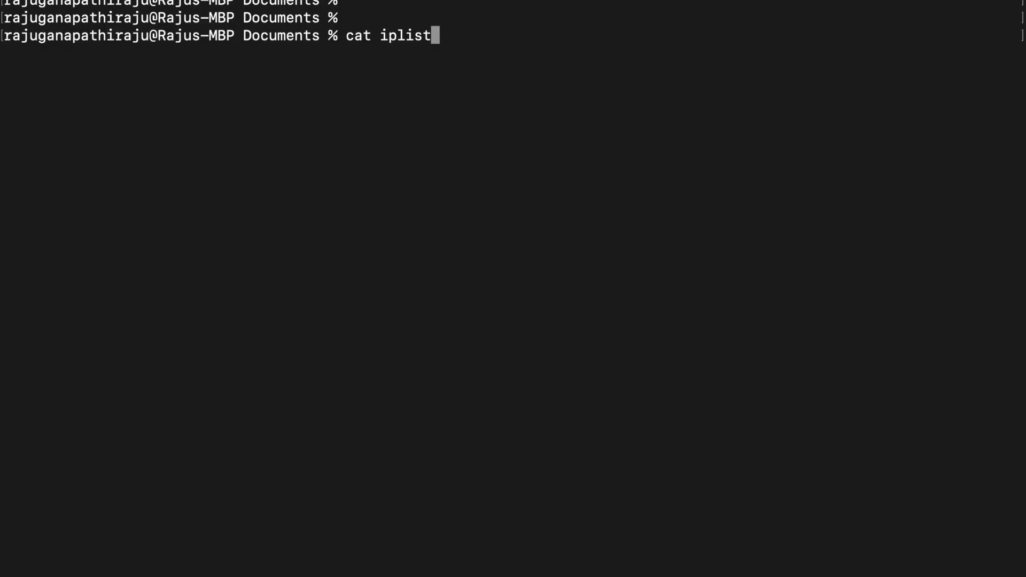
text(.txt)
key(Return)
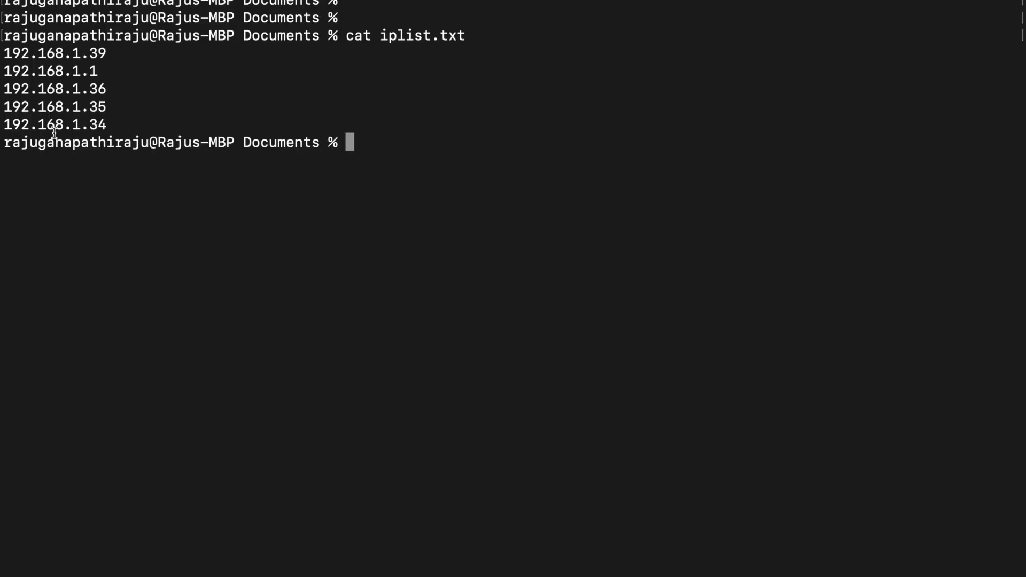
drag(4, 53, 127, 117)
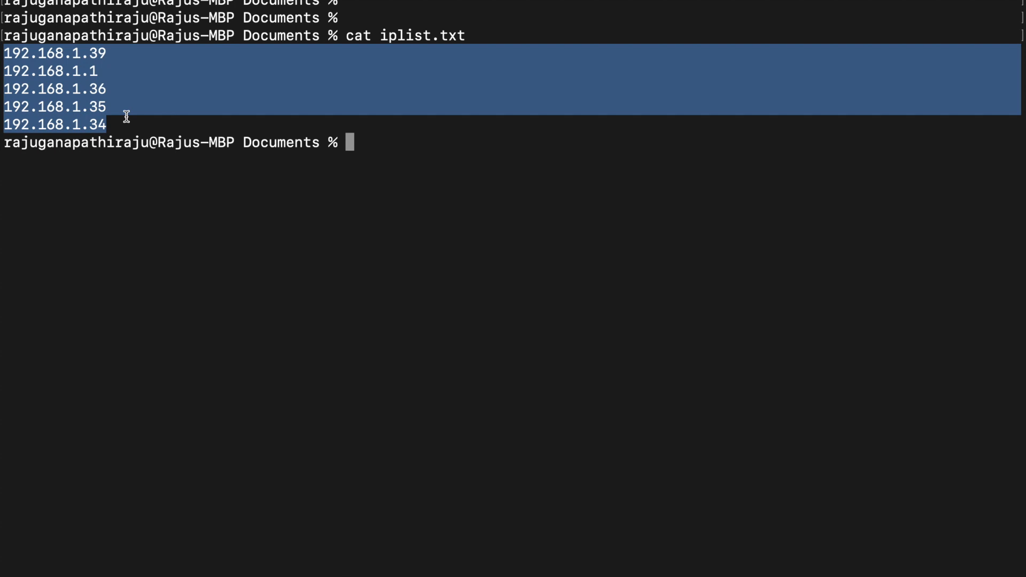
double_click(406, 36)
click(476, 211)
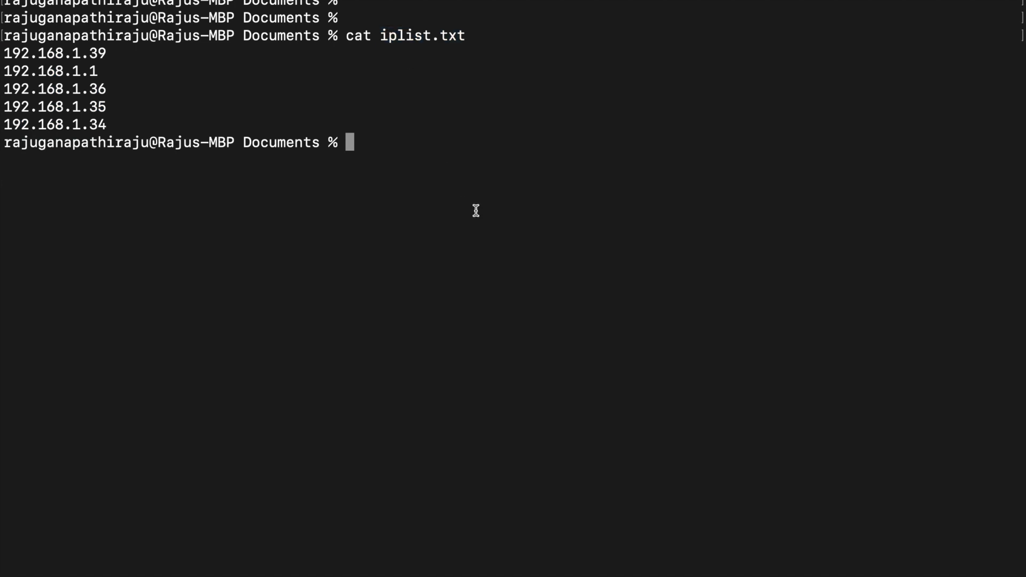
Step: Return to the Greenbone Security Assistant tab and open the Dashboards page
key(super+Tab)
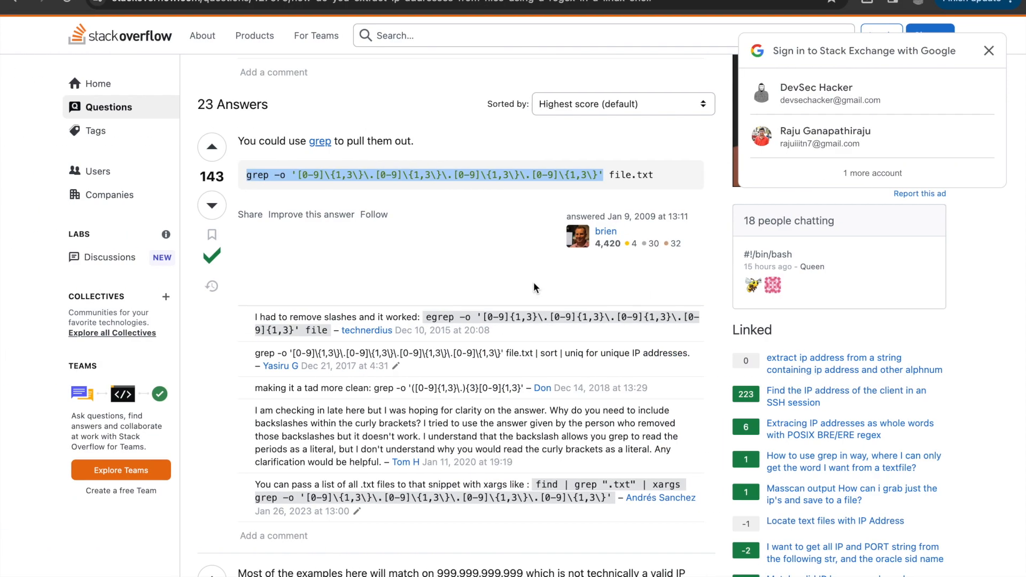
key(ctrl+Tab)
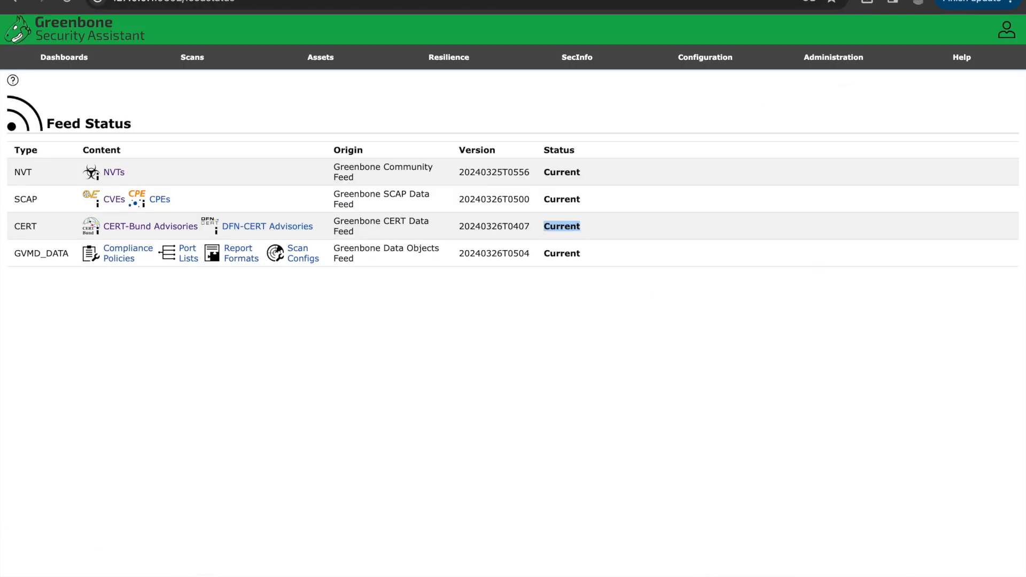
click(54, 58)
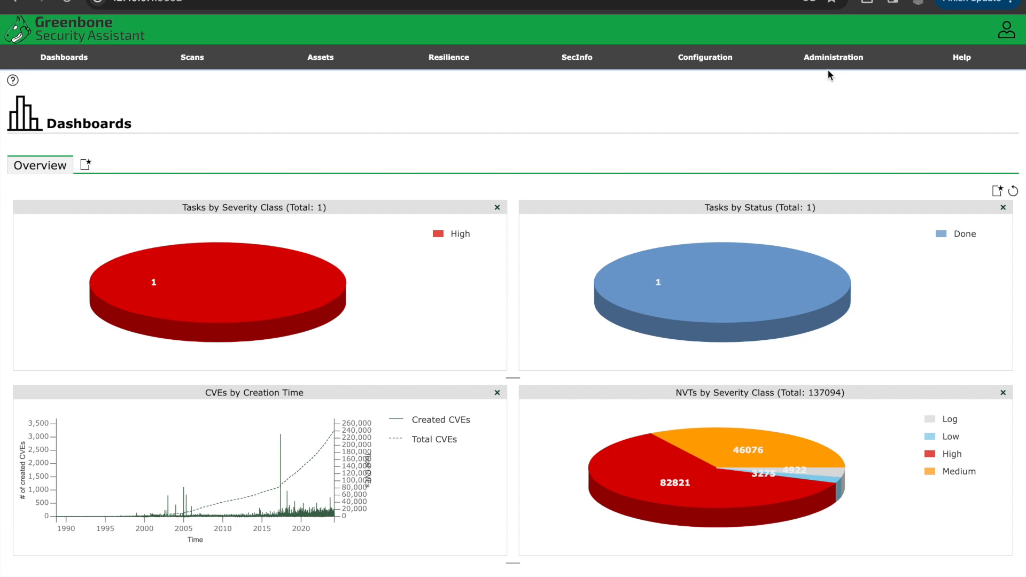
Step: Open the Port Lists page and examine the TCP and UDP port counts of each list
mouse_move(692, 63)
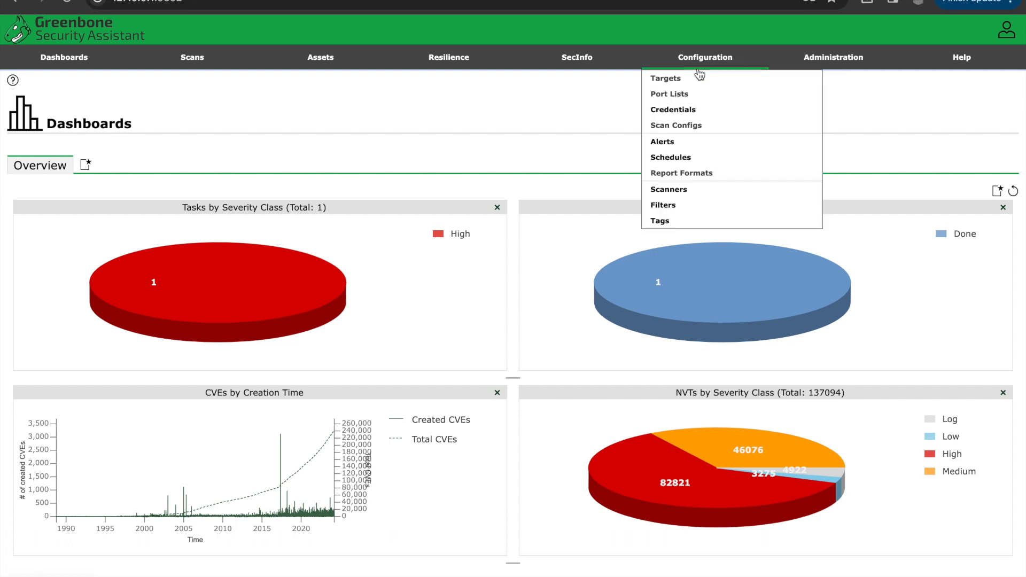
click(696, 102)
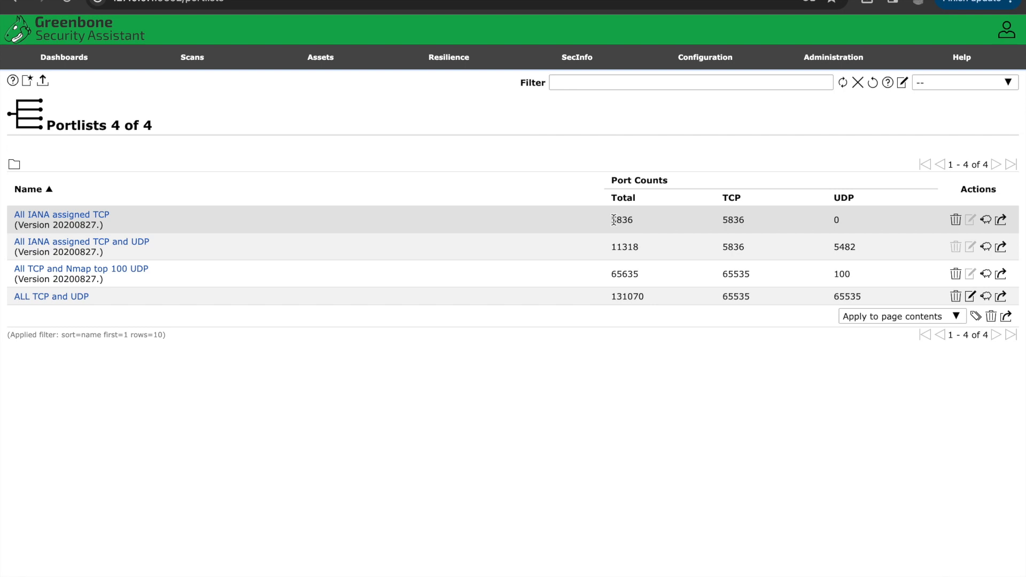
drag(721, 222, 750, 226)
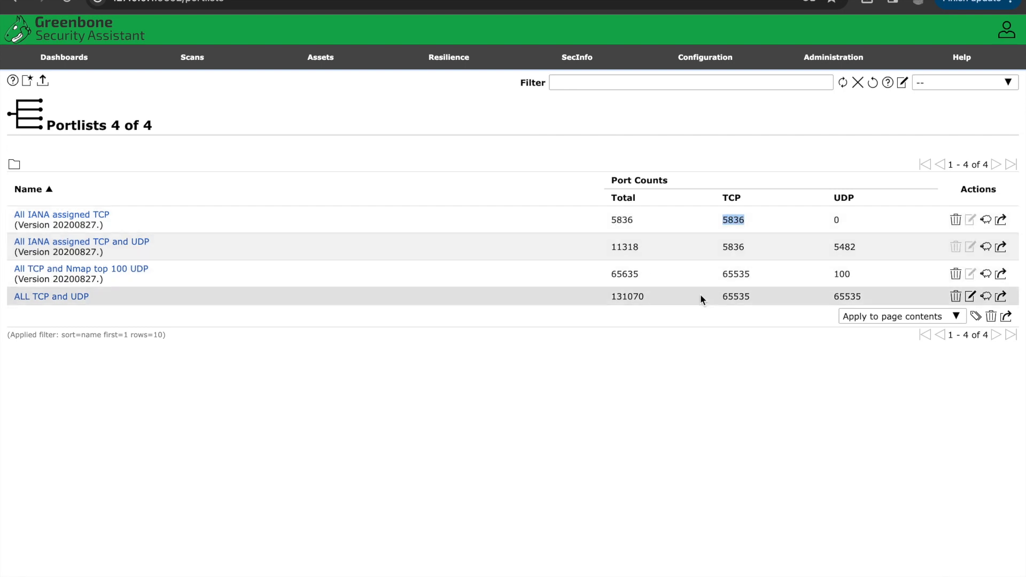
double_click(740, 245)
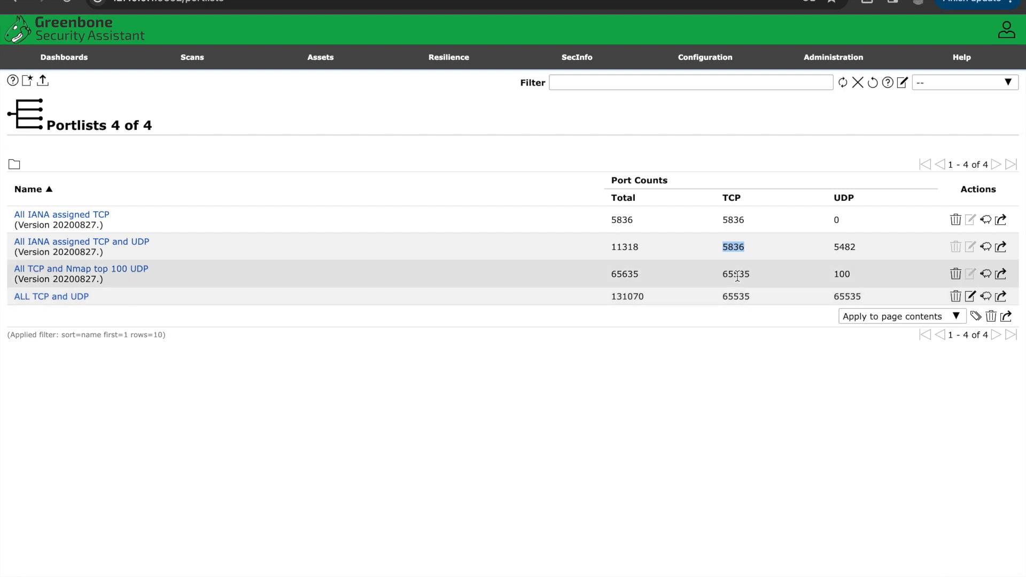
double_click(737, 276)
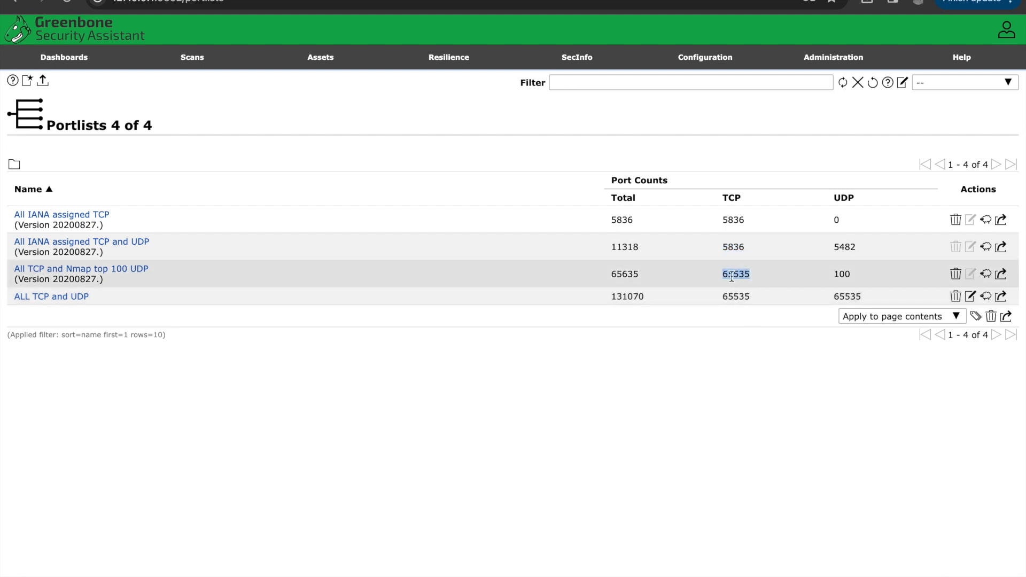
double_click(840, 275)
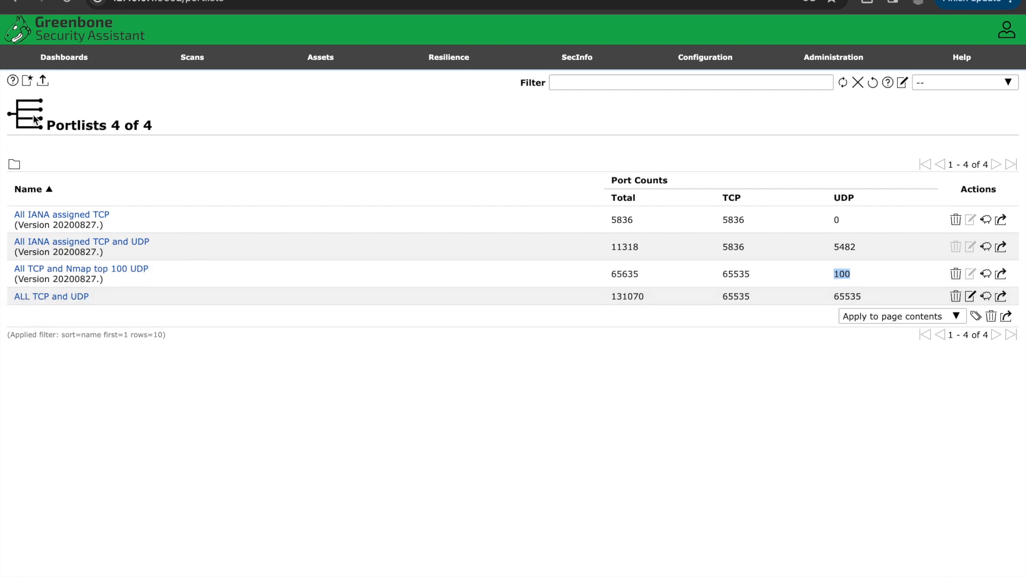
click(27, 81)
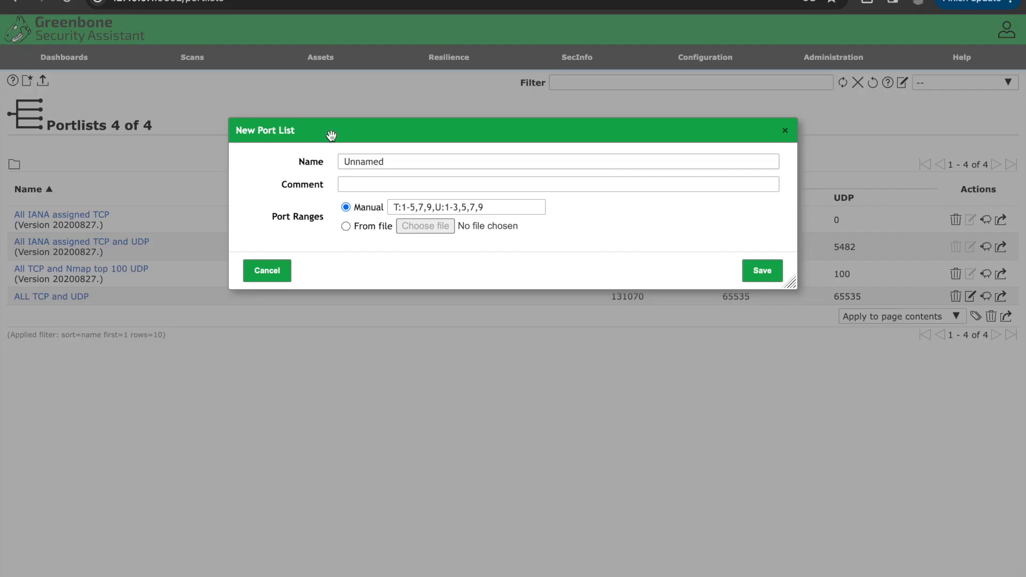
double_click(361, 161)
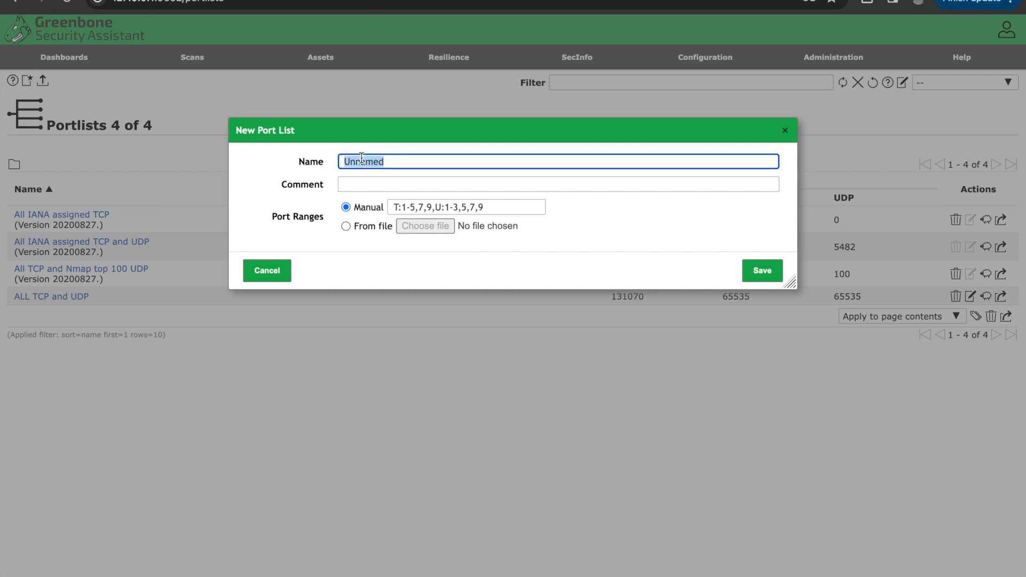
click(268, 268)
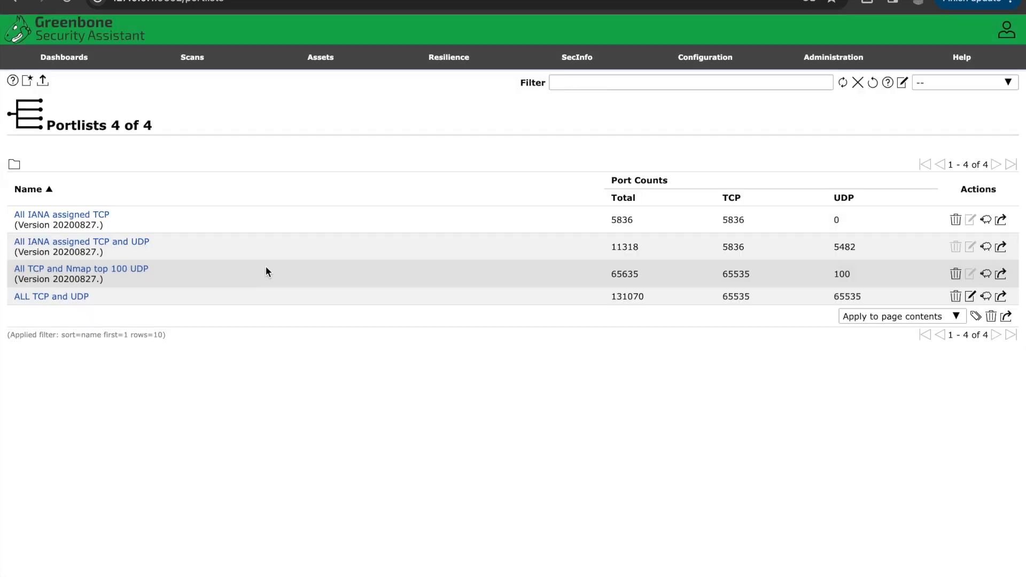
Step: Expand the ALL TCP and UDP port list to examine its port count details
click(50, 301)
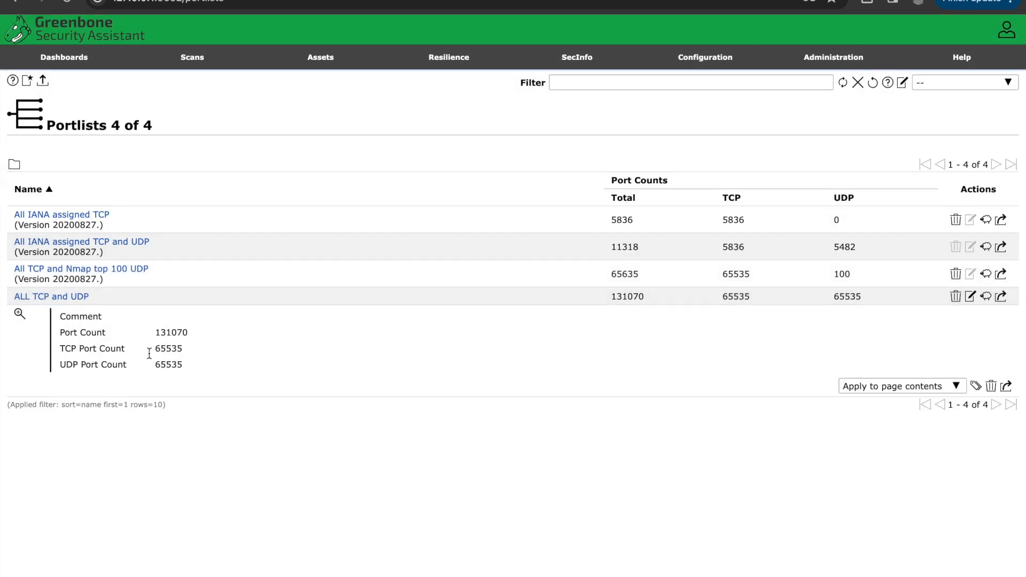
drag(61, 347, 193, 348)
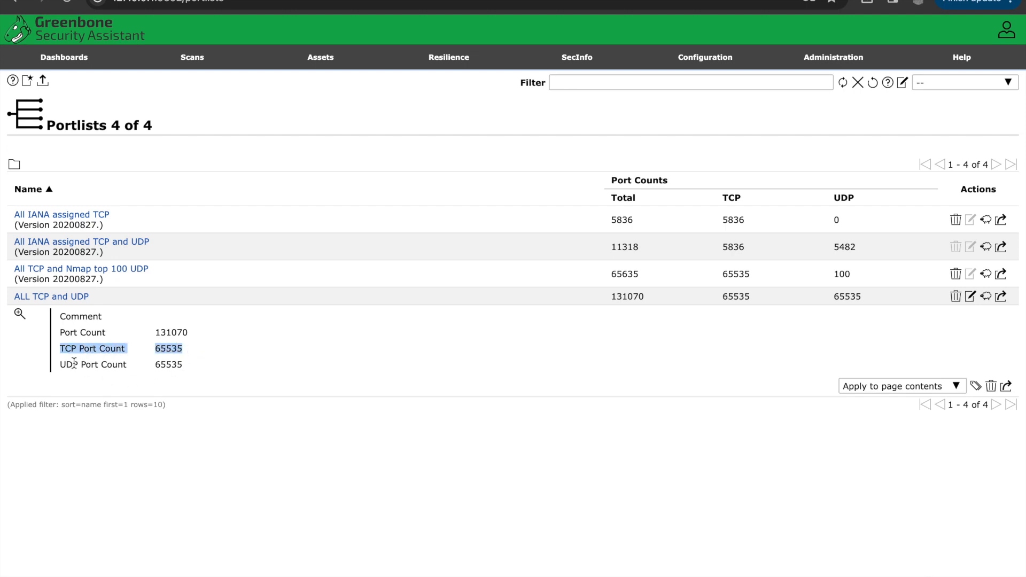
double_click(167, 364)
click(321, 380)
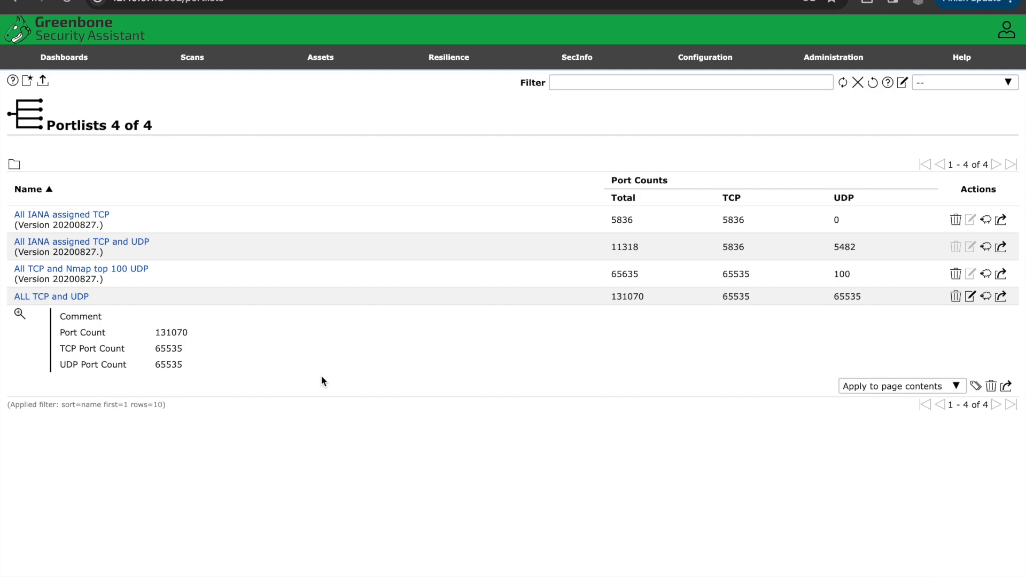
click(26, 82)
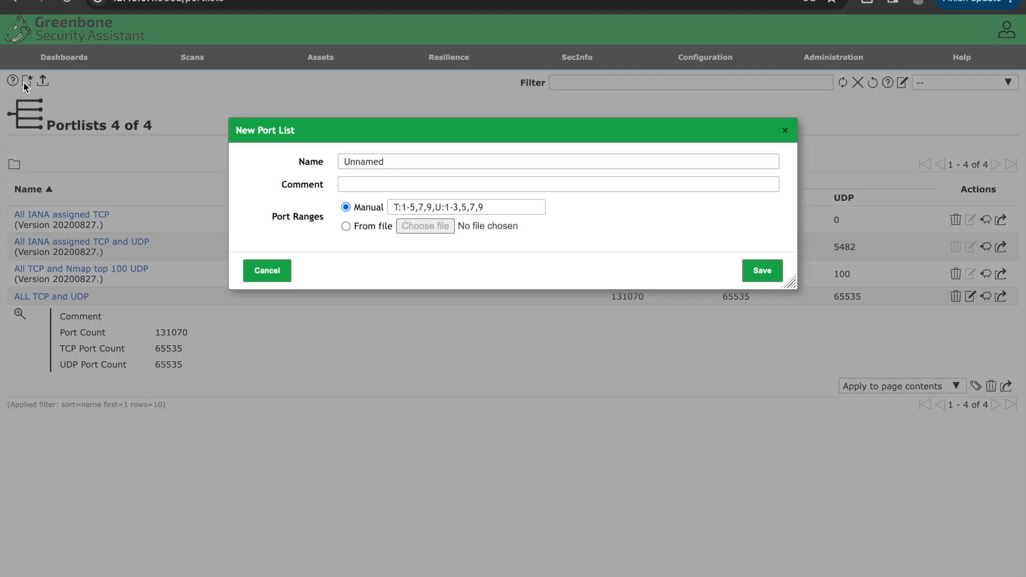
double_click(397, 157)
key(BackSpace)
text(ALL TCP and UPD)
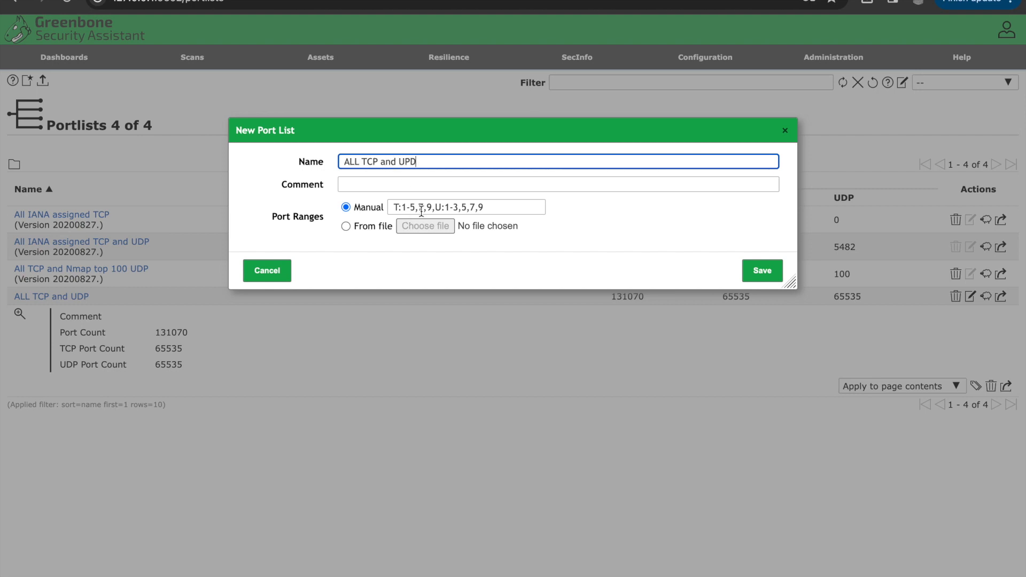
drag(402, 207, 432, 207)
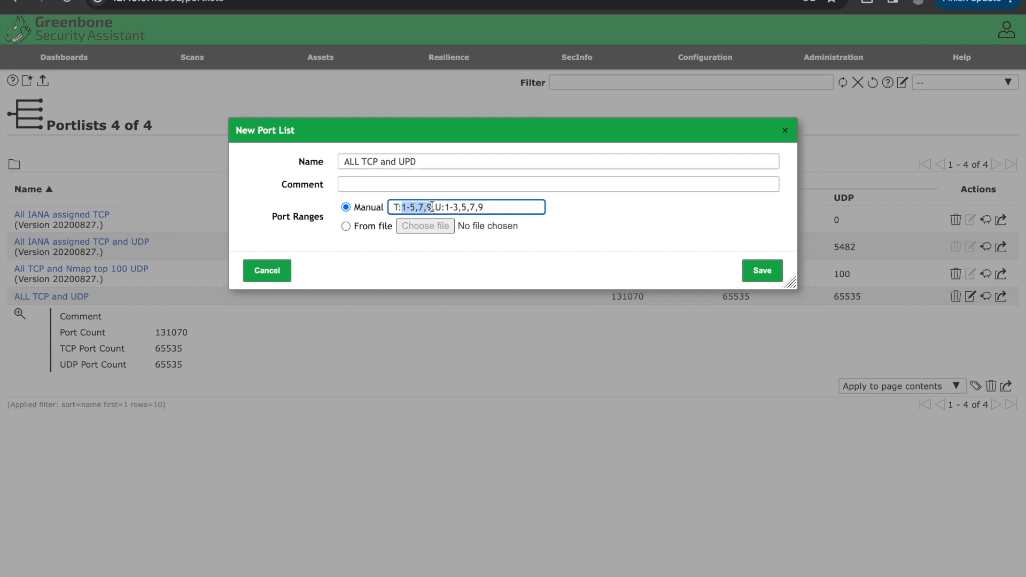
text(655)
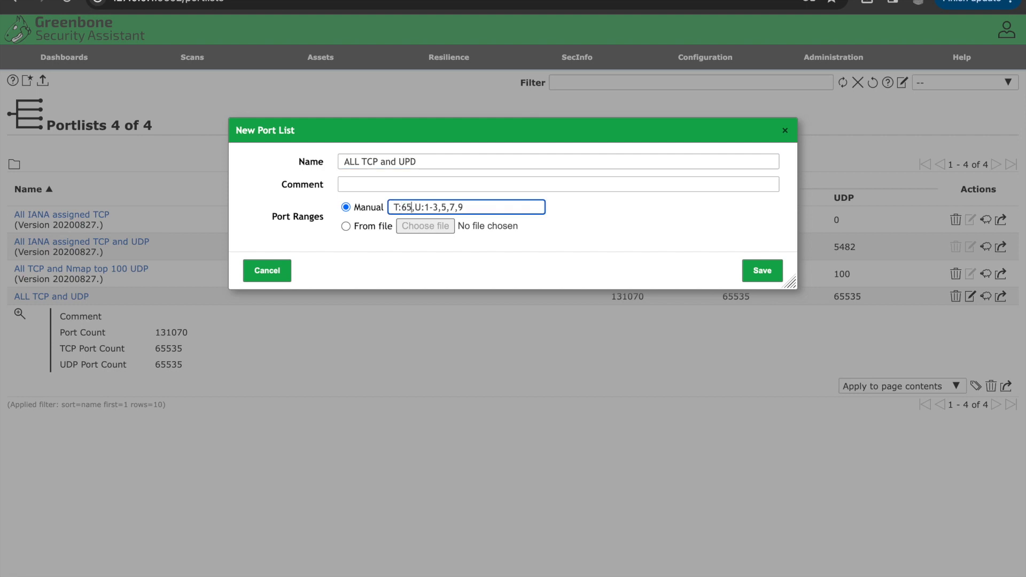
text(35)
drag(440, 208, 481, 208)
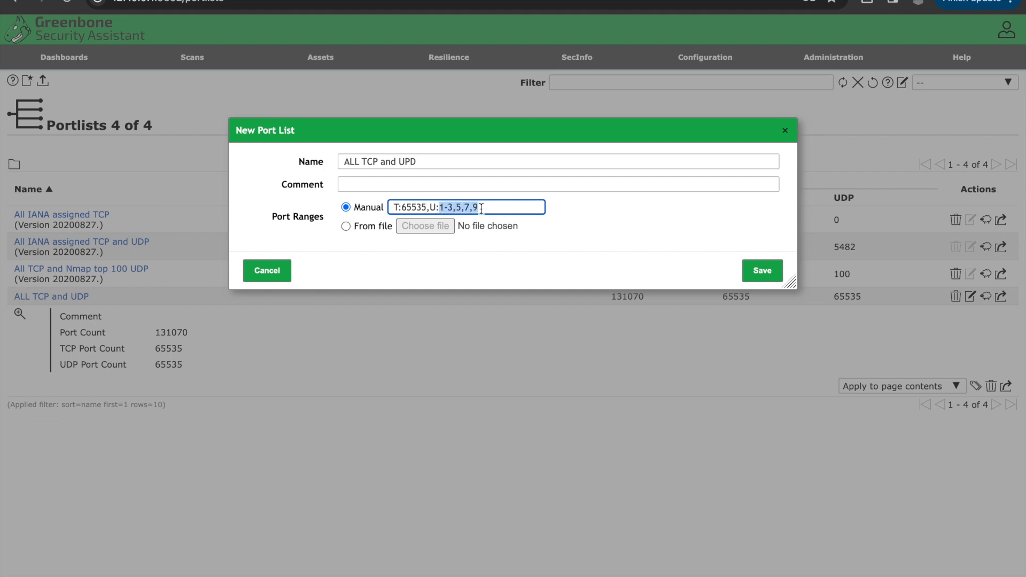
text(655)
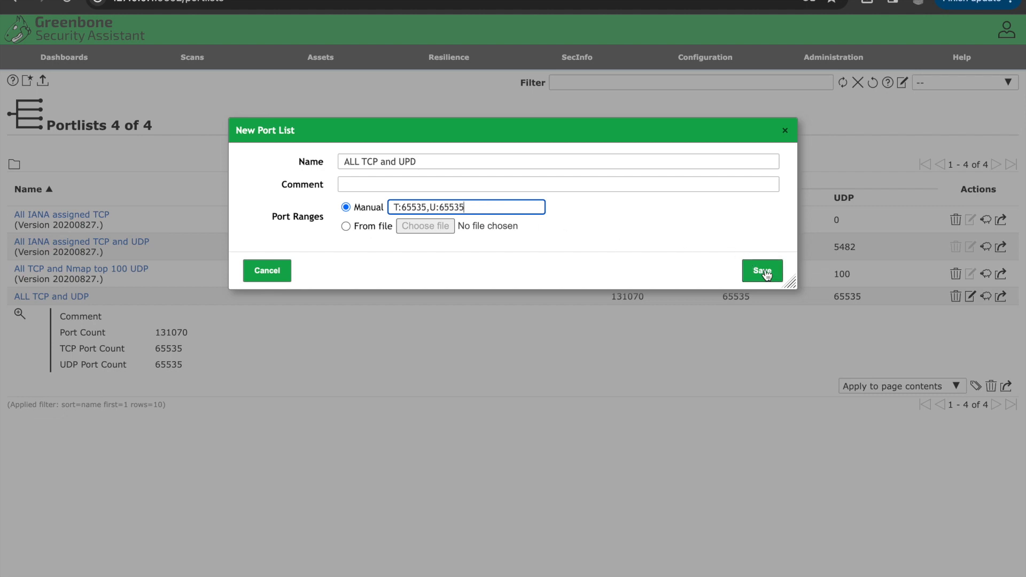
click(786, 134)
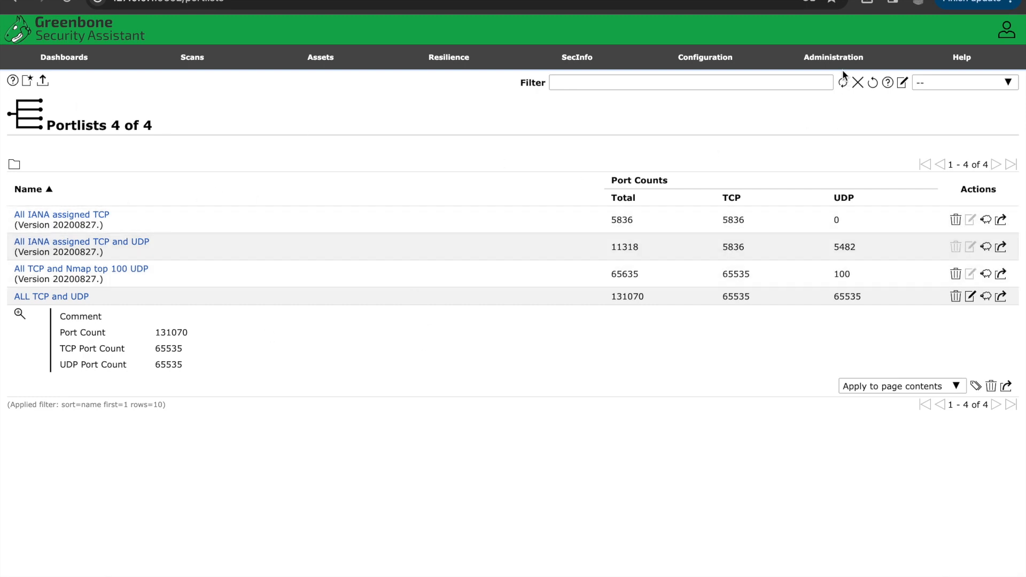
Step: Open the Feed Status page to check the feed versions
mouse_move(838, 63)
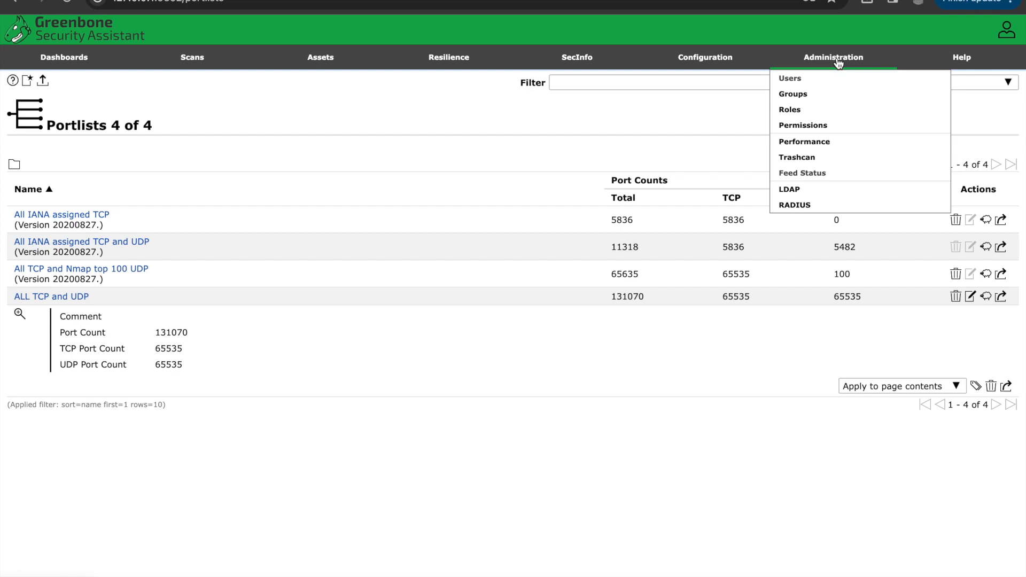
click(821, 173)
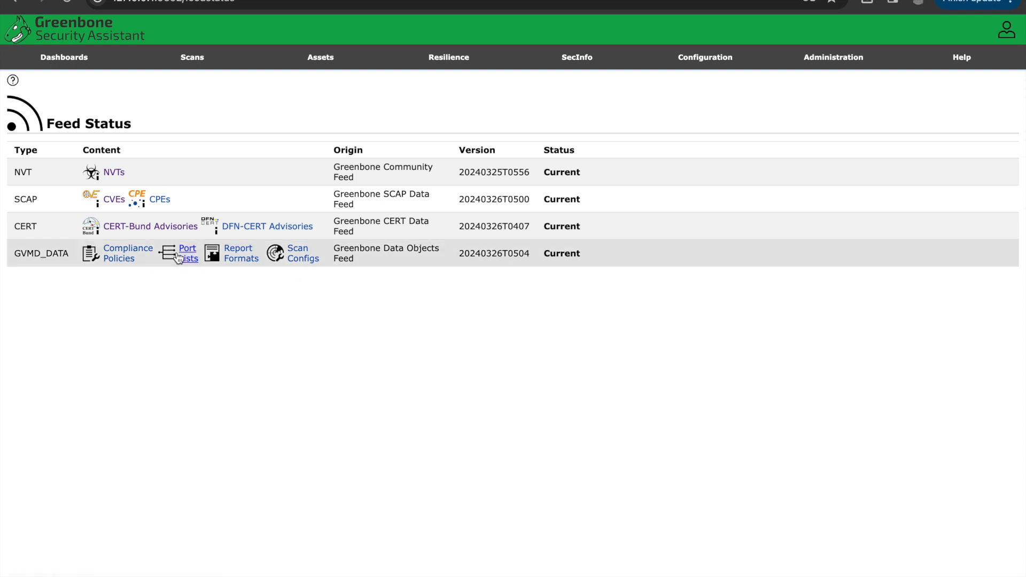
Step: Browse the Configuration, Resilience, Assets and Scans menus, ending on the Tasks page
click(702, 65)
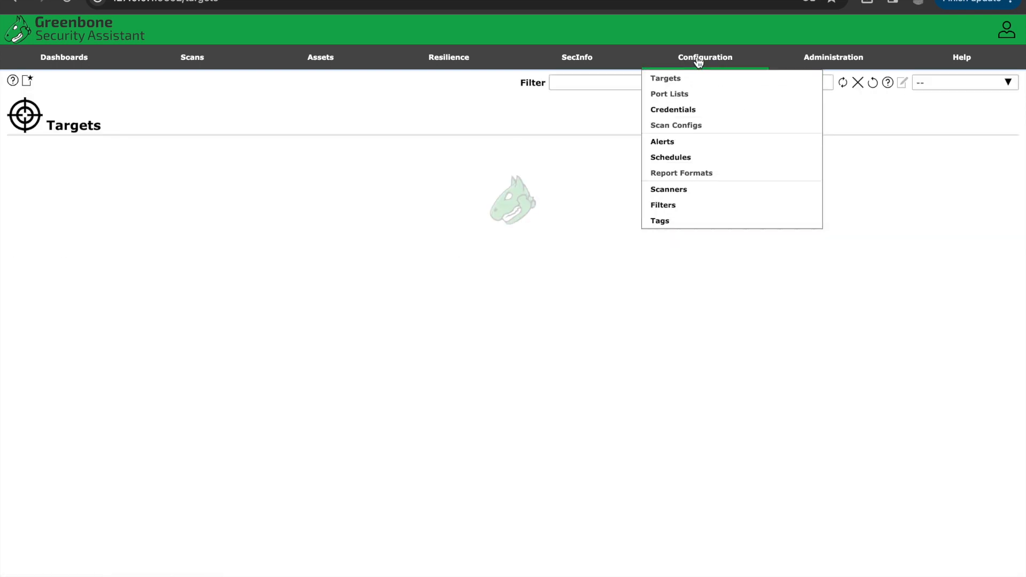
click(588, 60)
click(441, 65)
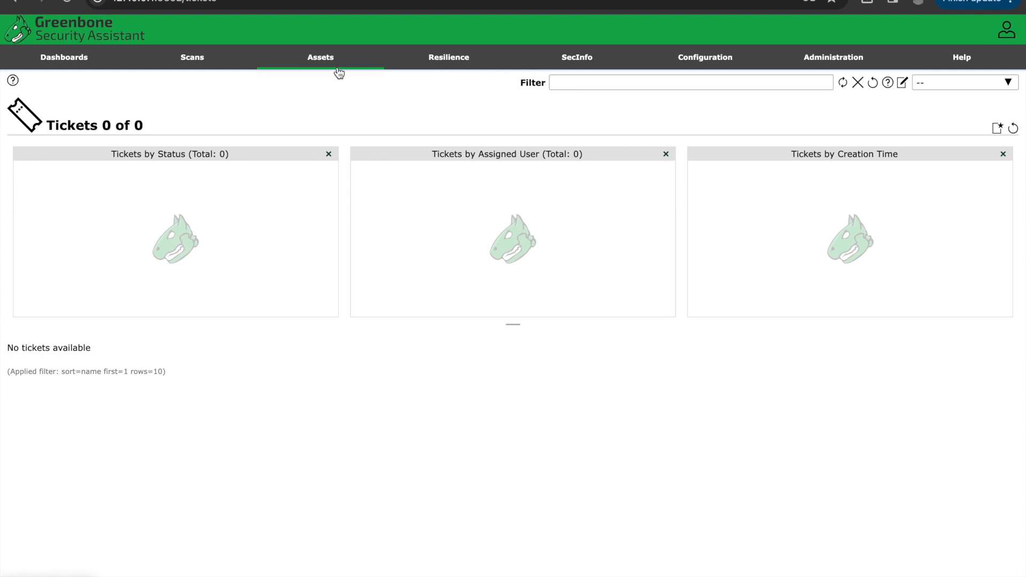
click(315, 63)
click(197, 65)
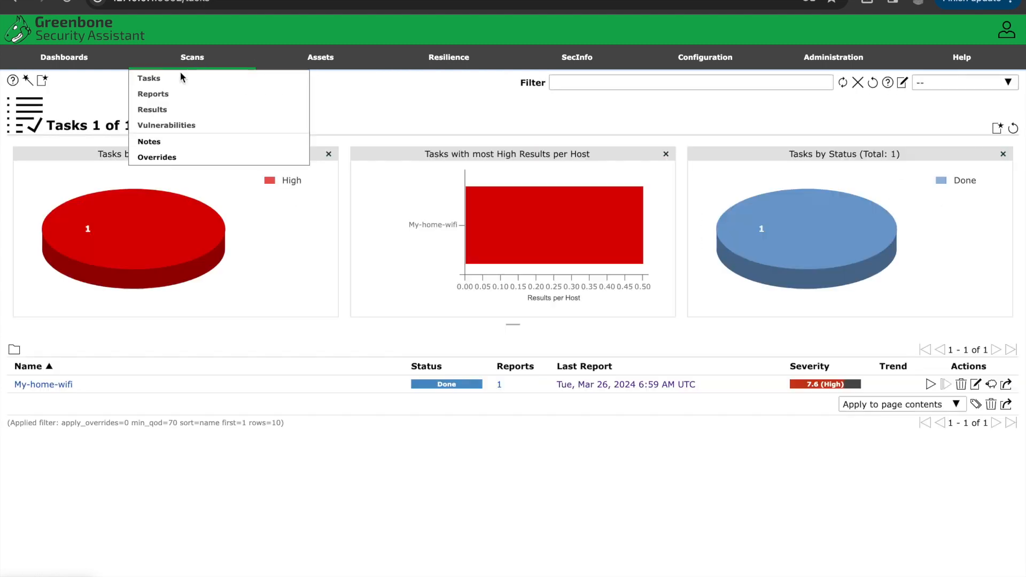
click(80, 63)
click(197, 65)
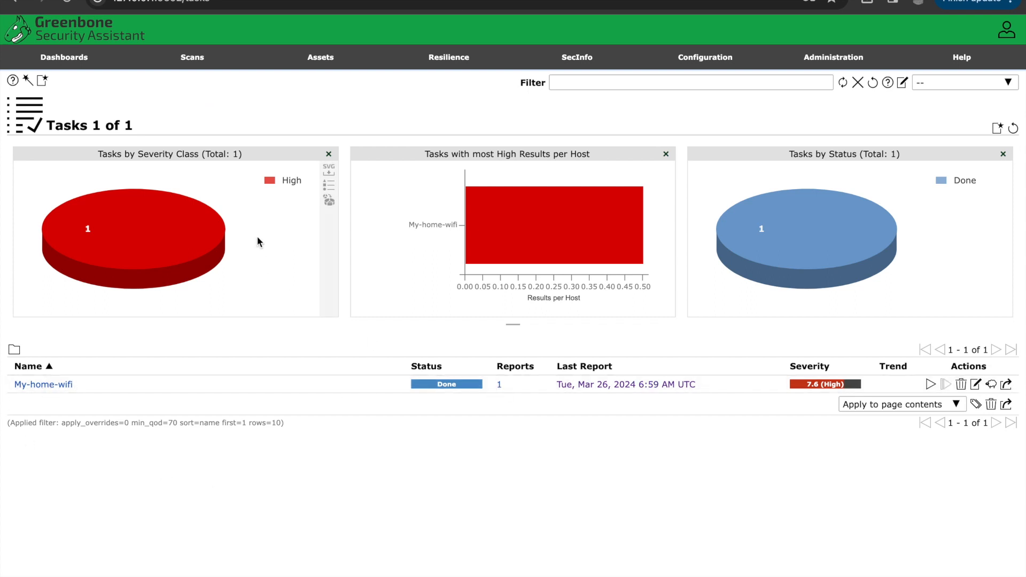
Step: Start a new task and name it My wifi network scanning
mouse_move(43, 82)
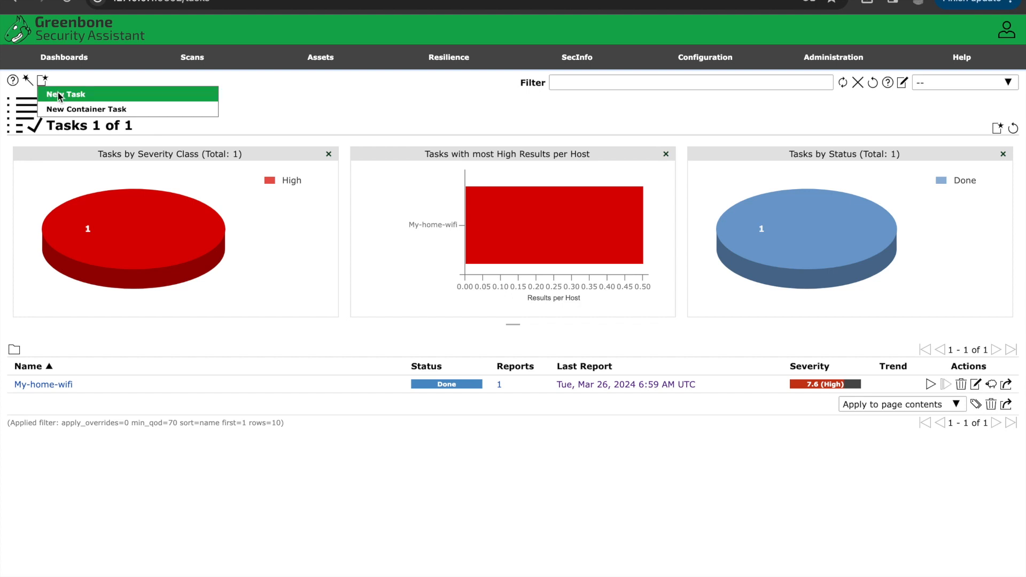
click(58, 96)
click(435, 157)
key(ctrl+a)
key(BackSpace)
text(My)
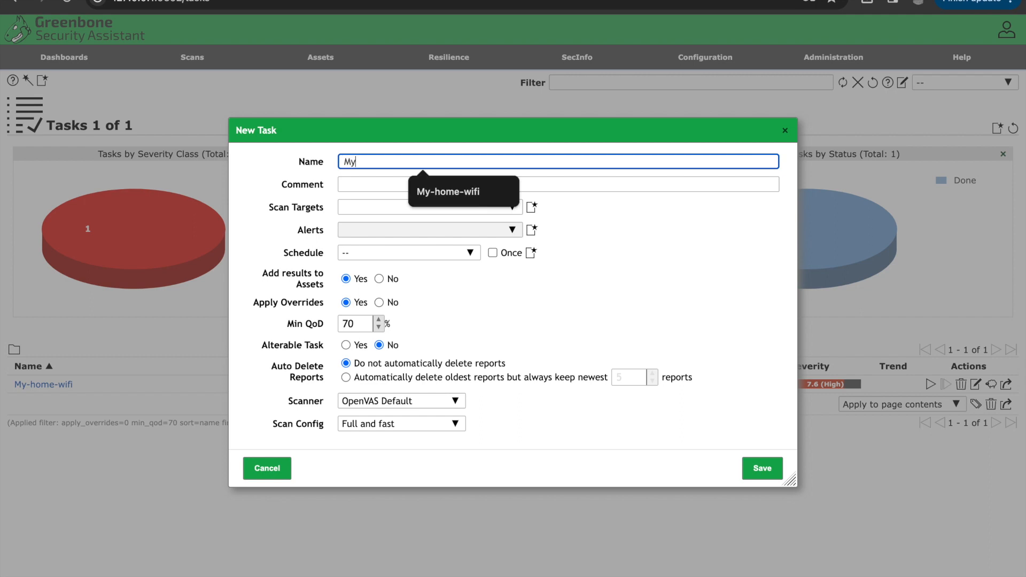
text( wifi network scanning)
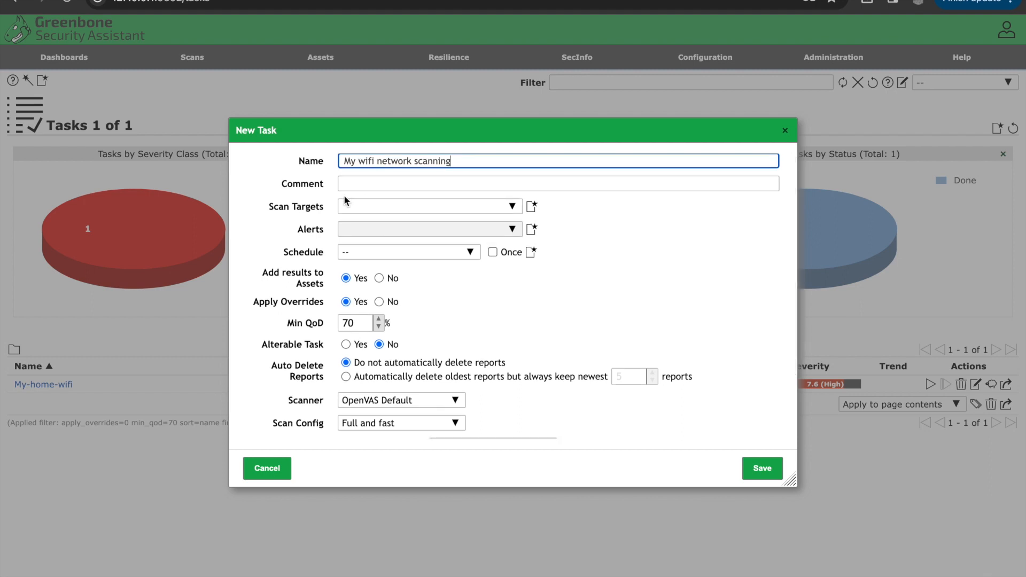
Step: Create a new scan target from the task dialog and name it new_list_all_up_hosts
click(514, 208)
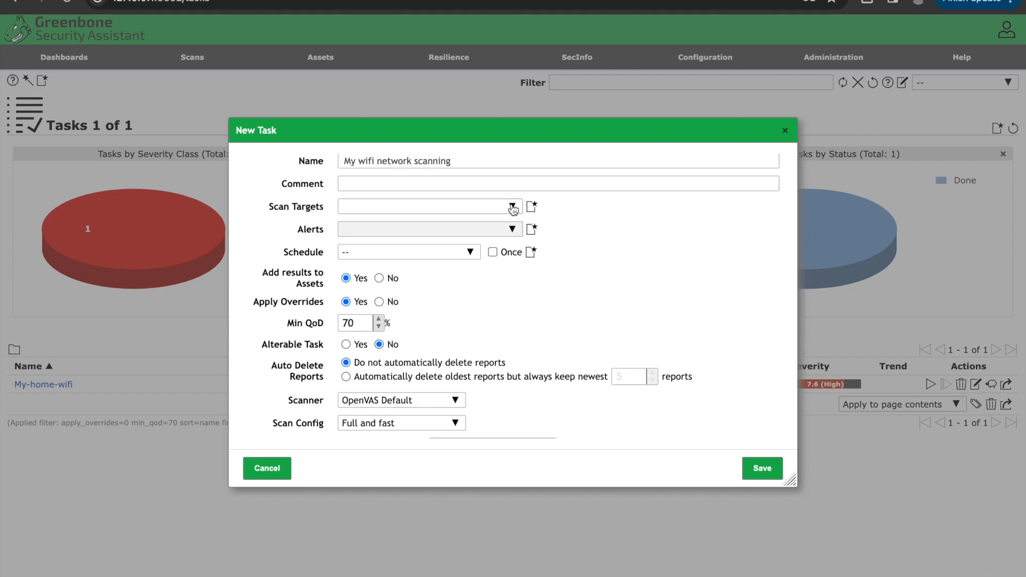
click(513, 207)
click(532, 206)
double_click(407, 161)
key(BackSpace)
text(new_list_all_up_hosts)
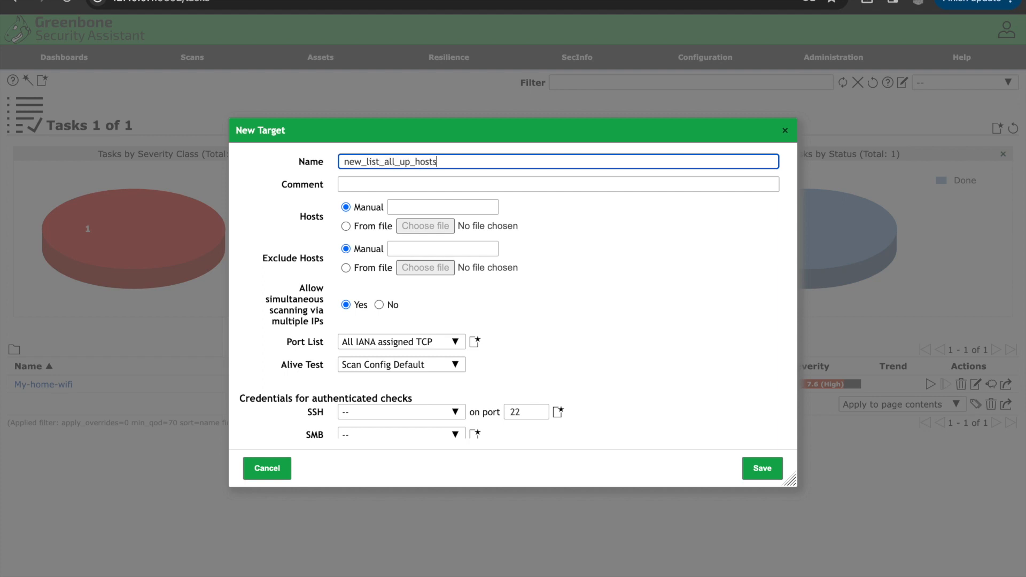
Step: Load the target's hosts from the file iplist.txt in Documents
click(346, 226)
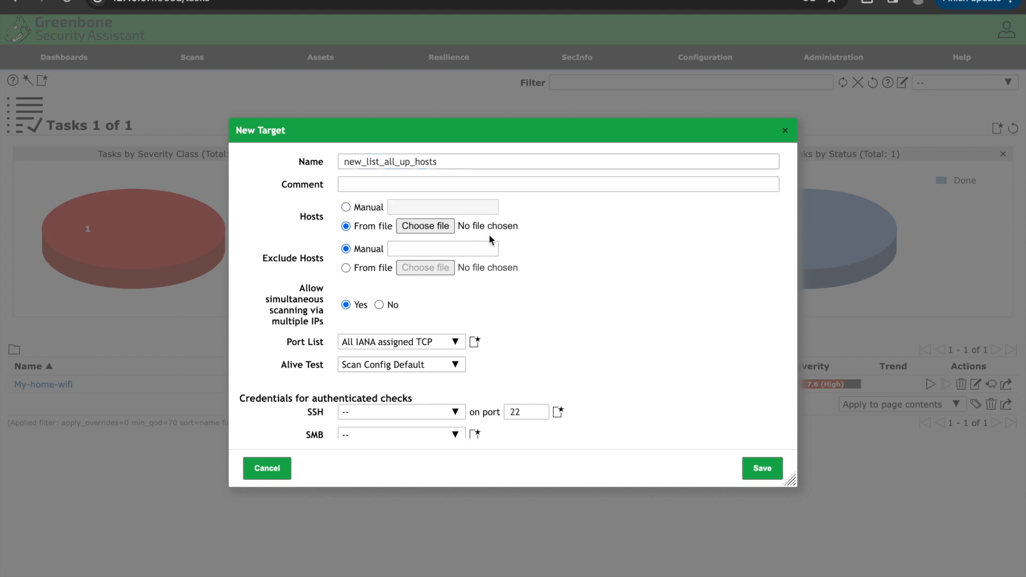
click(428, 226)
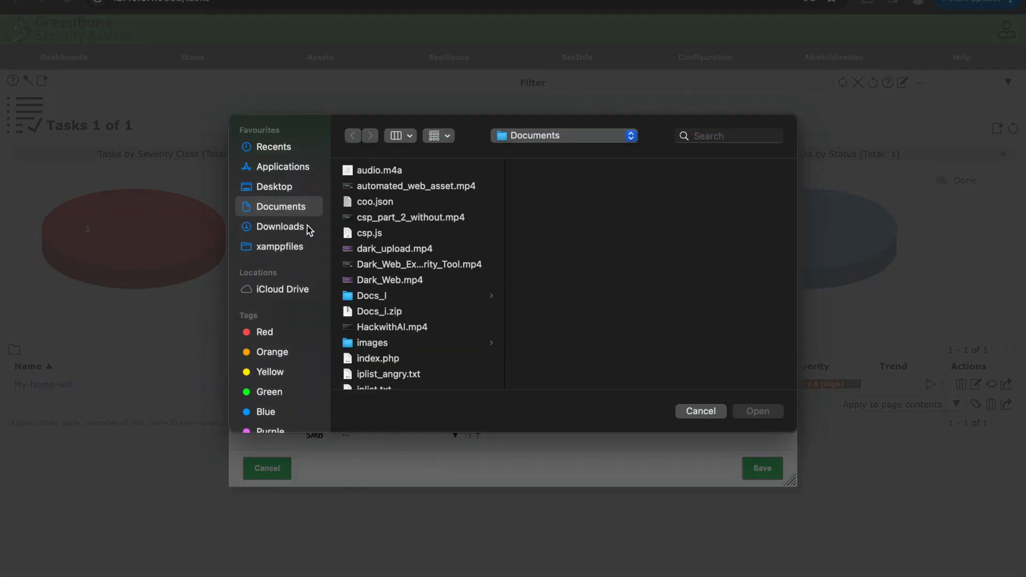
scroll(411, 322, down, 5)
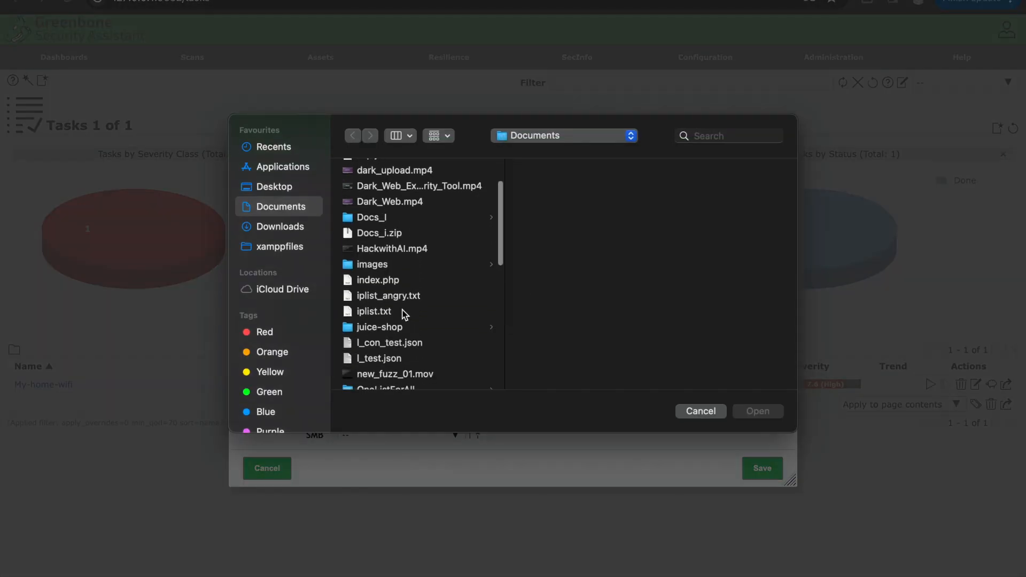
click(392, 310)
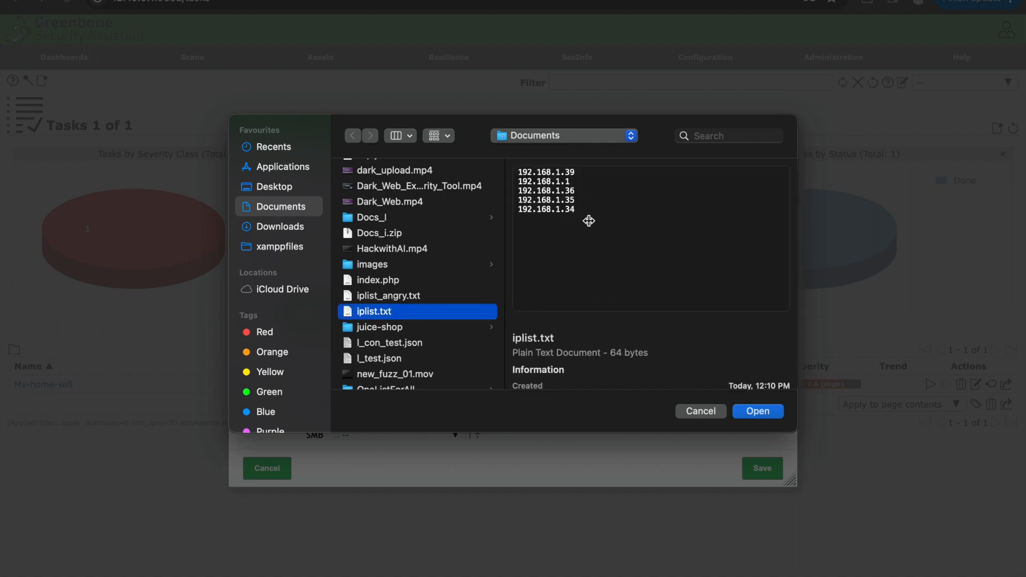
click(767, 413)
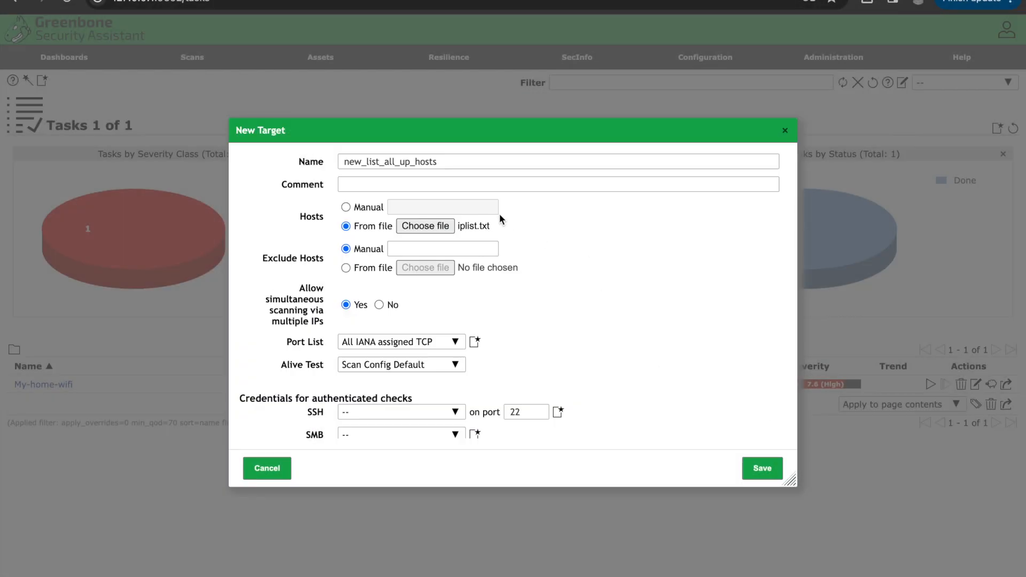
Step: Set the target's port list to ALL TCP and UDP and save the target
scroll(464, 277, down, 3)
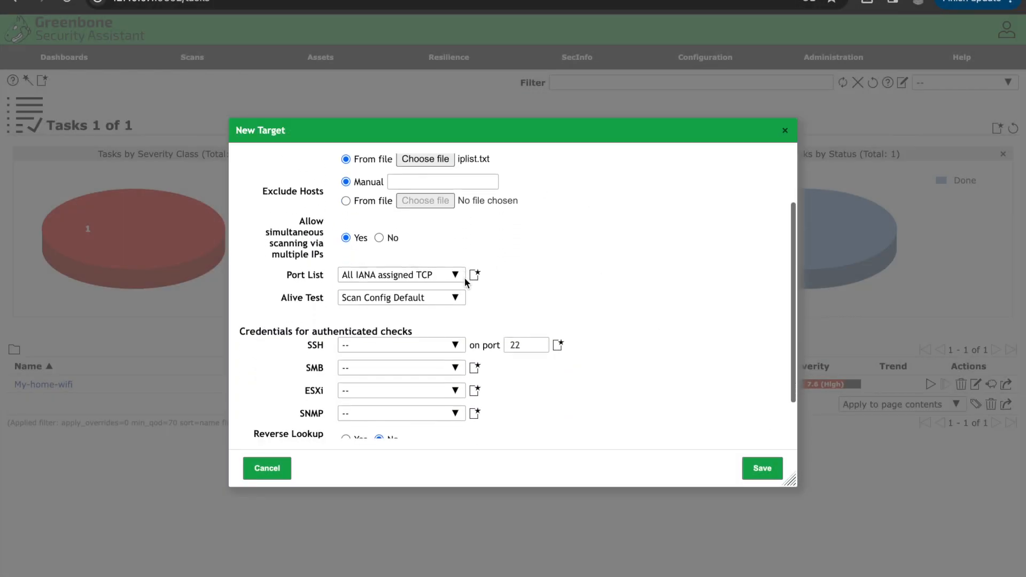
click(412, 275)
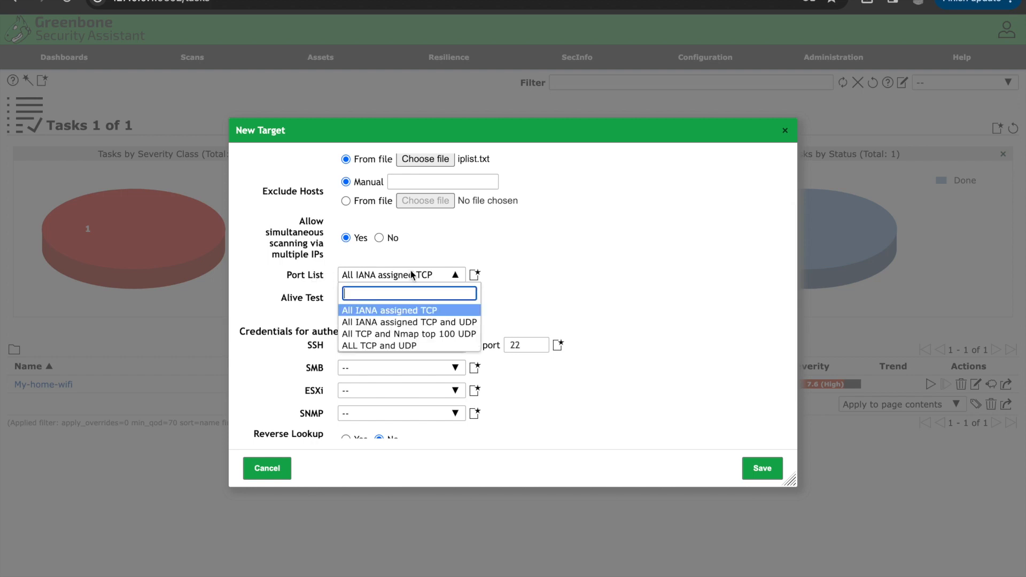
click(420, 345)
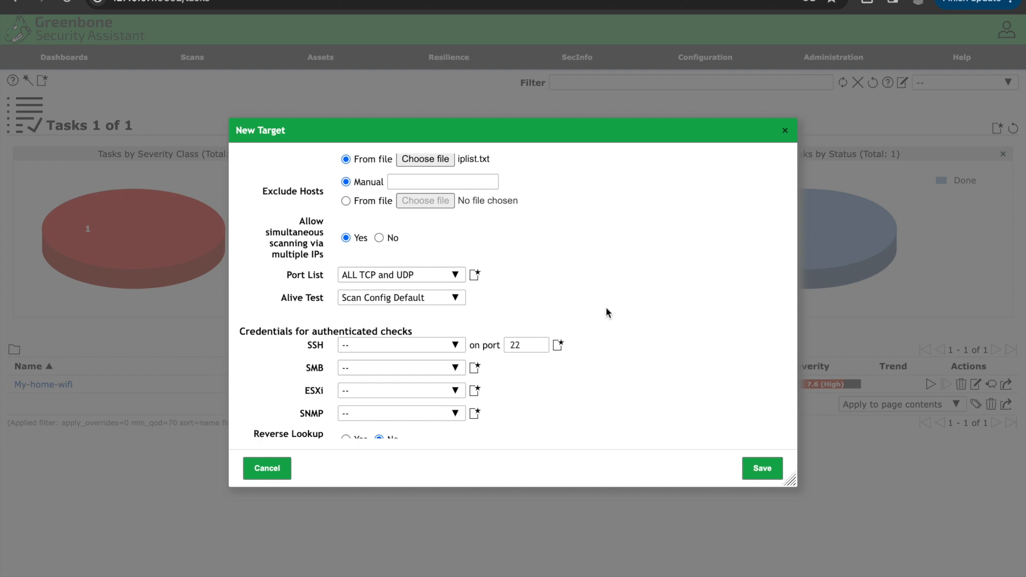
scroll(606, 313, down, 1)
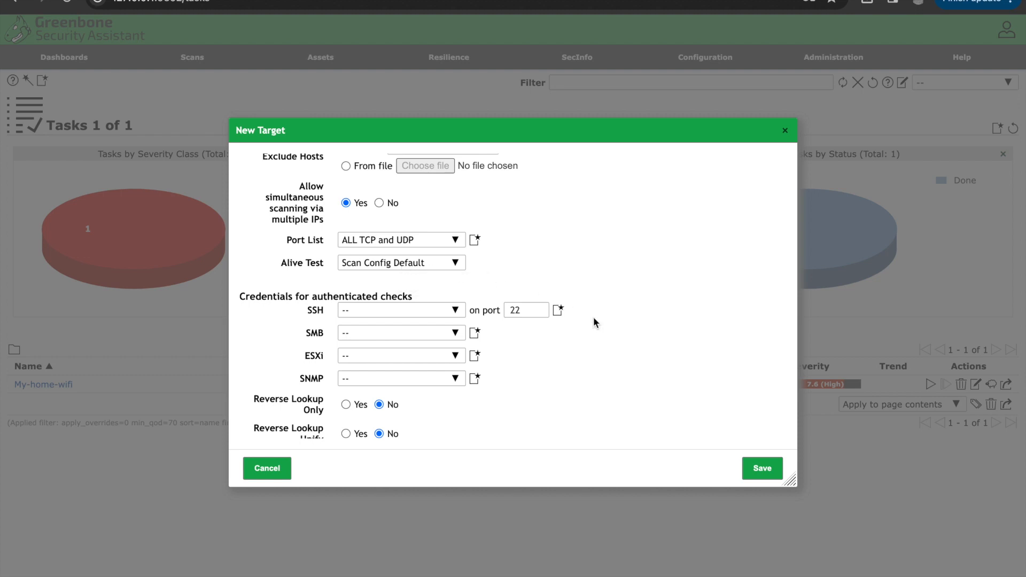
scroll(637, 376, down, 1)
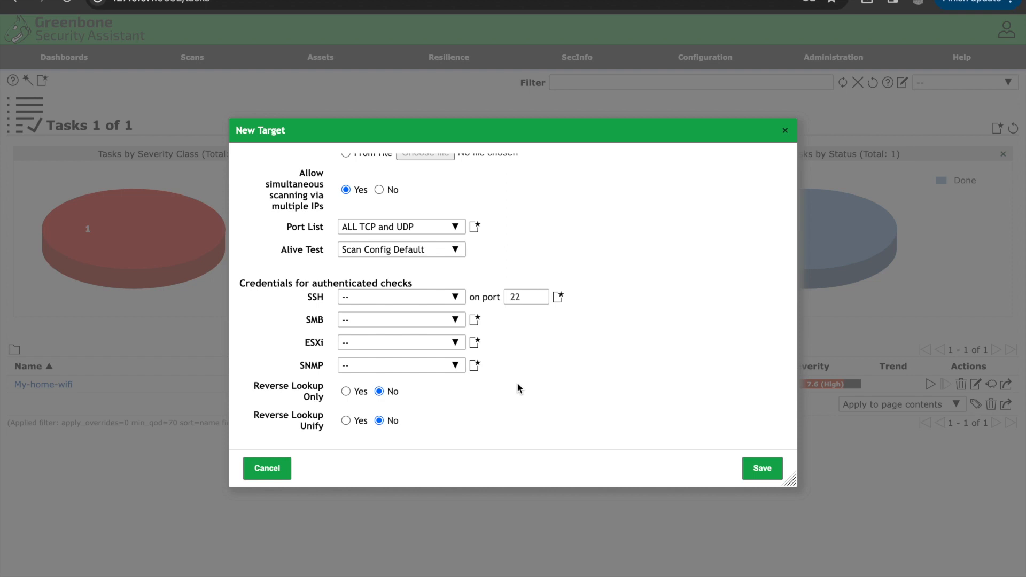
click(759, 471)
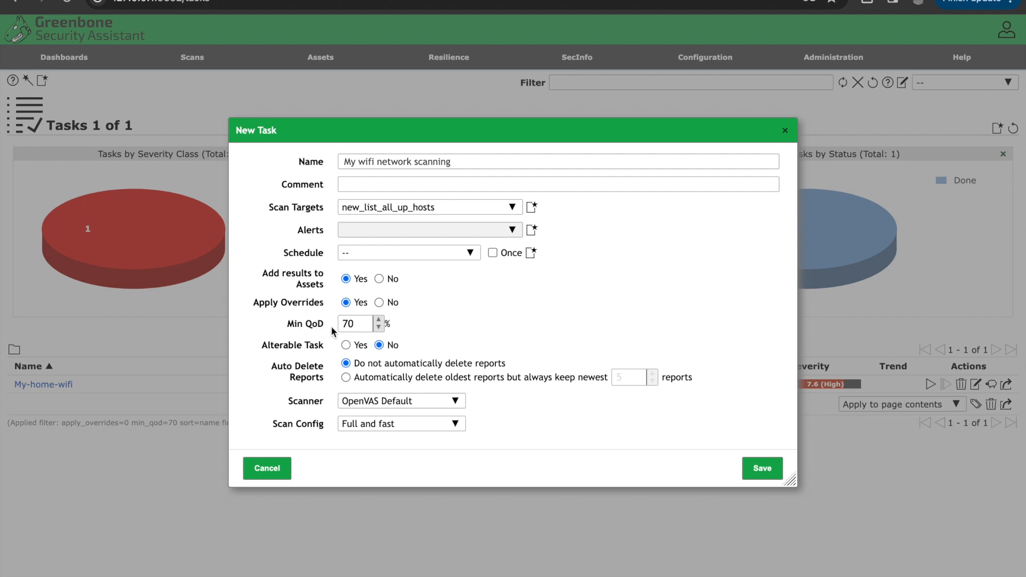
Step: Review the task's Min QoD and concurrency settings, save the task, and start its scan
double_click(359, 326)
click(457, 331)
double_click(362, 324)
click(460, 325)
scroll(460, 325, down, 3)
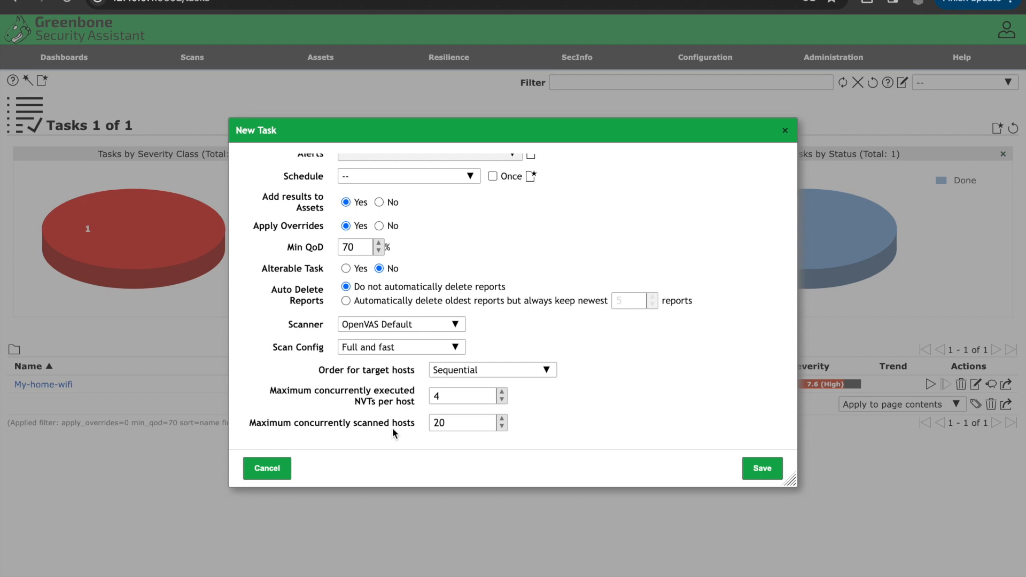
double_click(457, 427)
click(759, 470)
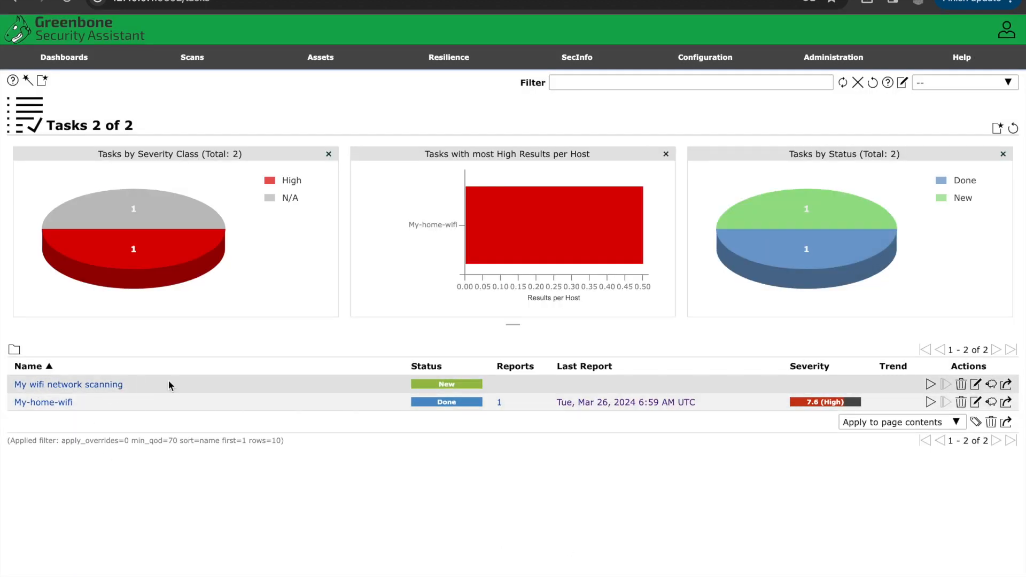
click(930, 385)
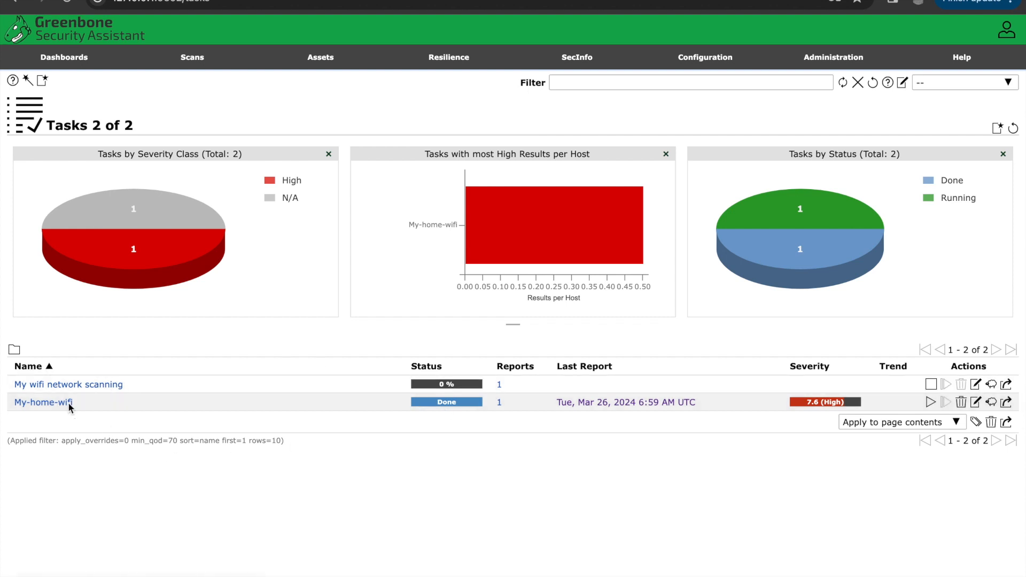
Step: Open the My-home-wifi report's results and expand the SNMP community names vulnerability details
click(448, 402)
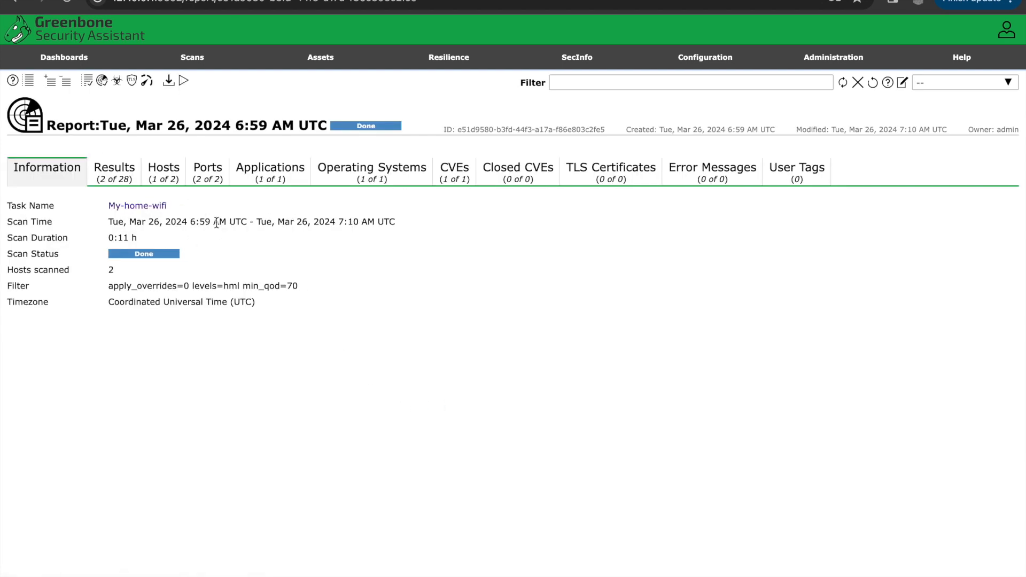
click(112, 166)
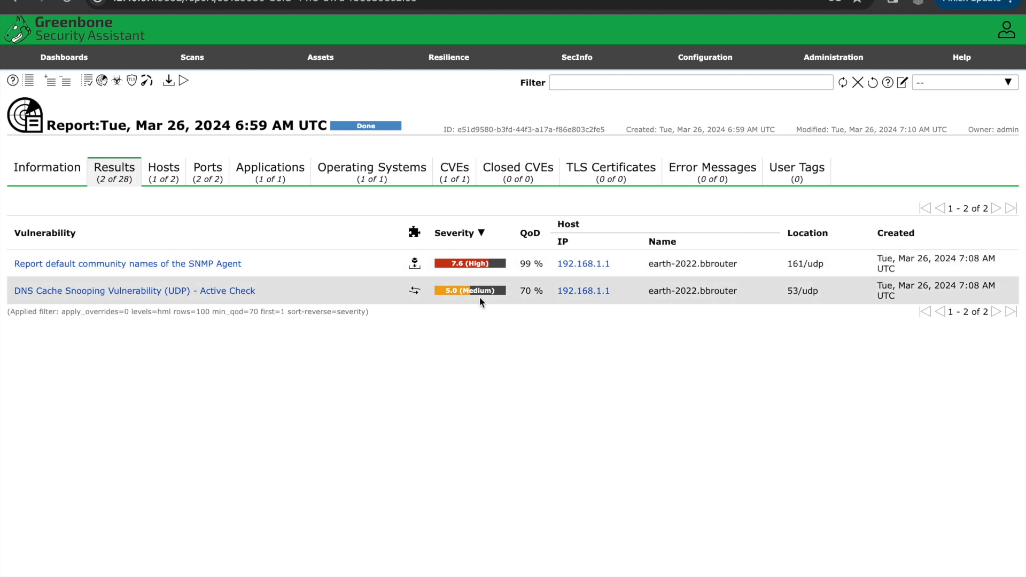
click(118, 267)
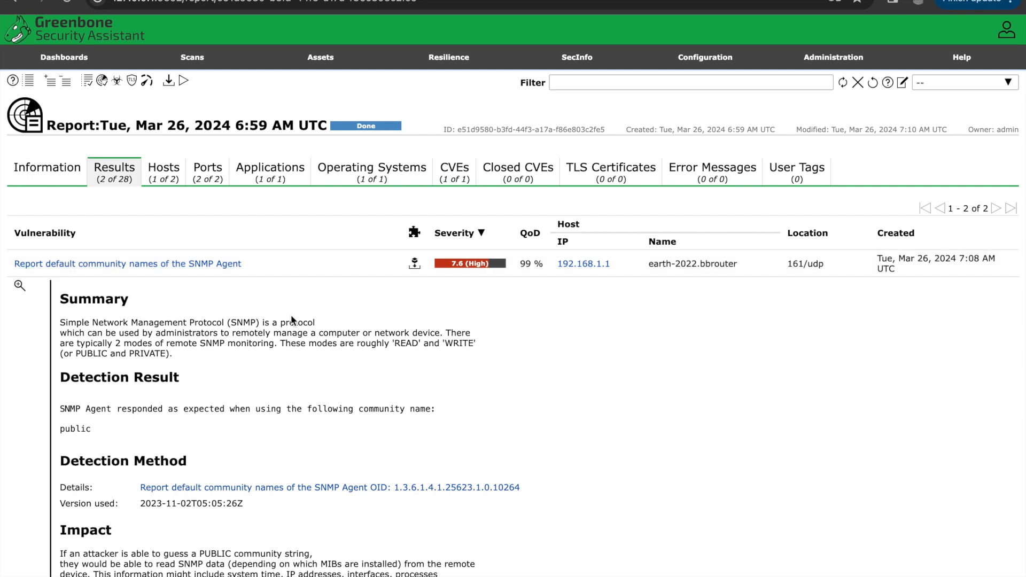
Step: Read through the SNMP community names vulnerability's summary, detection, impact, solution and references
scroll(356, 421, down, 1)
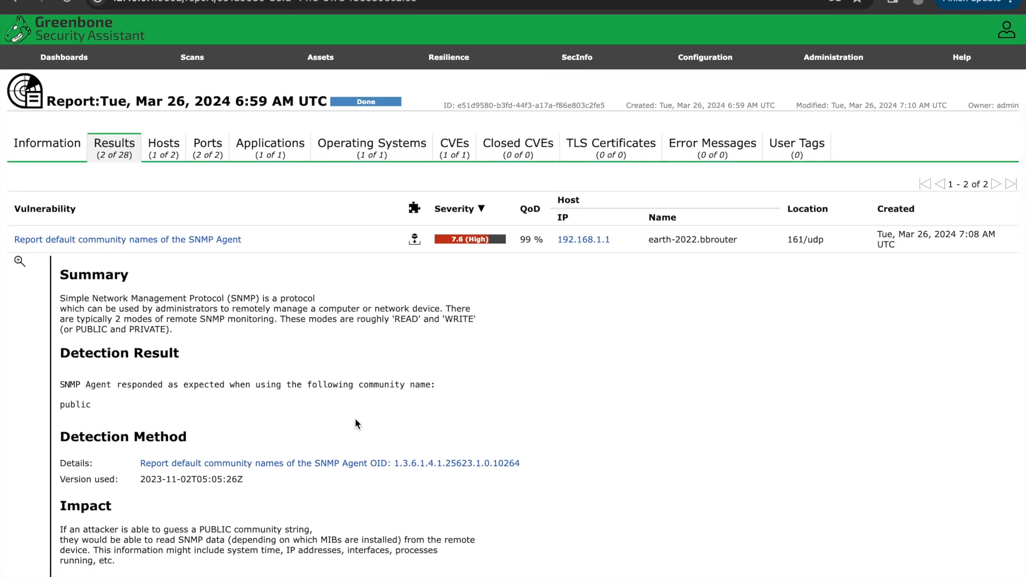
drag(60, 296, 209, 336)
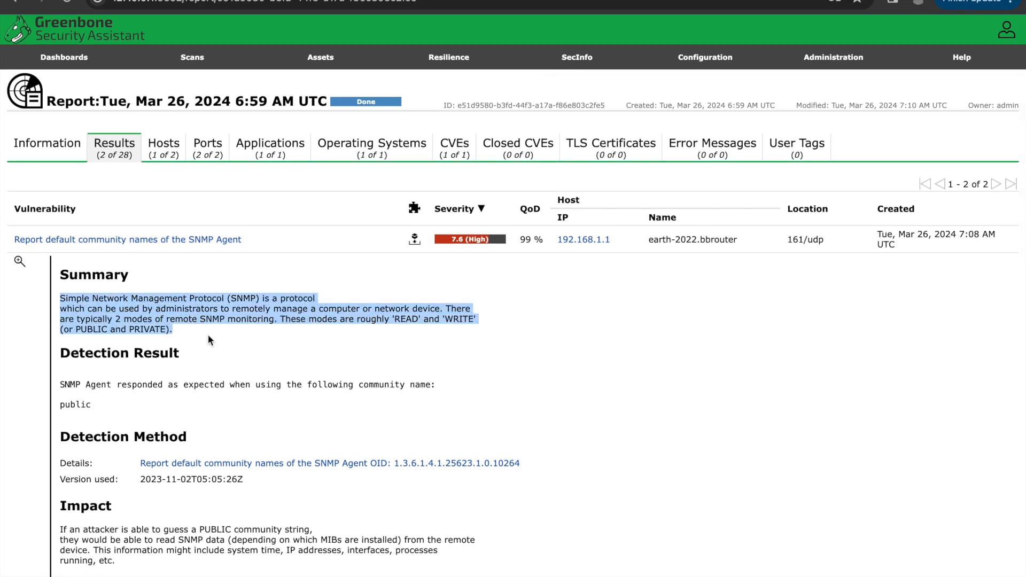
scroll(160, 320, down, 5)
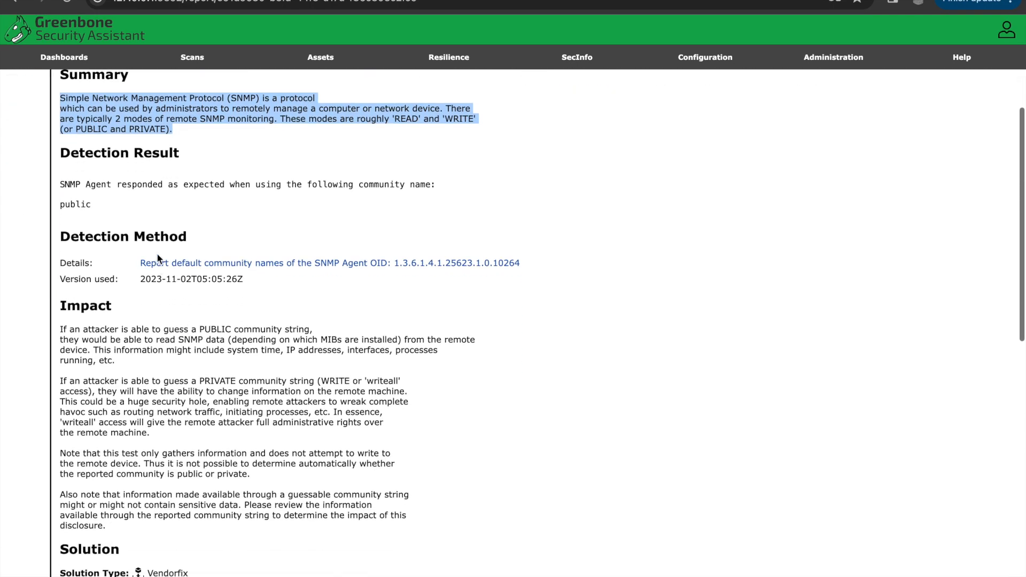
scroll(181, 374, down, 6)
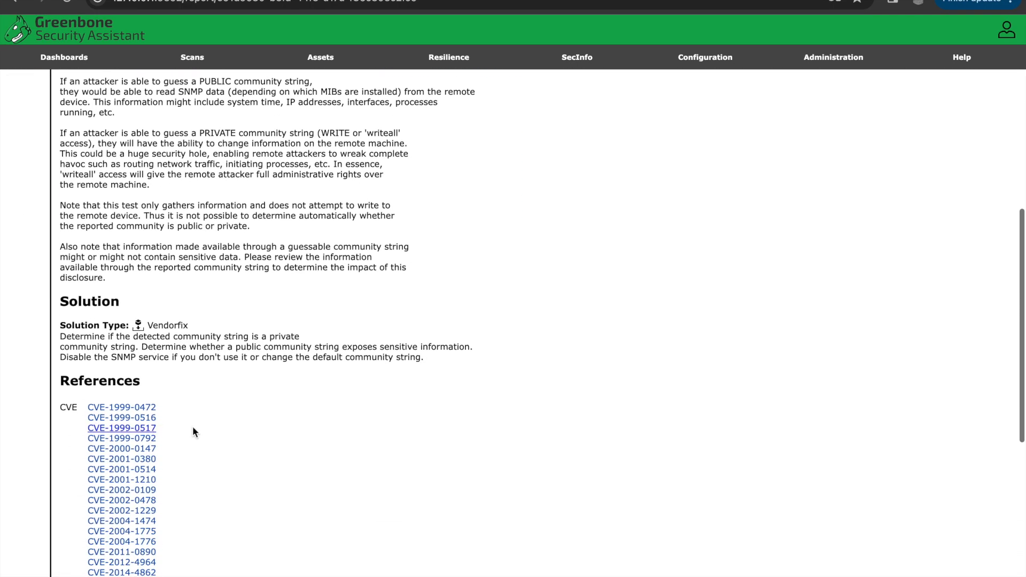
scroll(373, 479, down, 10)
scroll(373, 479, up, 12)
scroll(373, 473, up, 1)
scroll(294, 428, down, 5)
scroll(214, 390, up, 2)
scroll(224, 405, up, 9)
Step: Review the report's Hosts tab and then its Ports tab
click(158, 170)
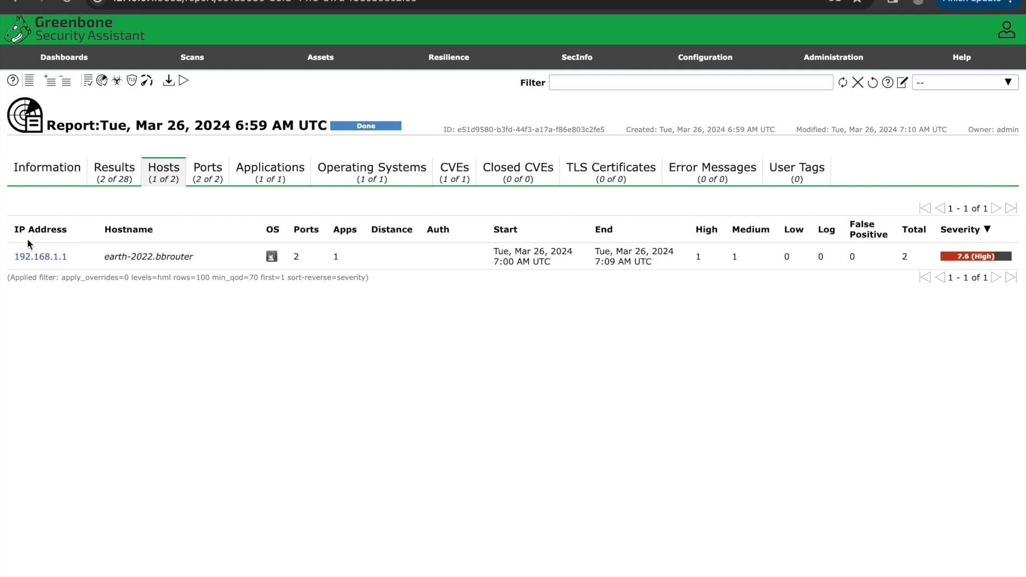
drag(5, 256, 81, 256)
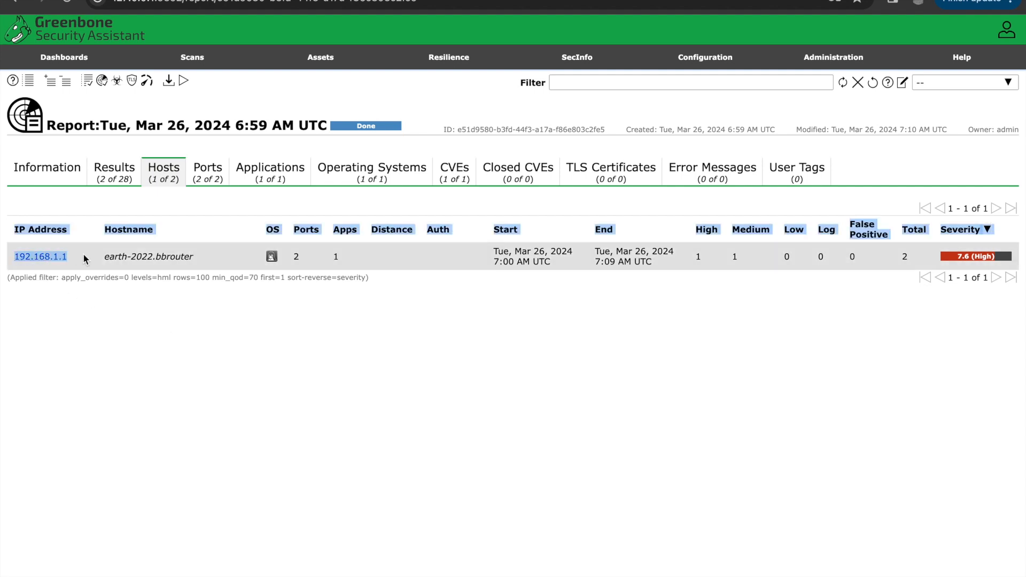
click(82, 222)
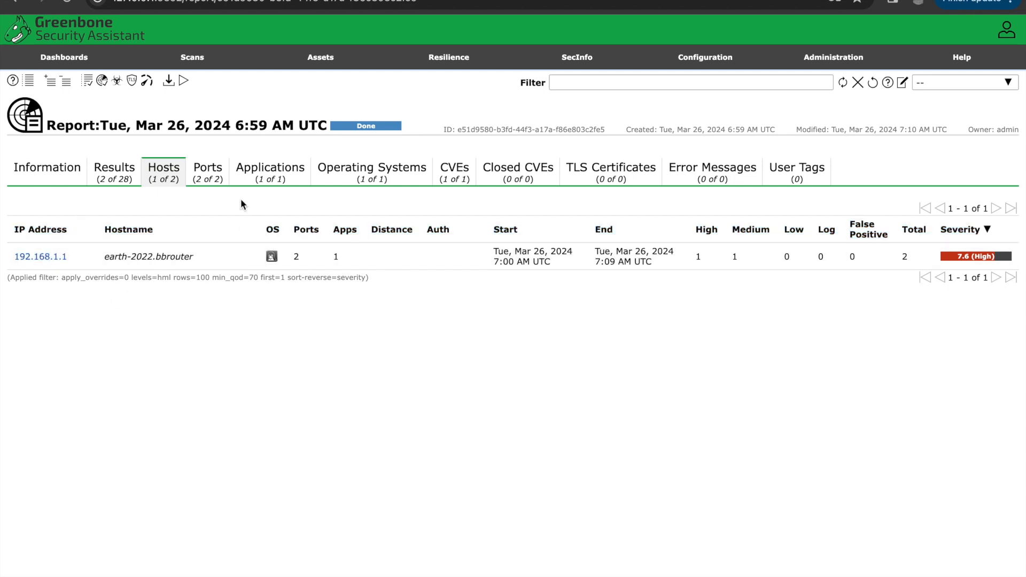
click(209, 166)
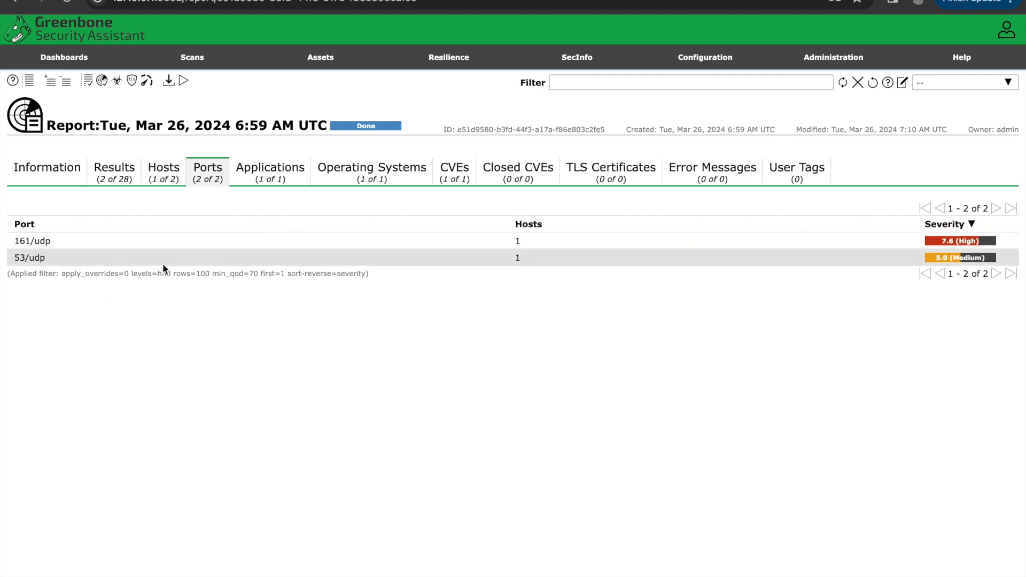
drag(14, 242, 53, 259)
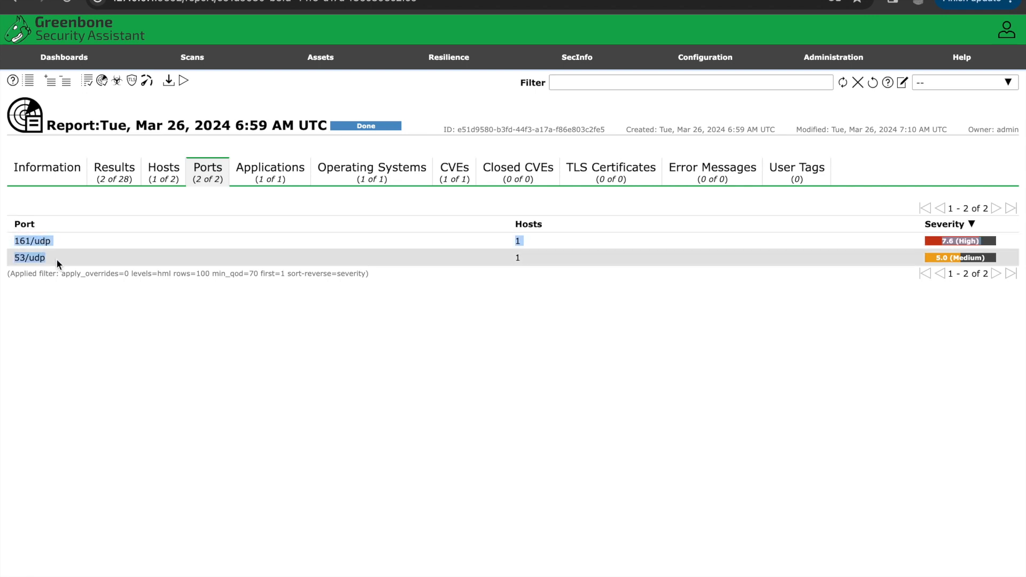
Step: Browse the report's Applications, Operating Systems and CVEs tabs
click(163, 174)
click(207, 176)
click(282, 181)
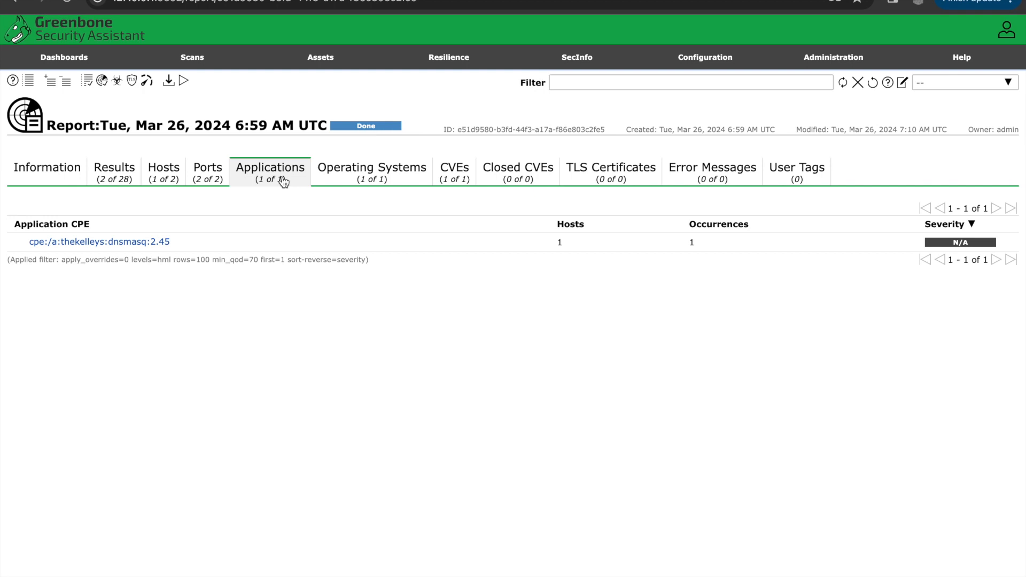
click(371, 178)
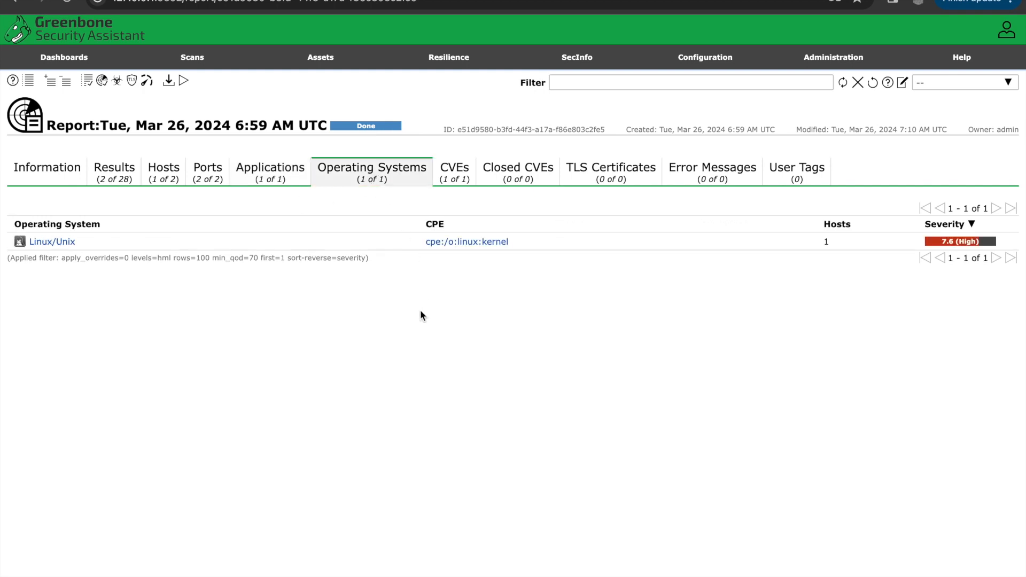
click(455, 172)
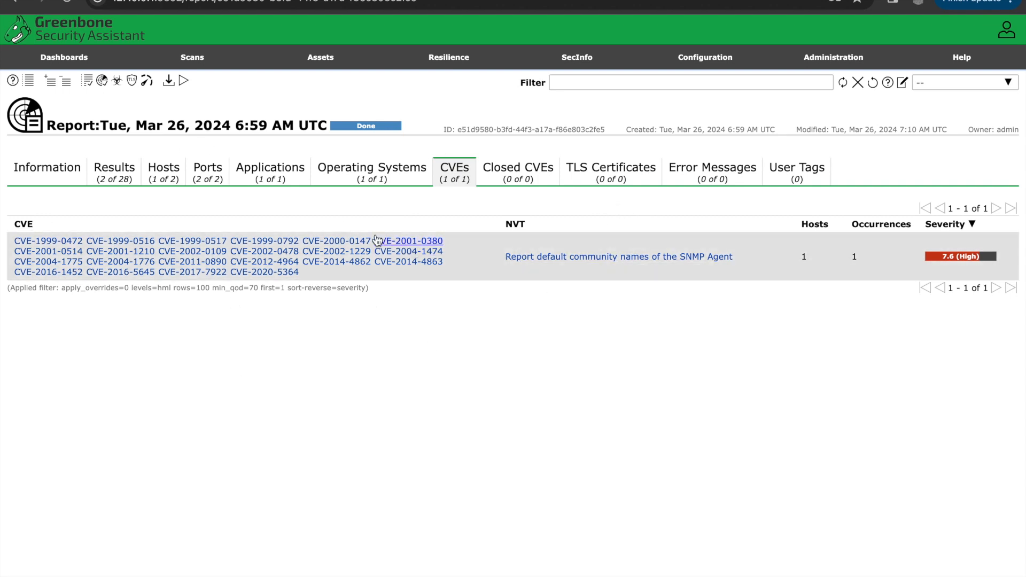
Step: Download the scan report in PDF format and open the downloaded PDF file
click(169, 83)
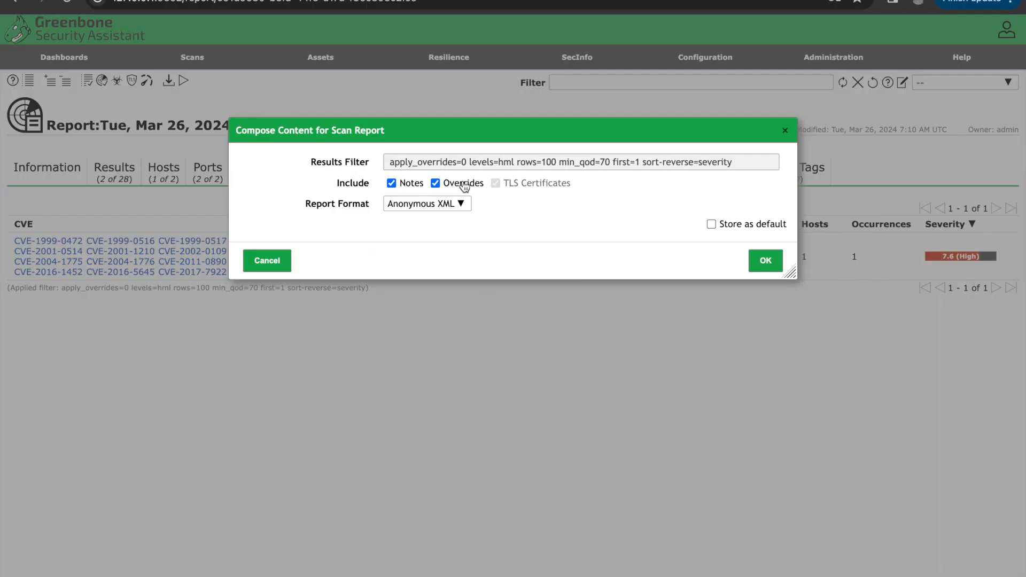
click(443, 204)
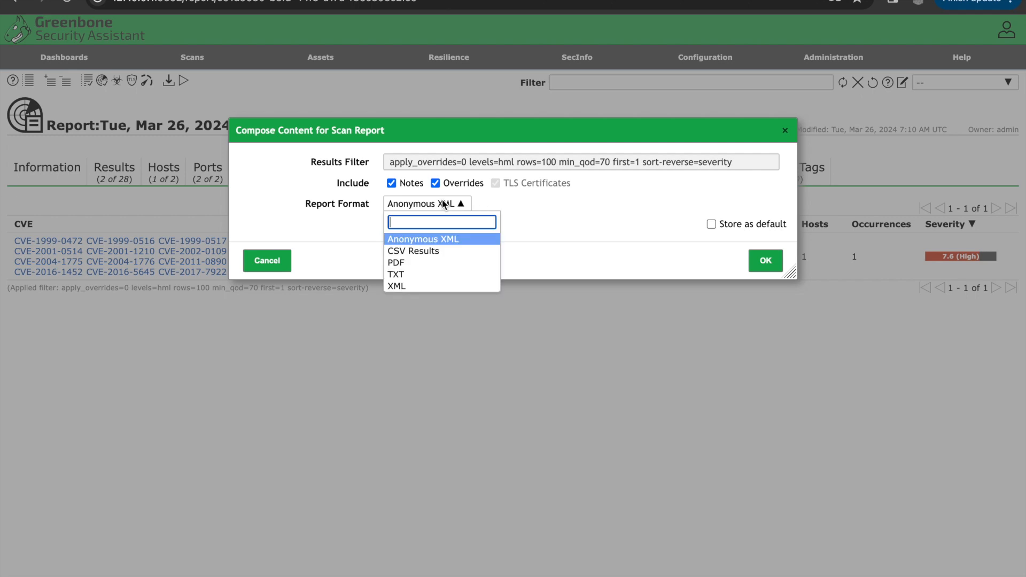
click(447, 266)
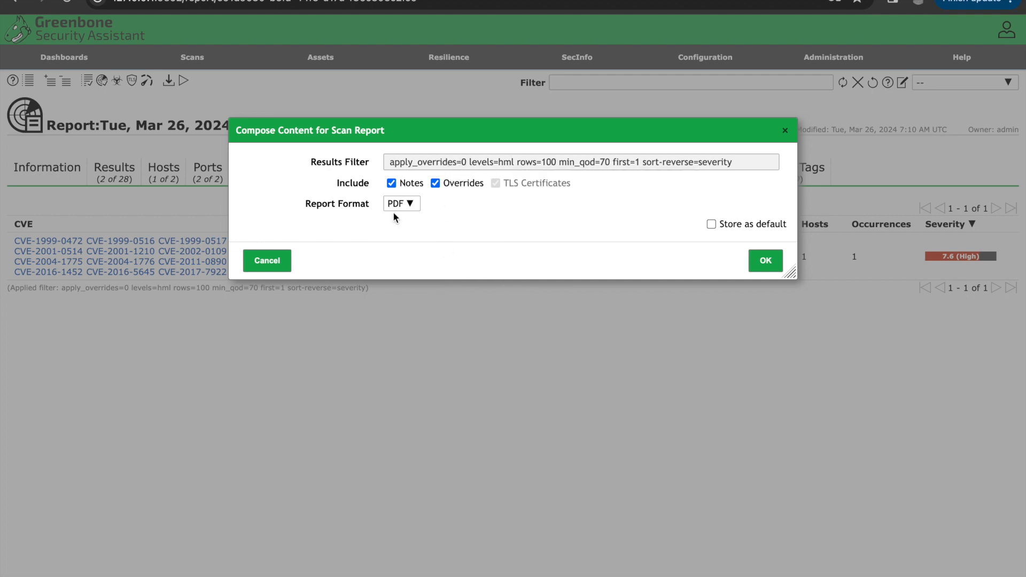
click(766, 262)
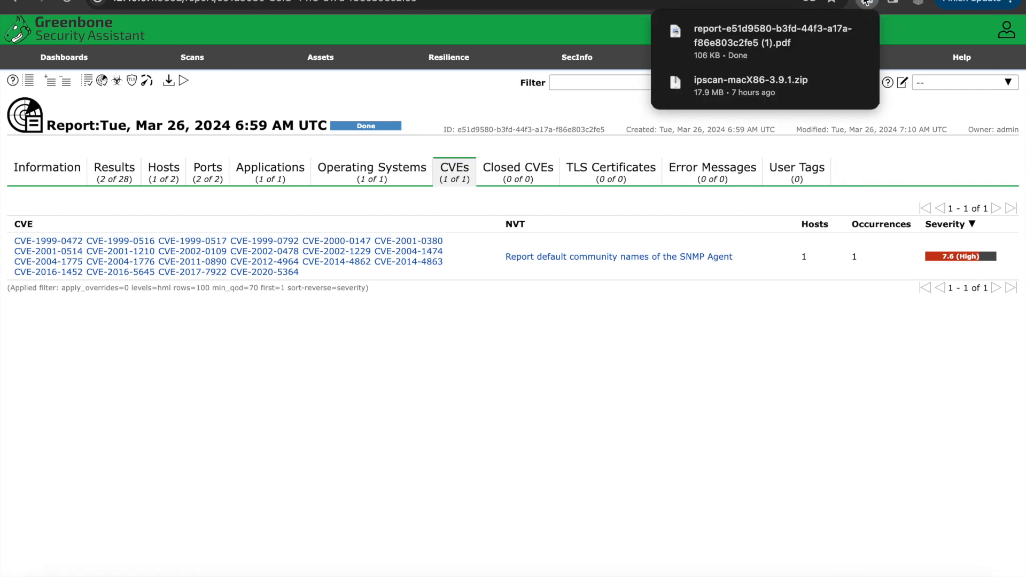
click(830, 34)
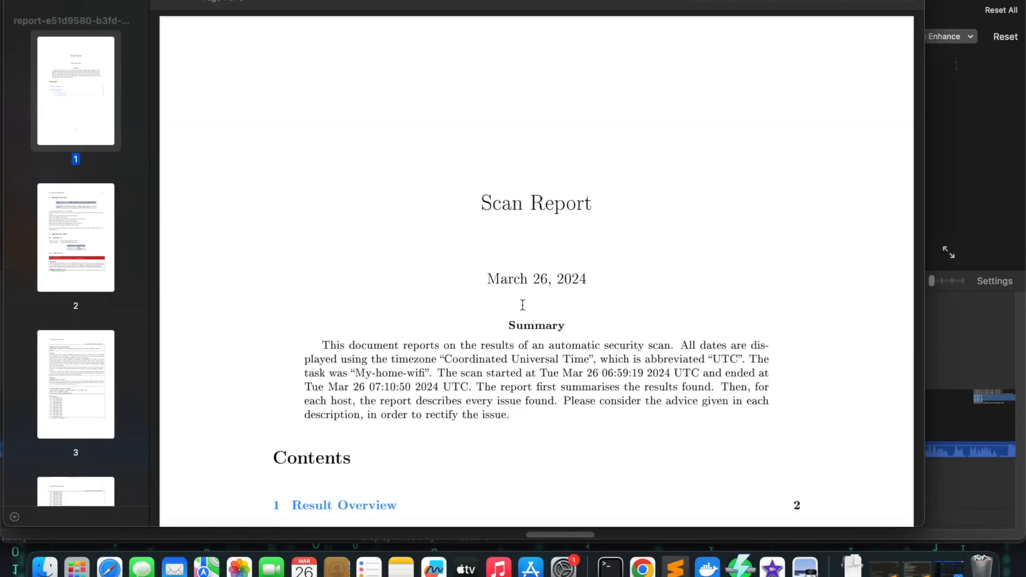
Step: Scroll through the PDF scan report's contents, result overview and per-host results
scroll(523, 305, down, 5)
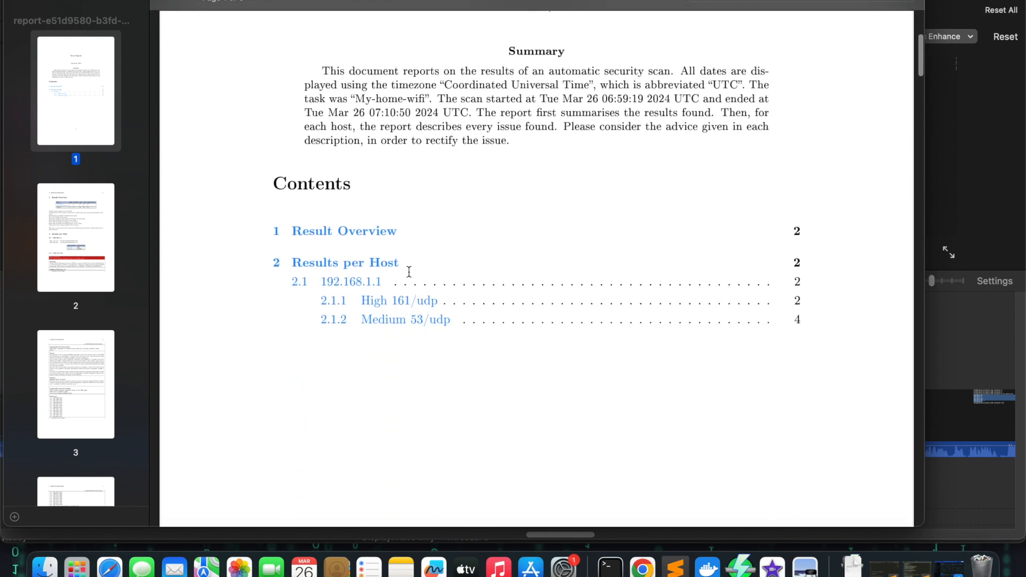
scroll(632, 360, down, 2)
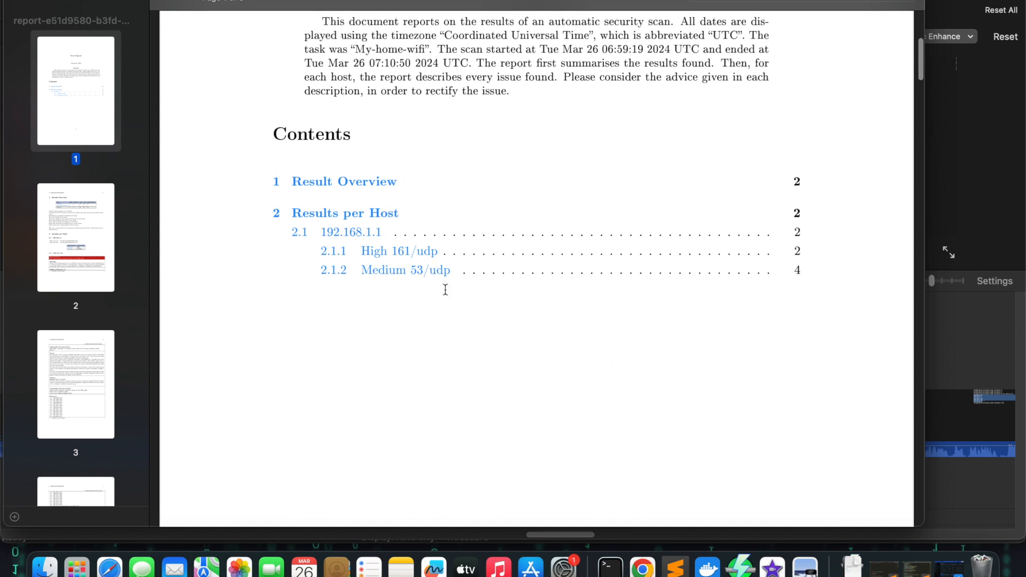
scroll(453, 319, down, 4)
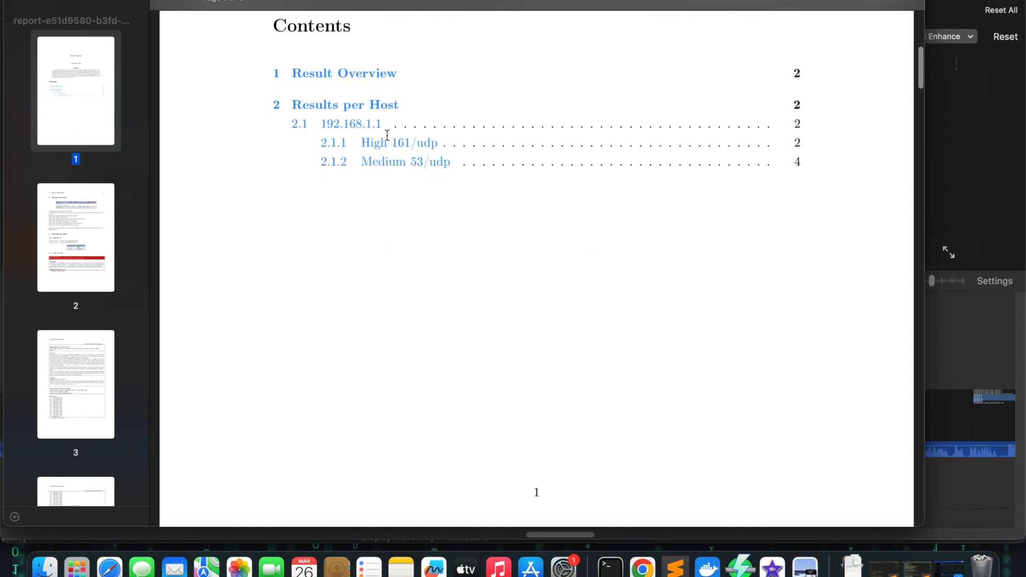
scroll(426, 135, up, 3)
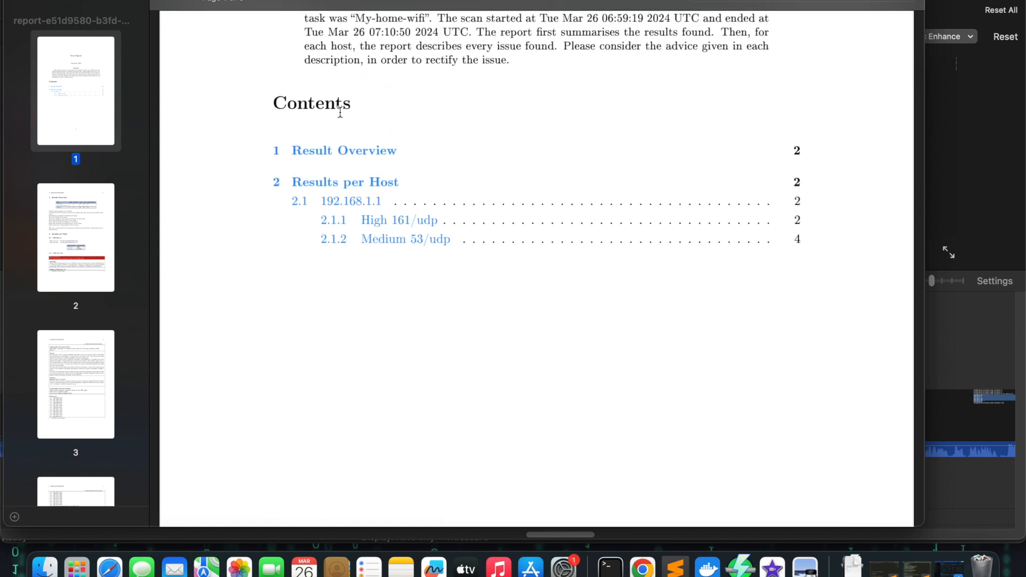
scroll(508, 346, down, 15)
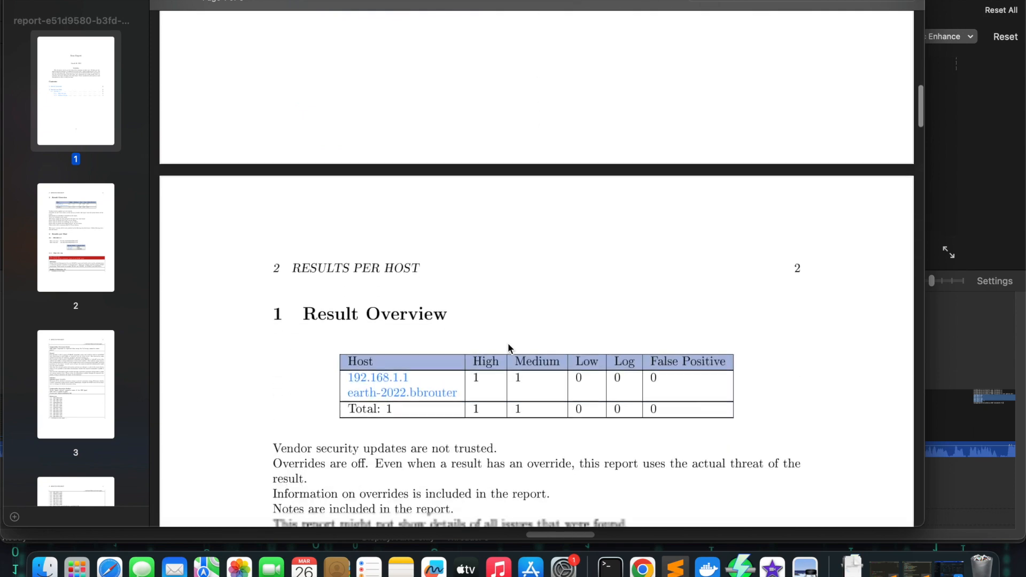
scroll(508, 348, down, 3)
scroll(500, 384, down, 8)
scroll(500, 384, down, 3)
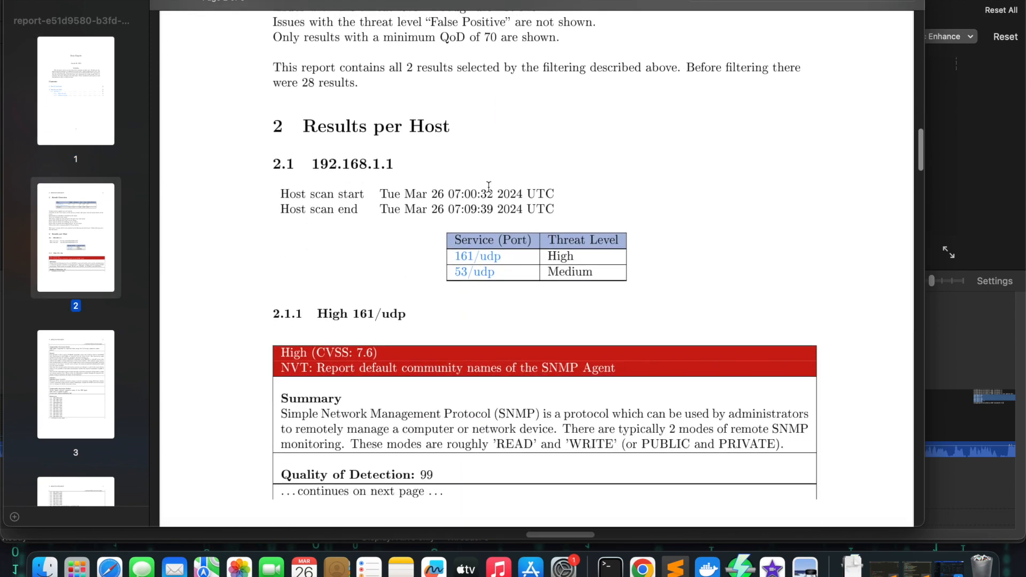
scroll(478, 357, down, 20)
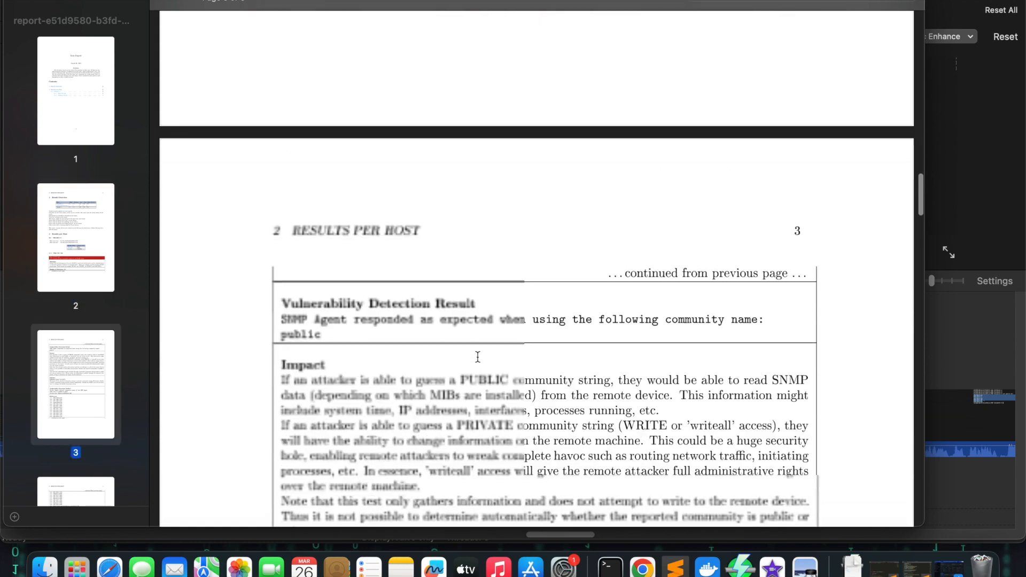
scroll(478, 357, down, 20)
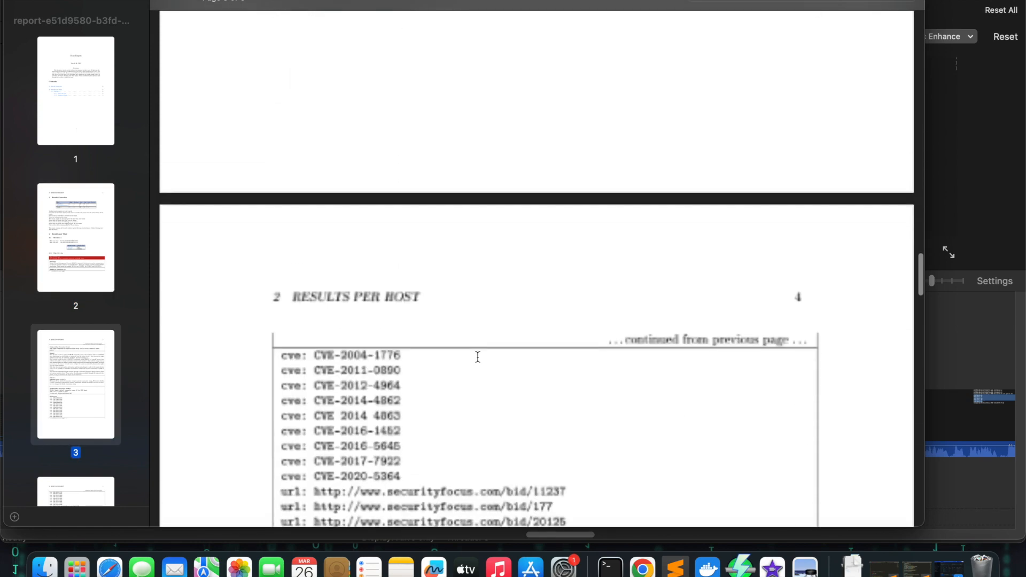
scroll(478, 357, down, 20)
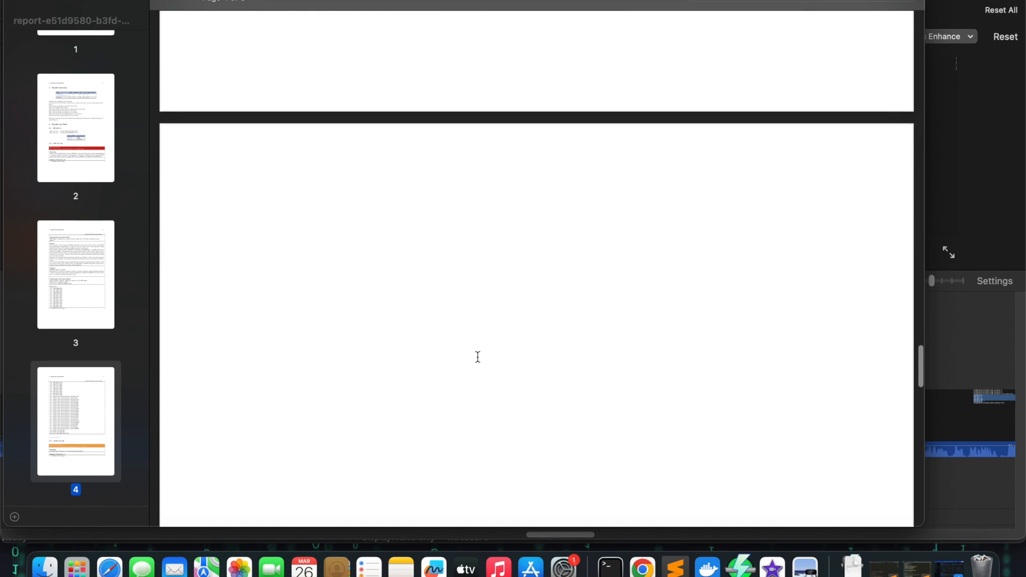
scroll(478, 356, down, 20)
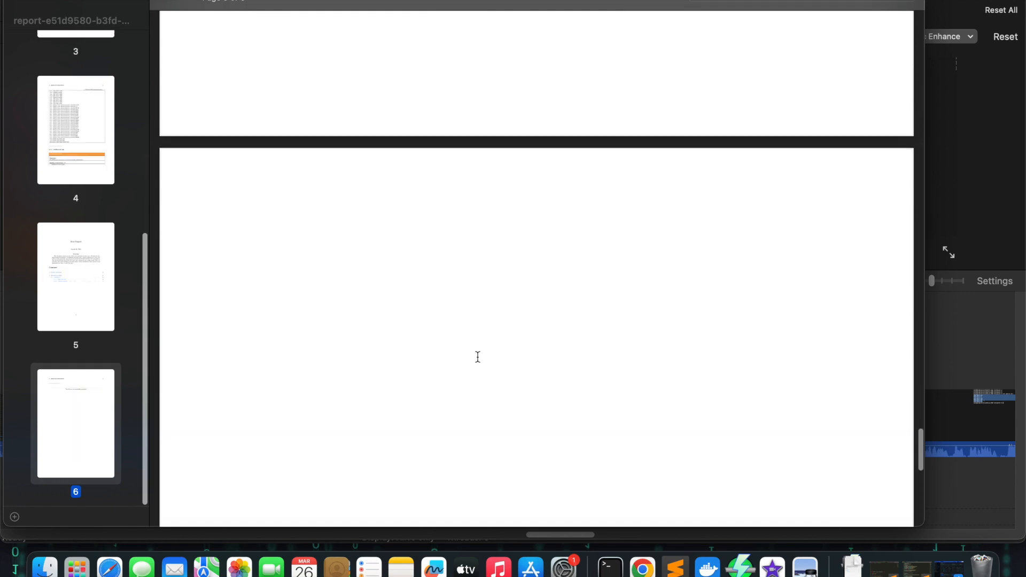
scroll(478, 356, down, 5)
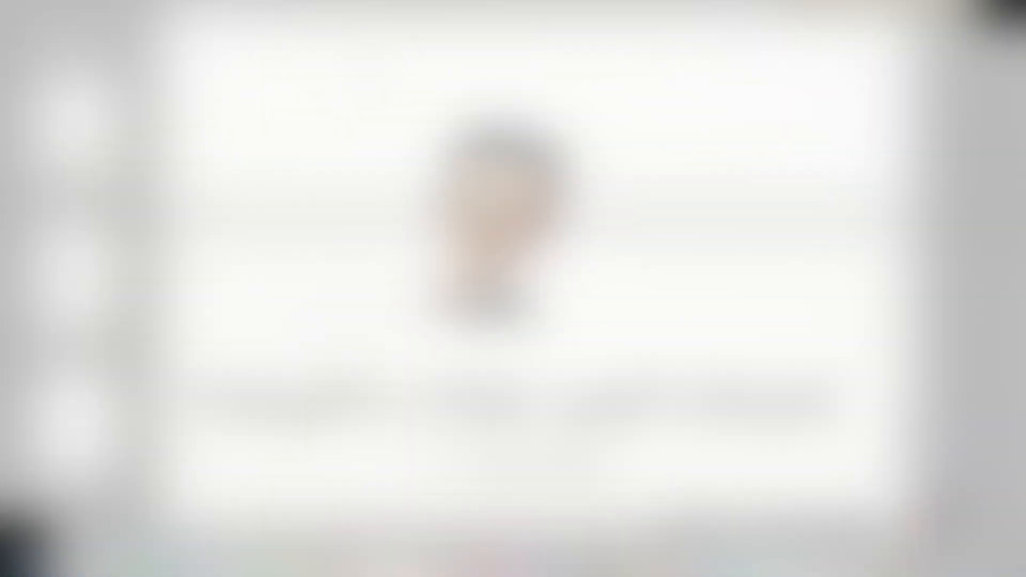